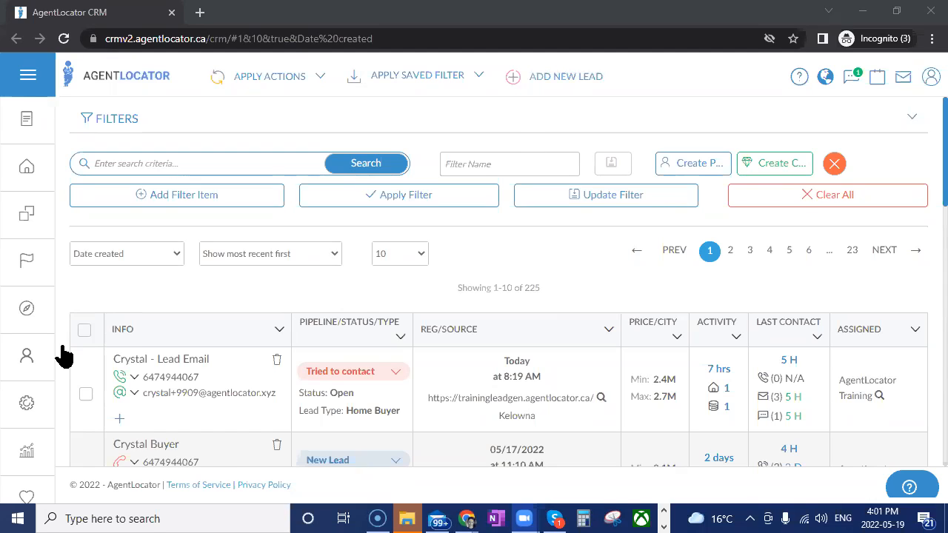
Open the e-mail template preferences in the CRM's e-mail settings
{"action": "left_click", "coordinate": [30, 407]}
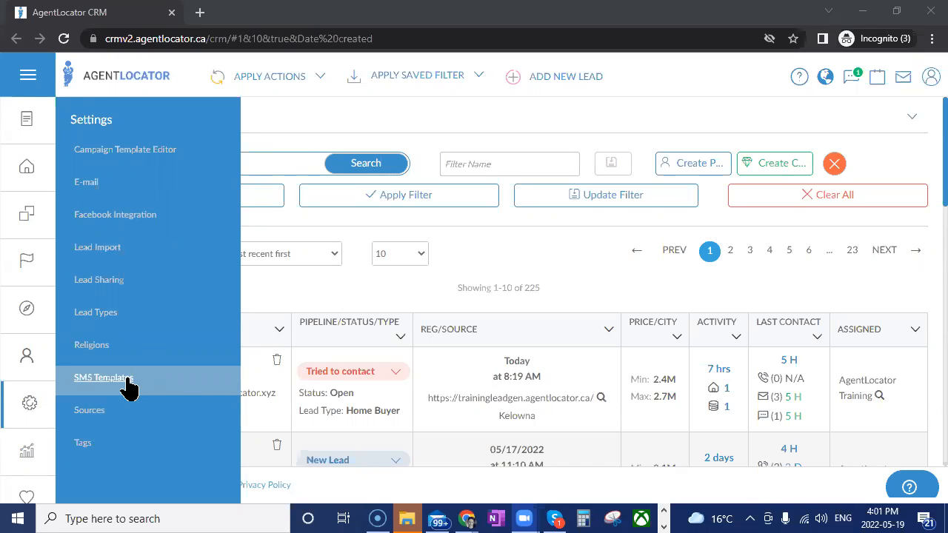
{"action": "left_click", "coordinate": [91, 191]}
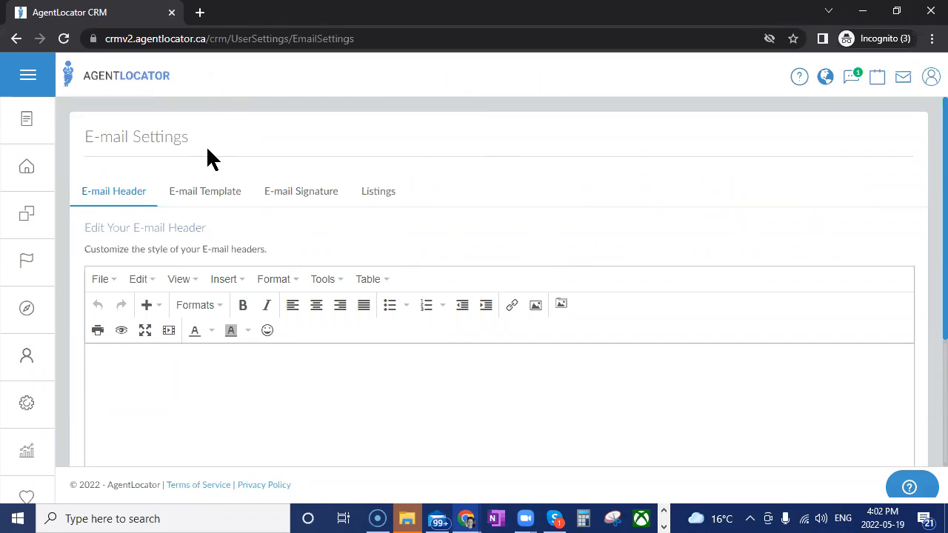
{"action": "left_click", "coordinate": [202, 198]}
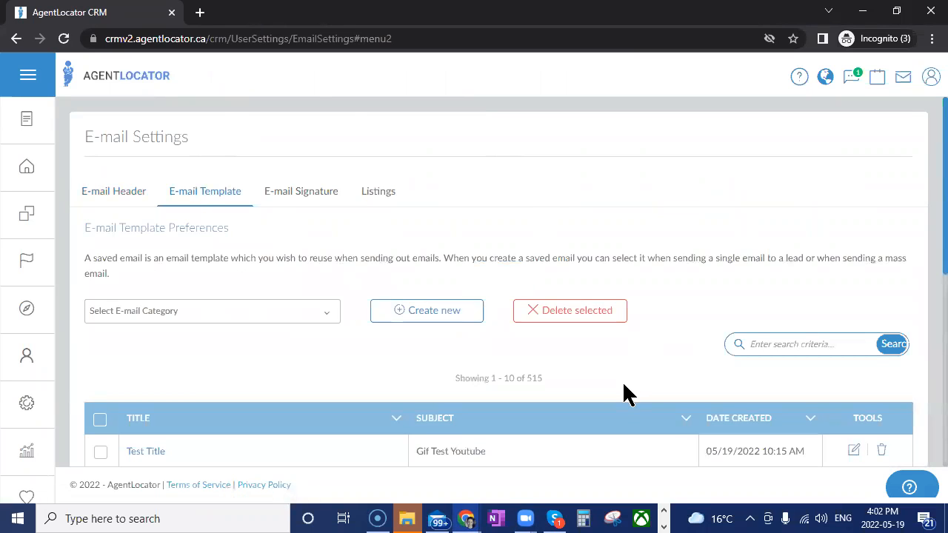
Review the saved template "Seller Email 5 - Edited" and return to the e-mail template list
{"action": "scroll", "coordinate": [612, 398], "scroll_direction": "down", "scroll_amount": 1}
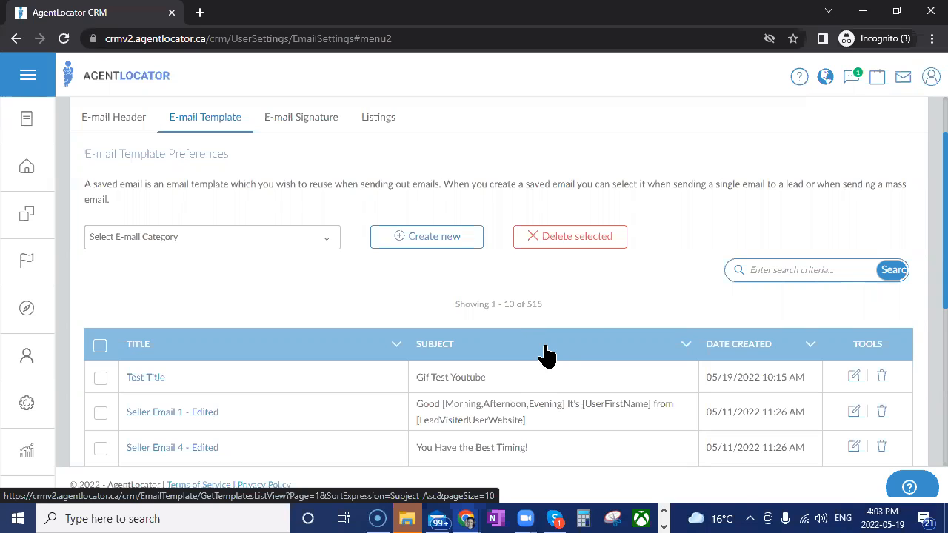
{"action": "scroll", "coordinate": [561, 351], "scroll_direction": "down", "scroll_amount": 2}
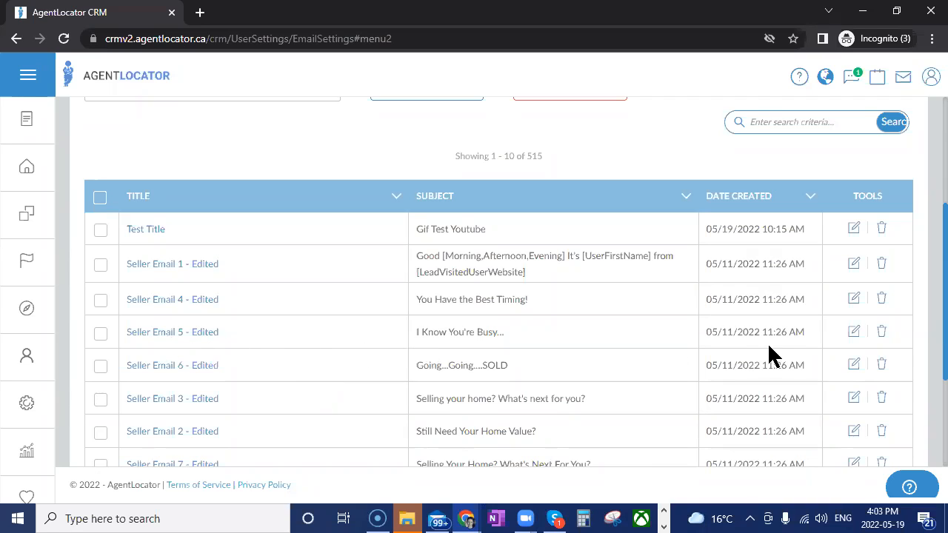
{"action": "left_click", "coordinate": [855, 333]}
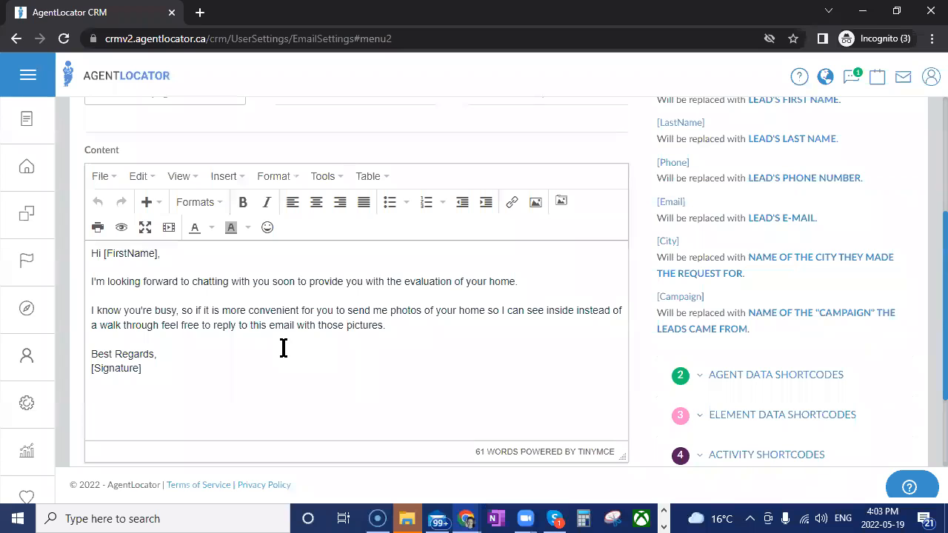
{"action": "scroll", "coordinate": [284, 348], "scroll_direction": "up", "scroll_amount": 3}
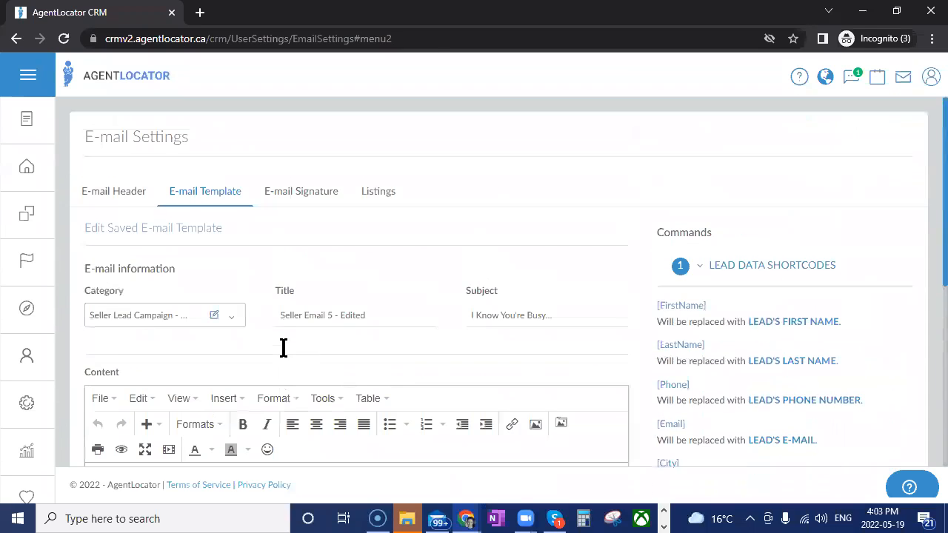
{"action": "left_click", "coordinate": [208, 197]}
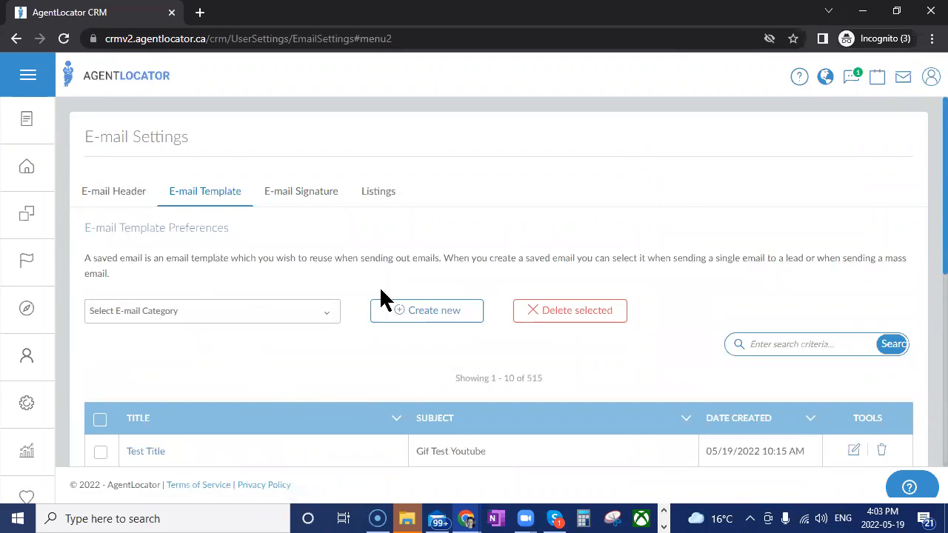
Start a new e-mail template and assign it to the Testing Template category
{"action": "left_click", "coordinate": [433, 316]}
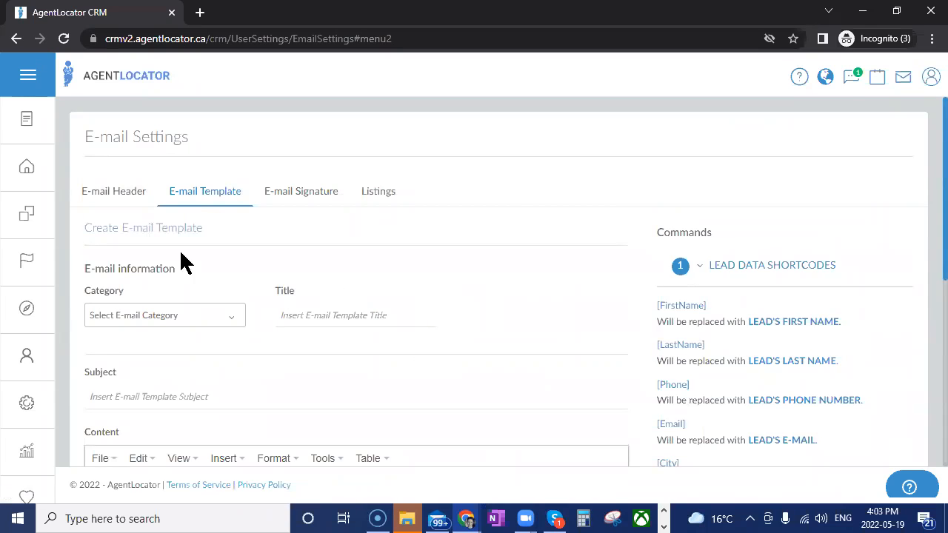
{"action": "left_click", "coordinate": [176, 316]}
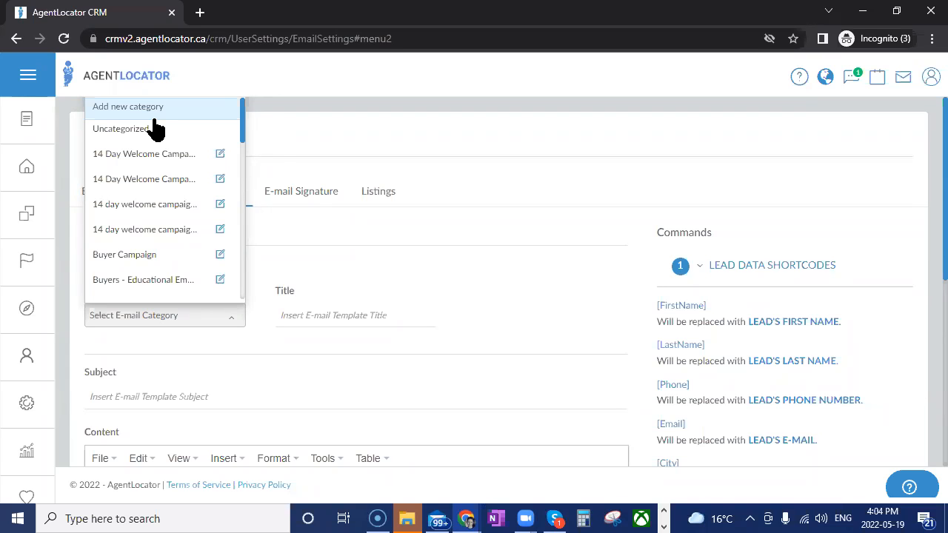
{"action": "scroll", "coordinate": [156, 146], "scroll_direction": "down", "scroll_amount": 10}
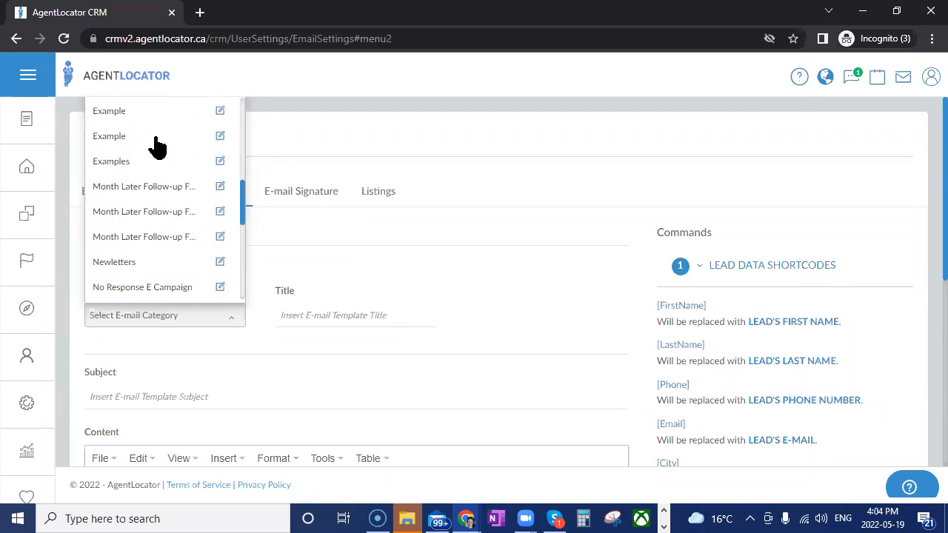
{"action": "scroll", "coordinate": [155, 171], "scroll_direction": "down", "scroll_amount": 1}
{"action": "left_click", "coordinate": [126, 186]}
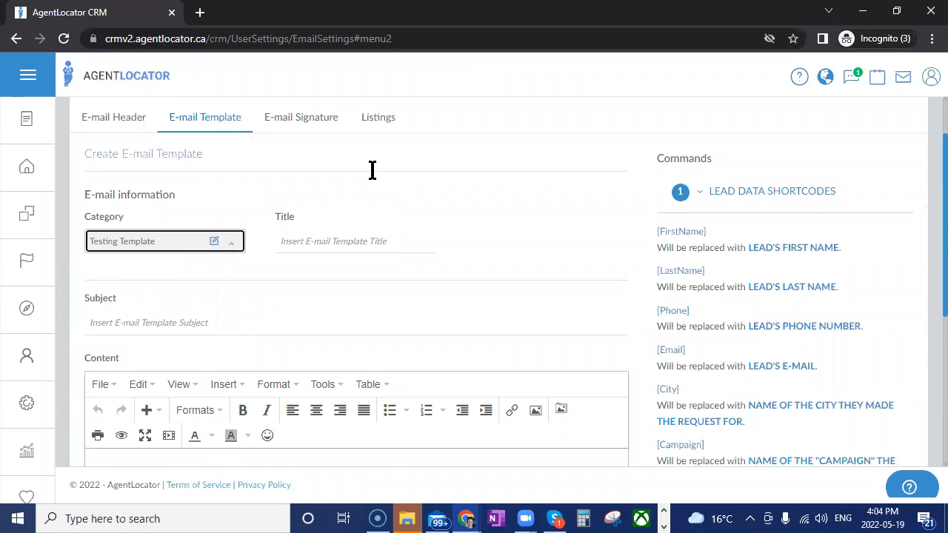
Title the new template "Testing Template 2" and enter "Subject of Email" as its subject
{"action": "left_click", "coordinate": [352, 242]}
{"action": "type", "text": "Testing Template 2"}
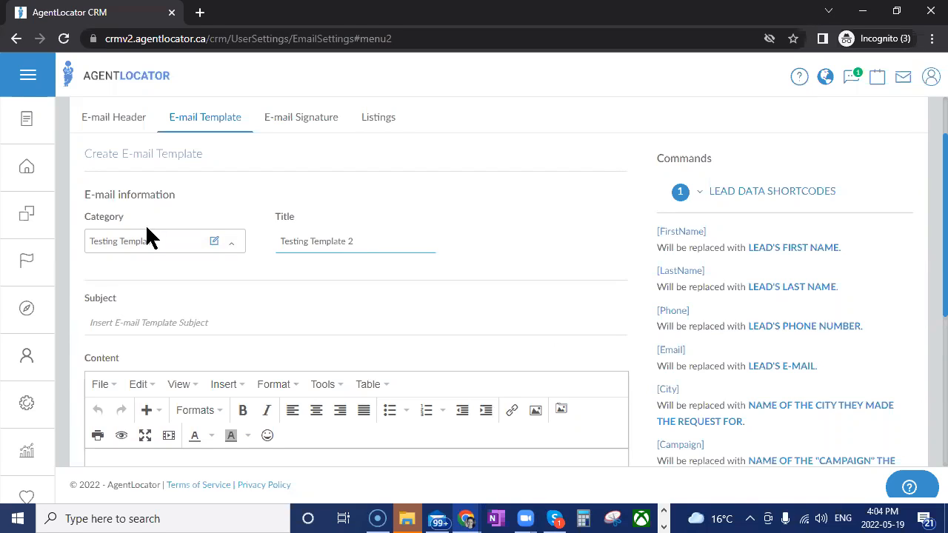
{"action": "scroll", "coordinate": [404, 212], "scroll_direction": "down", "scroll_amount": 2}
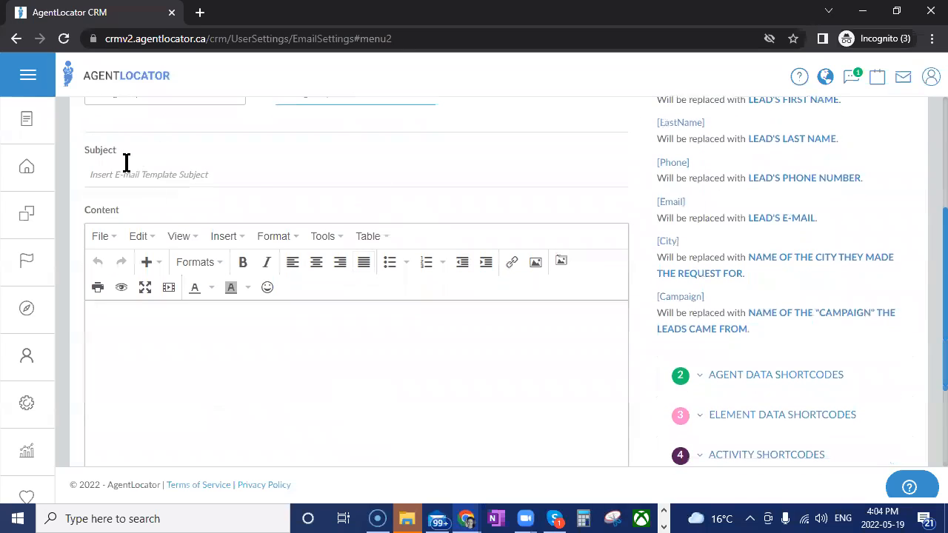
{"action": "left_click", "coordinate": [198, 180]}
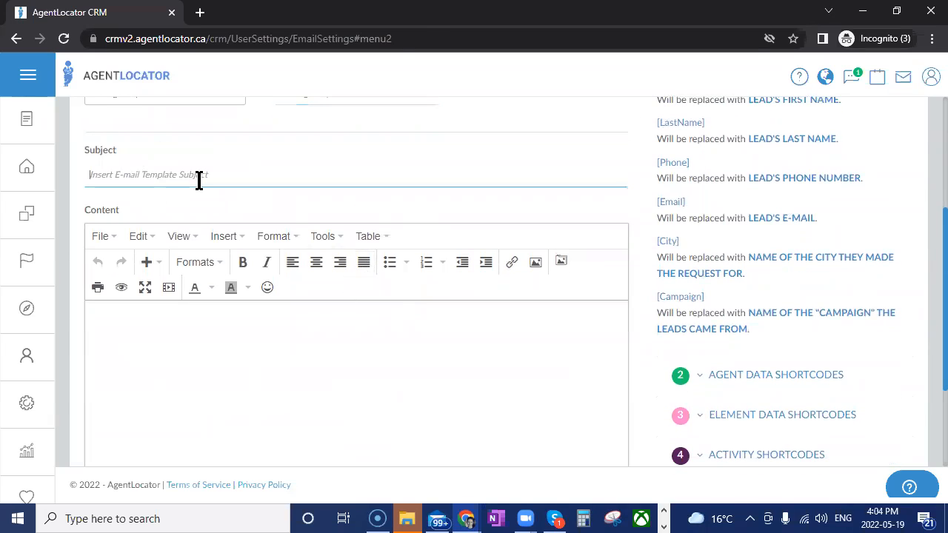
{"action": "type", "text": "Subject of Email"}
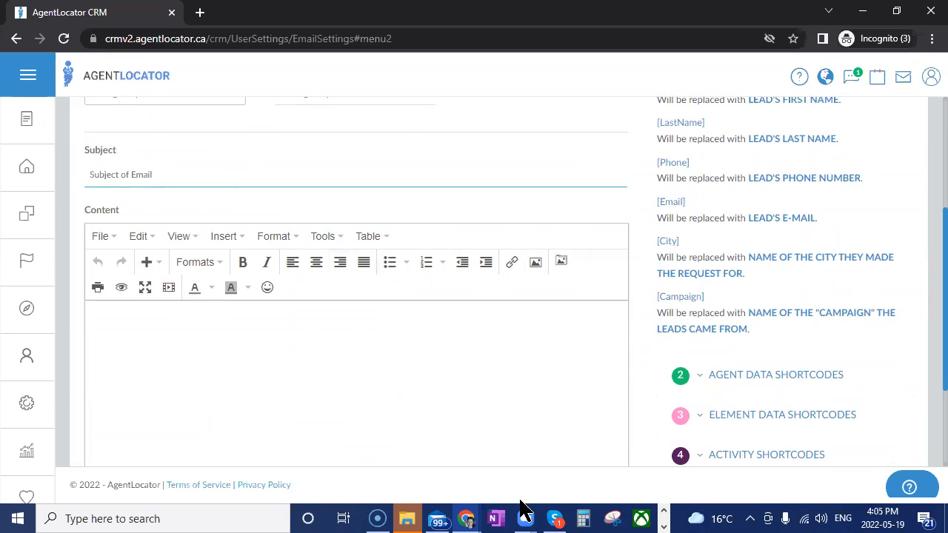
Insert the [FirstName] lead data shortcode at the start of the e-mail content
{"action": "scroll", "coordinate": [415, 434], "scroll_direction": "up", "scroll_amount": 1}
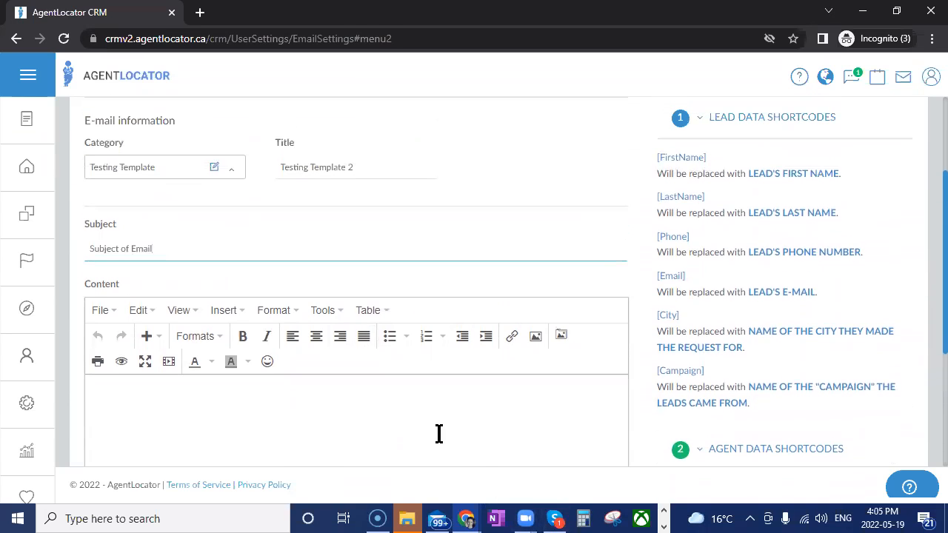
{"action": "scroll", "coordinate": [441, 430], "scroll_direction": "down", "scroll_amount": 1}
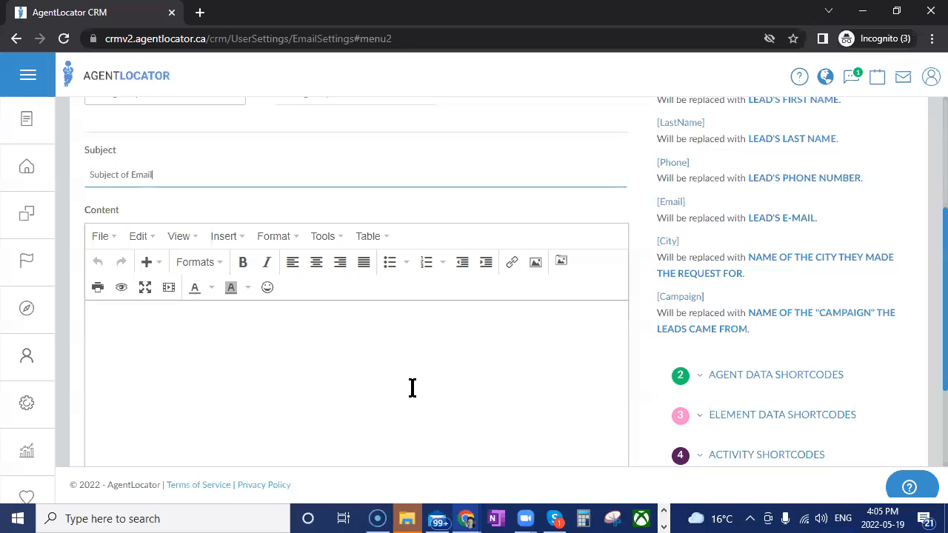
{"action": "left_click", "coordinate": [323, 237]}
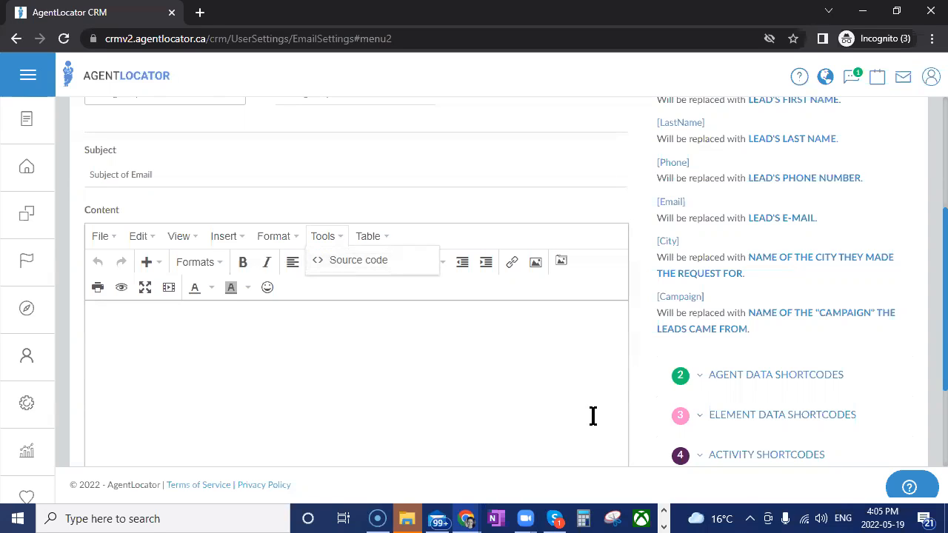
{"action": "scroll", "coordinate": [899, 254], "scroll_direction": "up", "scroll_amount": 1}
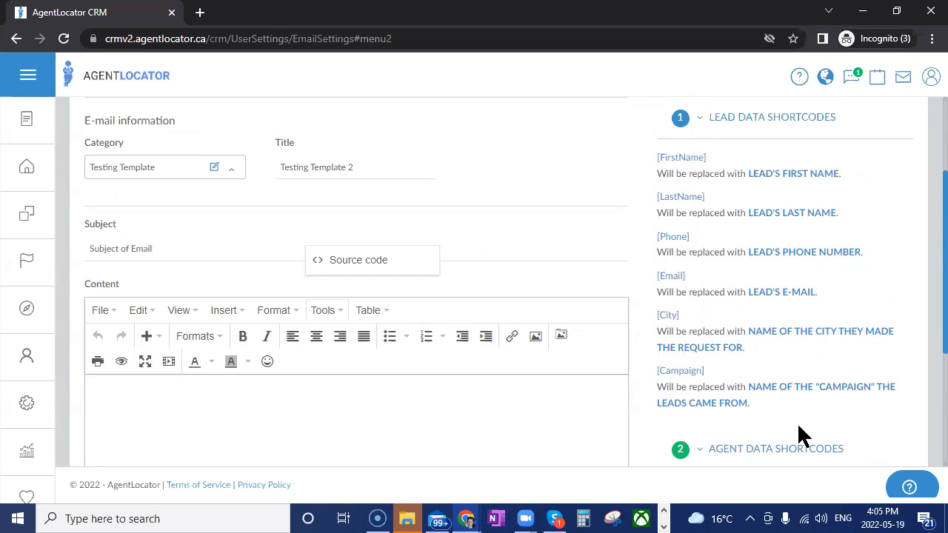
{"action": "scroll", "coordinate": [800, 434], "scroll_direction": "down", "scroll_amount": 2}
{"action": "scroll", "coordinate": [753, 420], "scroll_direction": "up", "scroll_amount": 2}
{"action": "left_click_drag", "start_coordinate": [678, 158], "coordinate": [166, 414]}
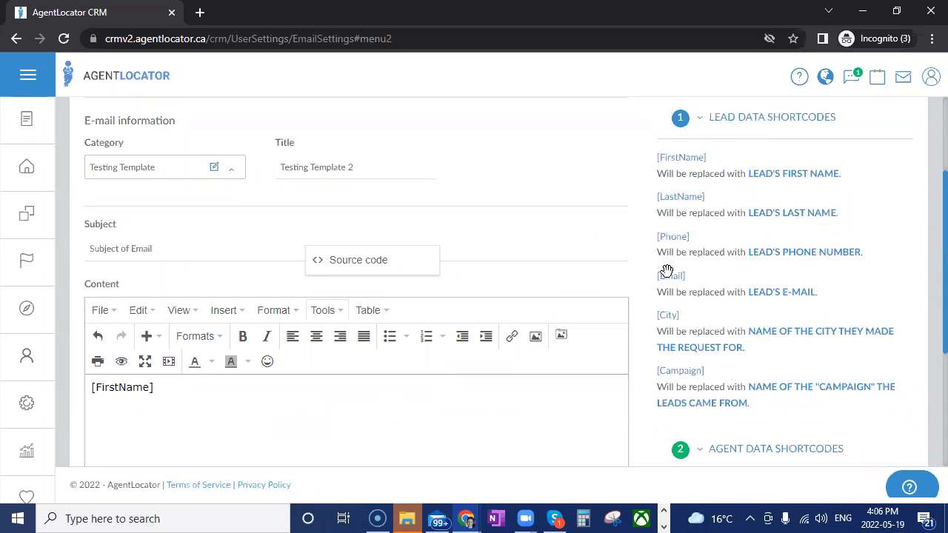
Examine the agent data shortcode groups, including the shortcodes available for the mortgage agent
{"action": "left_click", "coordinate": [697, 122]}
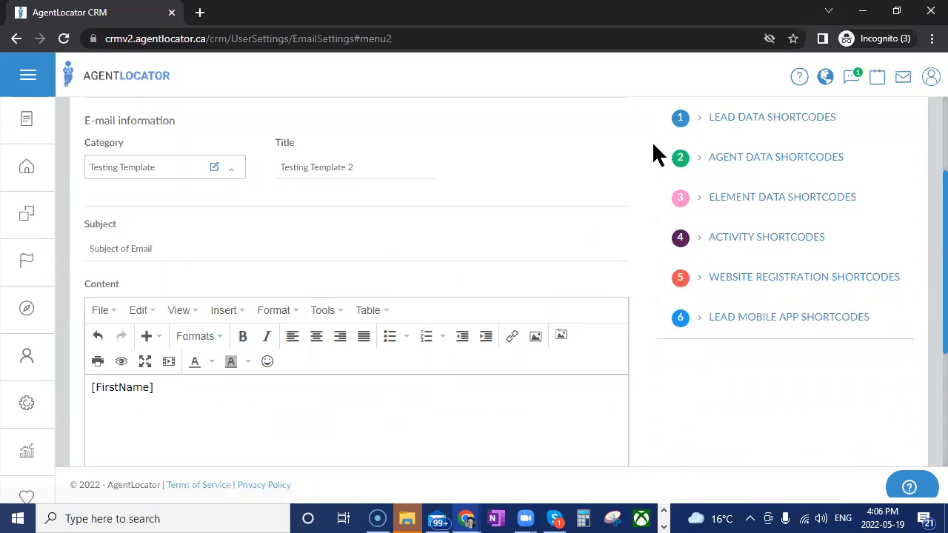
{"action": "left_click", "coordinate": [704, 166]}
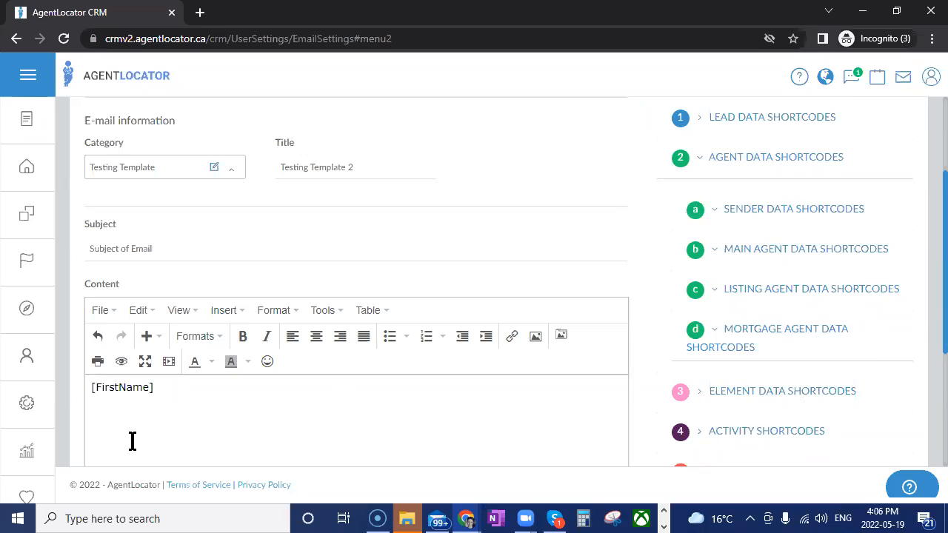
{"action": "left_click", "coordinate": [716, 254]}
{"action": "left_click", "coordinate": [717, 253]}
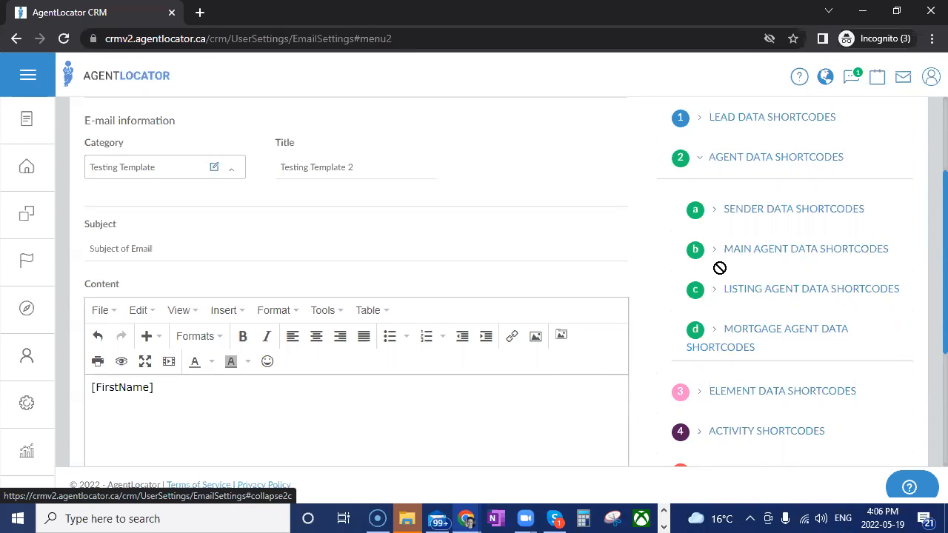
{"action": "left_click", "coordinate": [714, 329]}
{"action": "scroll", "coordinate": [868, 363], "scroll_direction": "down", "scroll_amount": 1}
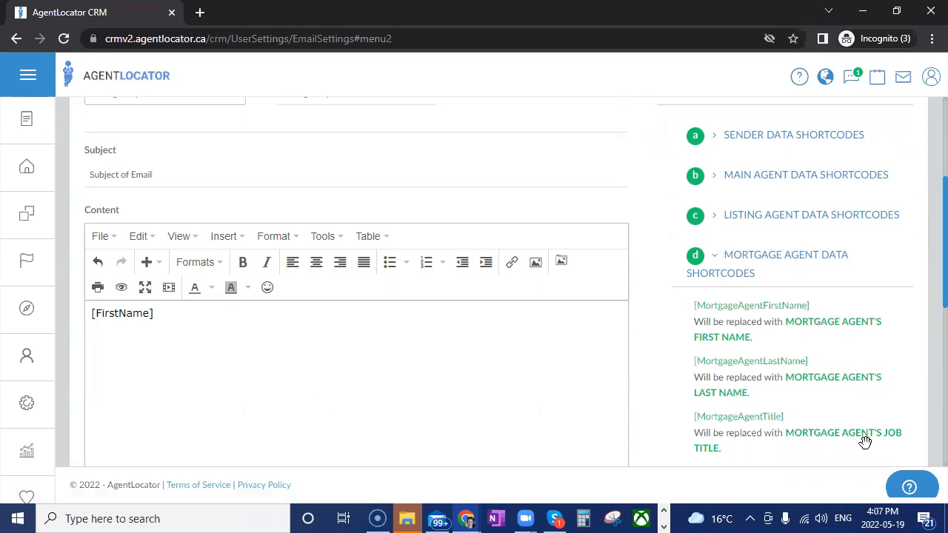
{"action": "scroll", "coordinate": [797, 379], "scroll_direction": "down", "scroll_amount": 3}
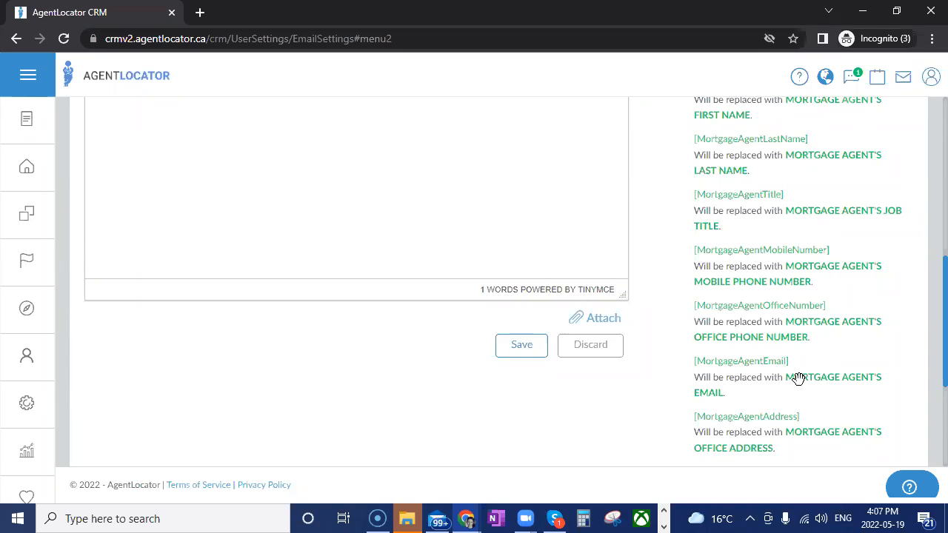
{"action": "scroll", "coordinate": [821, 360], "scroll_direction": "up", "scroll_amount": 2}
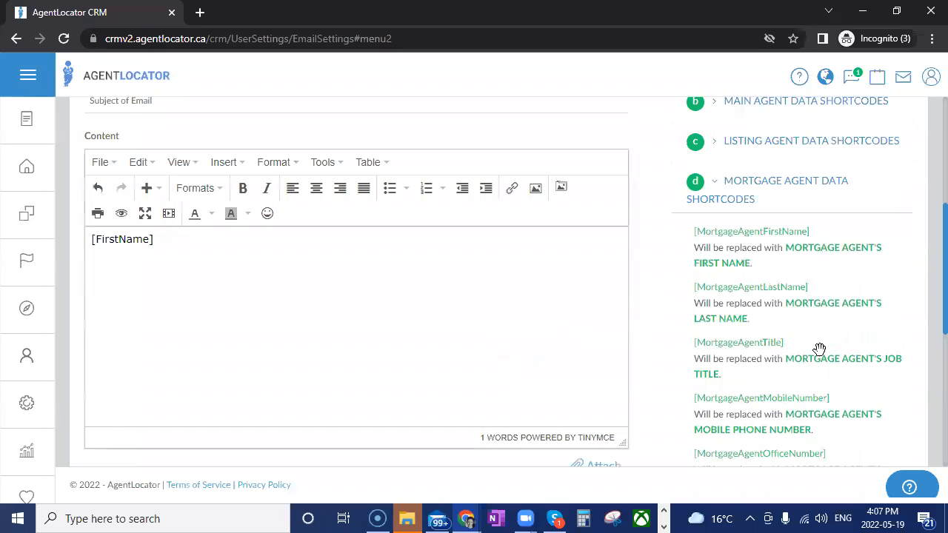
{"action": "left_click", "coordinate": [716, 184]}
{"action": "scroll", "coordinate": [774, 260], "scroll_direction": "up", "scroll_amount": 1}
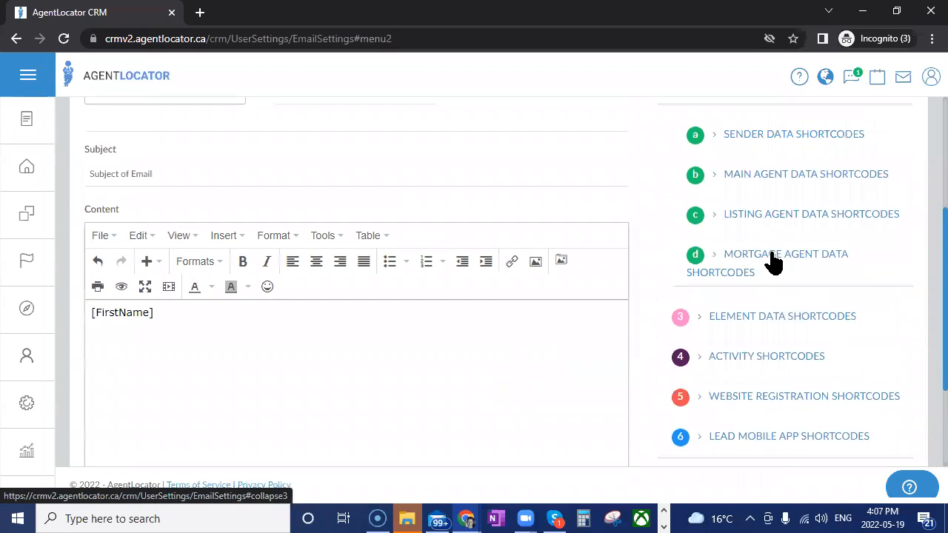
Add the [Signature] sender shortcode to the e-mail content, separated from [FirstName] by blank lines below it
{"action": "left_click", "coordinate": [797, 136]}
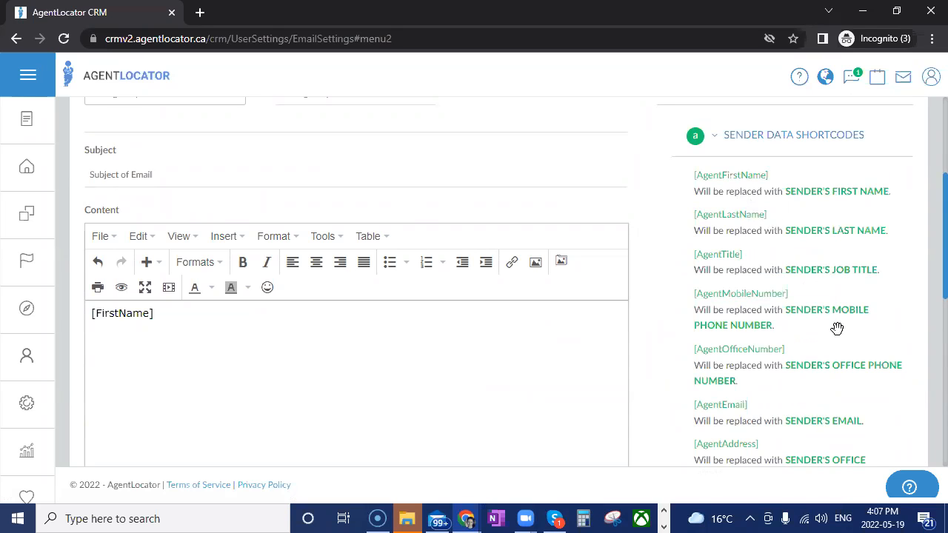
{"action": "scroll", "coordinate": [837, 328], "scroll_direction": "down", "scroll_amount": 2}
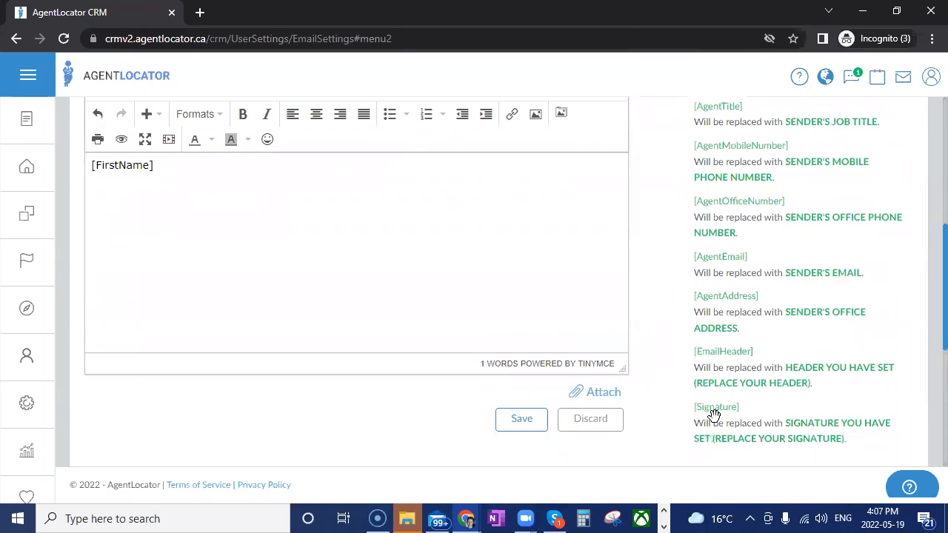
{"action": "mouse_move", "coordinate": [717, 407]}
{"action": "left_mouse_down"}
{"action": "mouse_move", "coordinate": [146, 233]}
{"action": "mouse_move", "coordinate": [212, 243]}
{"action": "mouse_move", "coordinate": [158, 163]}
{"action": "left_mouse_up"}
{"action": "left_click", "coordinate": [152, 165]}
{"action": "key", "text": "Return"}
{"action": "key", "text": "Return"}
{"action": "key", "text": "Return"}
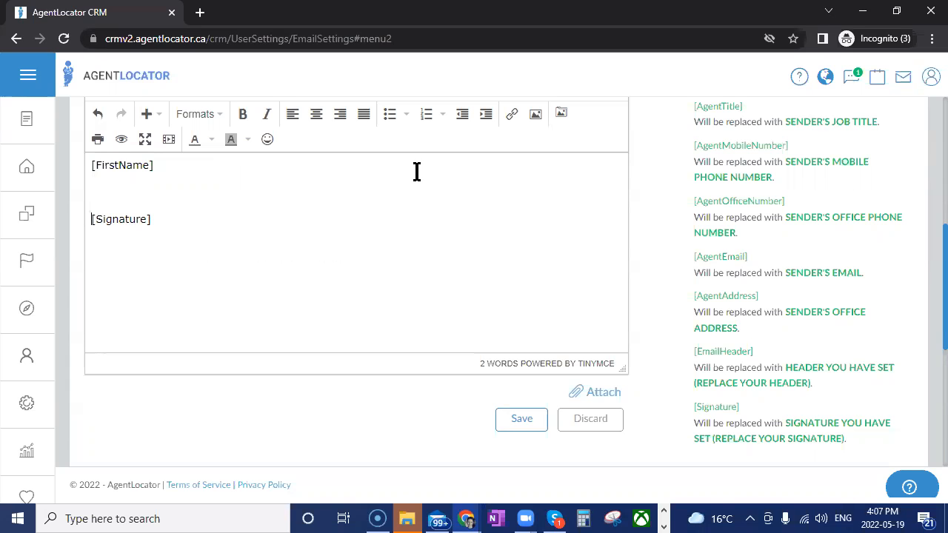
Collapse the agent data shortcodes and expand the element data shortcodes
{"action": "scroll", "coordinate": [885, 282], "scroll_direction": "up", "scroll_amount": 2}
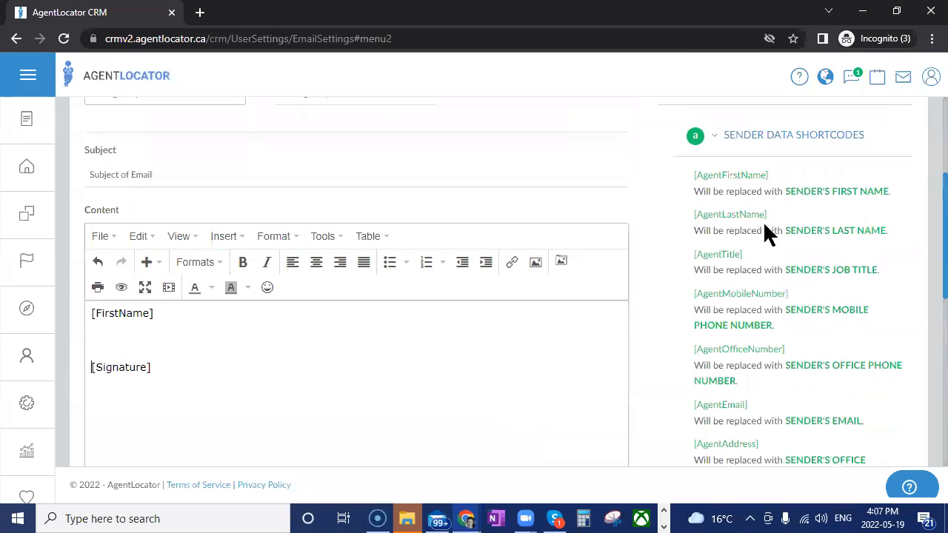
{"action": "left_click", "coordinate": [896, 367]}
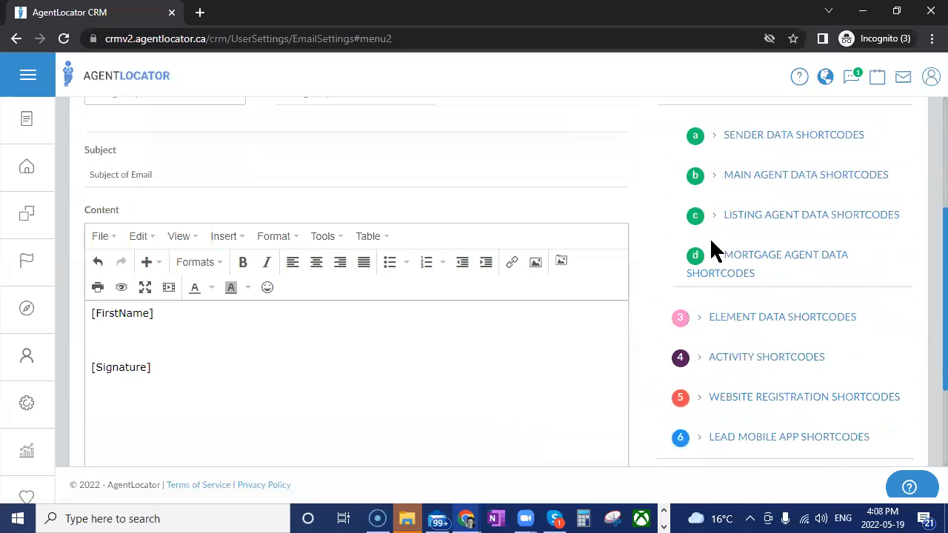
{"action": "scroll", "coordinate": [741, 200], "scroll_direction": "up", "scroll_amount": 1}
{"action": "left_click", "coordinate": [741, 178]}
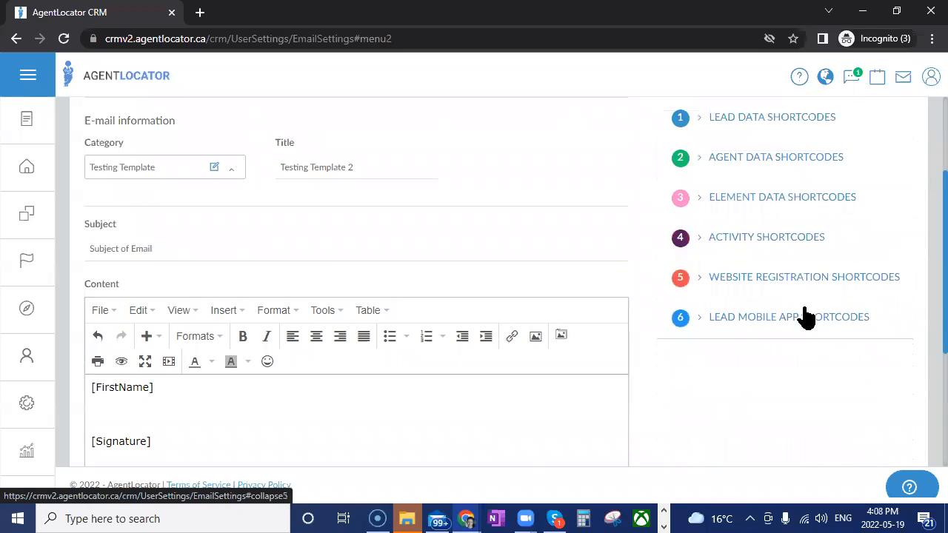
{"action": "left_click", "coordinate": [785, 198]}
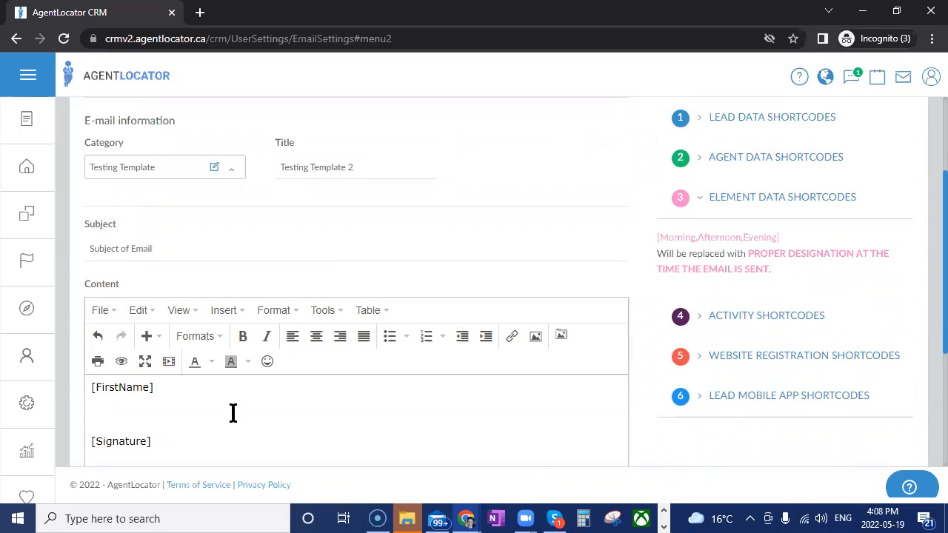
Complete the greeting line as "Good [Morning,Afternoon,Evening] [FirstName]," using the time-of-day element shortcode
{"action": "left_click", "coordinate": [90, 388]}
{"action": "type", "text": "Good"}
{"action": "left_click_drag", "start_coordinate": [720, 239], "coordinate": [121, 402]}
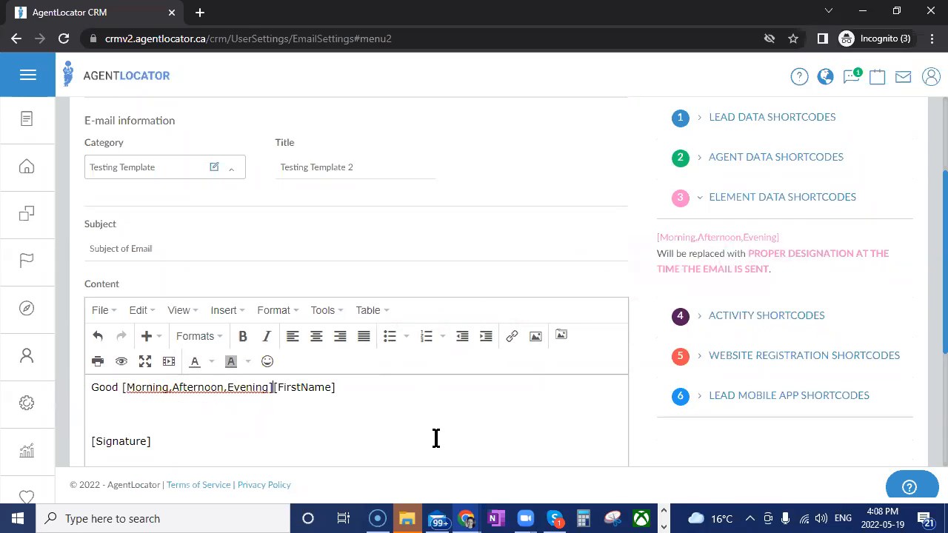
{"action": "left_click", "coordinate": [386, 388]}
{"action": "type", "text": ","}
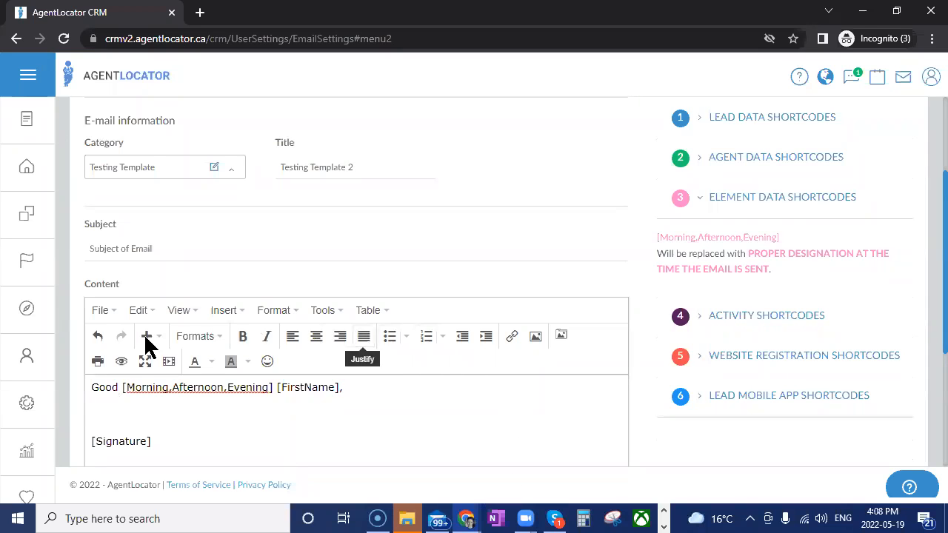
Collapse the element data shortcodes and expand the activity shortcodes
{"action": "scroll", "coordinate": [398, 412], "scroll_direction": "down", "scroll_amount": 1}
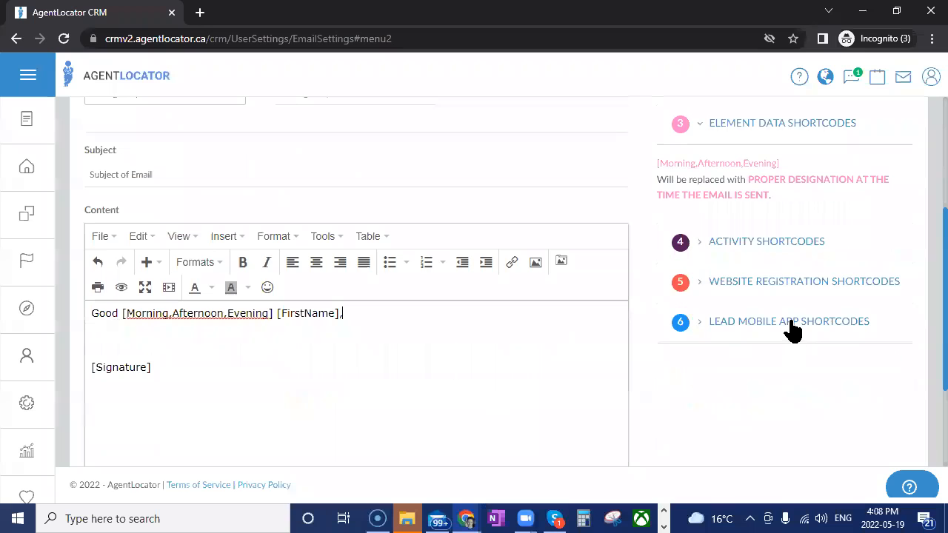
{"action": "scroll", "coordinate": [743, 185], "scroll_direction": "up", "scroll_amount": 1}
{"action": "left_click", "coordinate": [803, 201]}
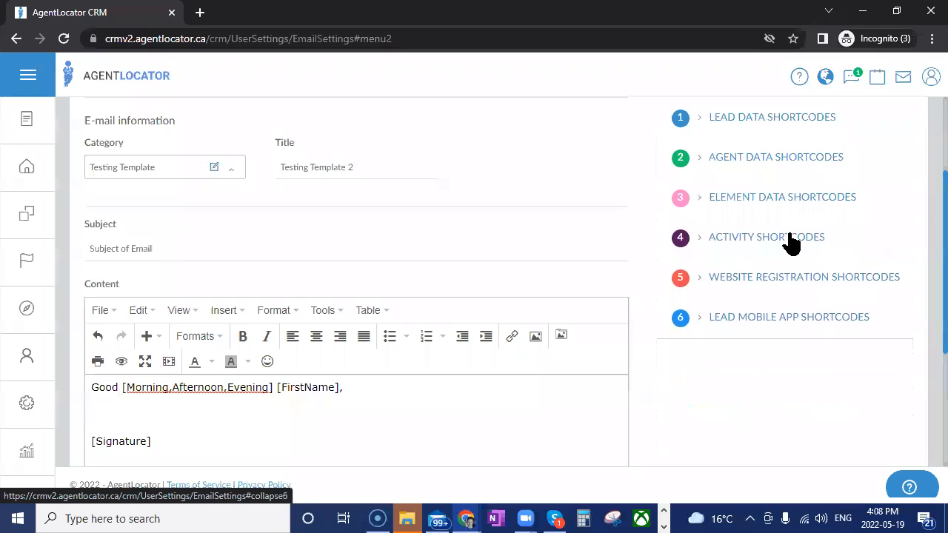
{"action": "left_click", "coordinate": [704, 244]}
{"action": "scroll", "coordinate": [930, 308], "scroll_direction": "down", "scroll_amount": 2}
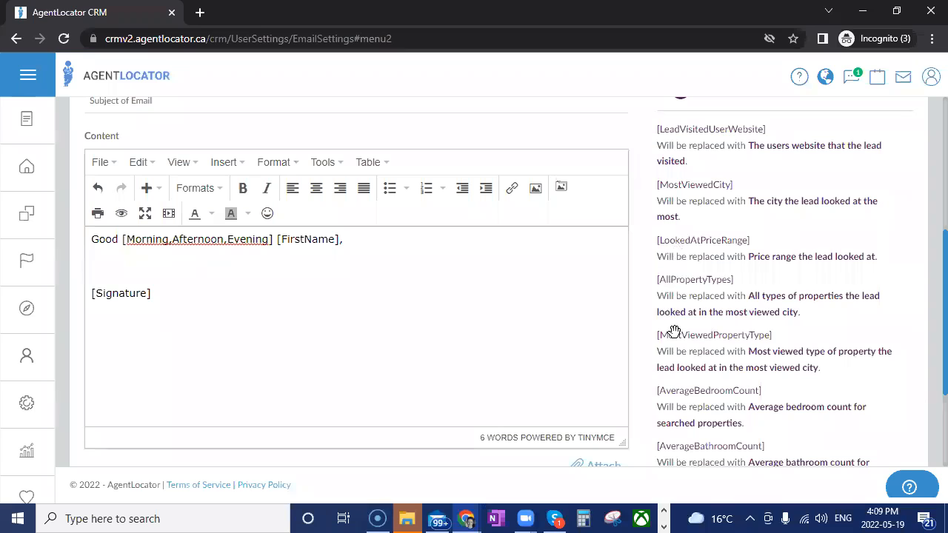
Below the greeting, write "I noticed you were looking at properties in" followed by the [MostViewedCity] activity shortcode
{"action": "left_click", "coordinate": [136, 265]}
{"action": "type", "text": "I noticed you were looking at proper"}
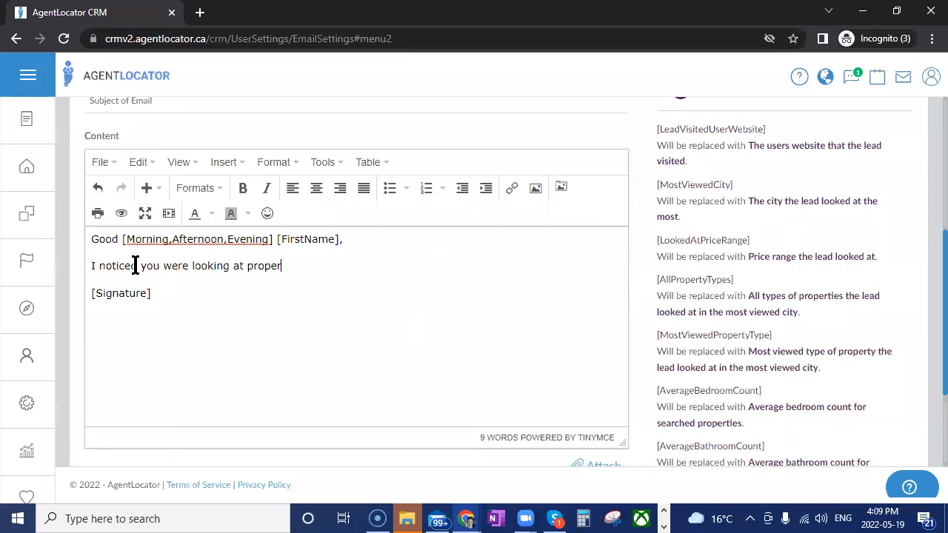
{"action": "type", "text": "ties in"}
{"action": "left_click_drag", "start_coordinate": [694, 189], "coordinate": [417, 267]}
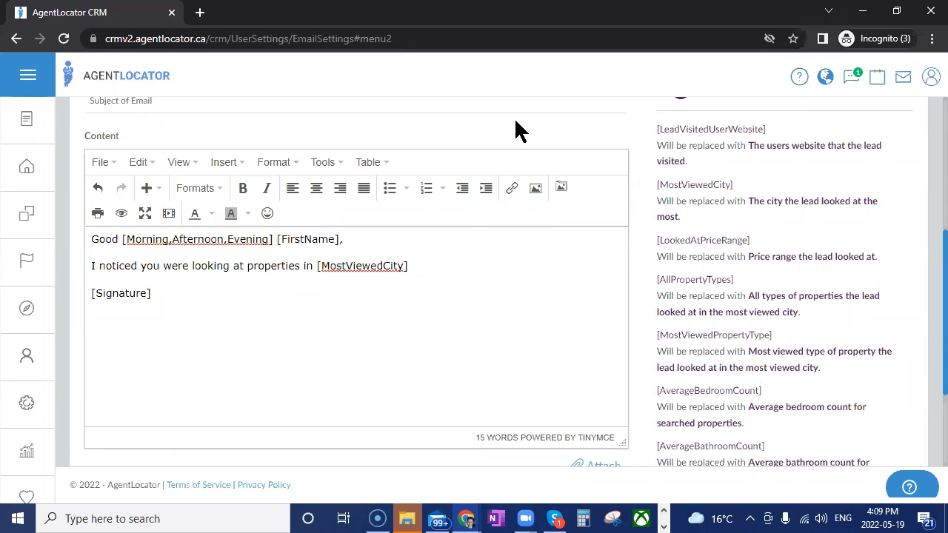
Continue the sentence with "priced between" and the [LookedAtPriceRange] activity shortcode
{"action": "left_click", "coordinate": [338, 252]}
{"action": "type", "text": ","}
{"action": "type", "text": "priced bet"}
{"action": "type", "text": "ween"}
{"action": "left_click_drag", "start_coordinate": [679, 243], "coordinate": [571, 280]}
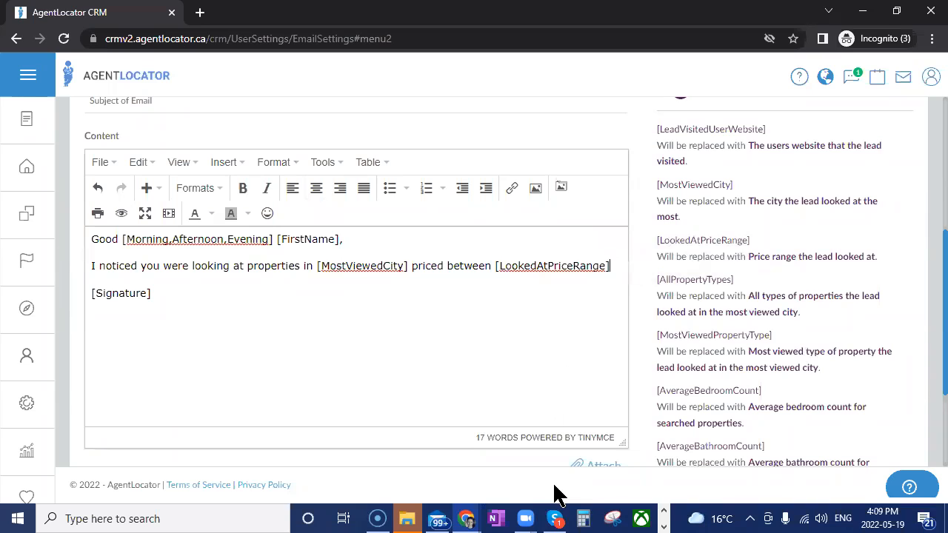
Finish the body text with "... is there anything that's caught your eye?" and add a line break after it
{"action": "type", "text": "..."}
{"action": "key", "text": "shift+Return"}
{"action": "type", "text": "is th"}
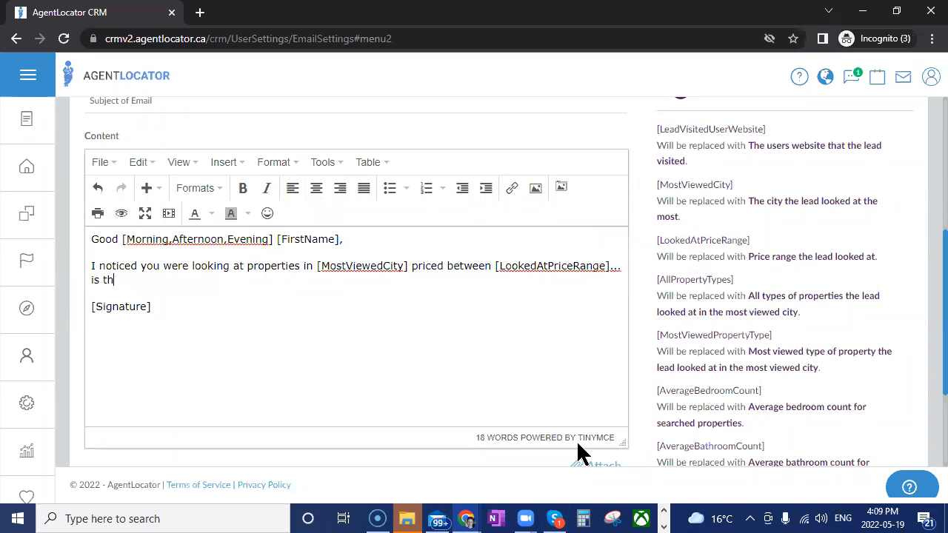
{"action": "type", "text": "ere anything that's"}
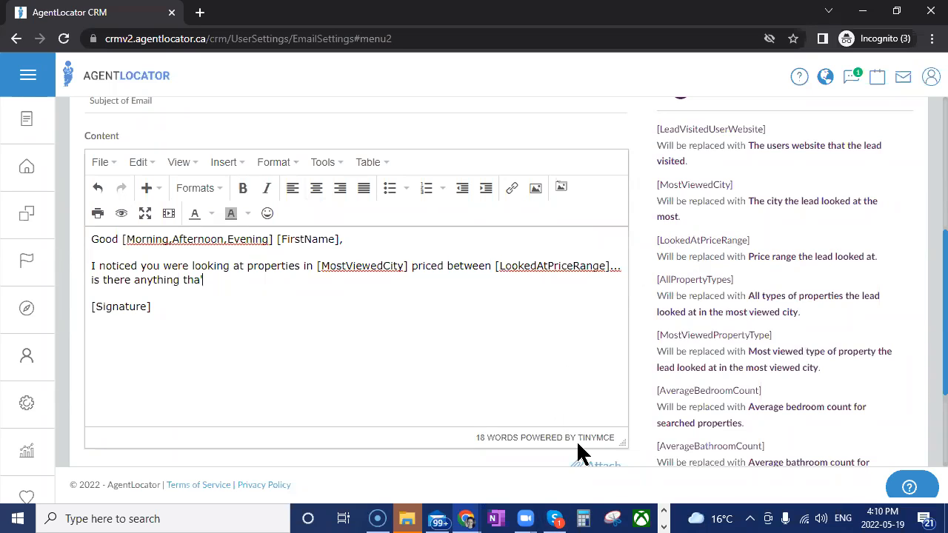
{"action": "type", "text": " caught your eye?"}
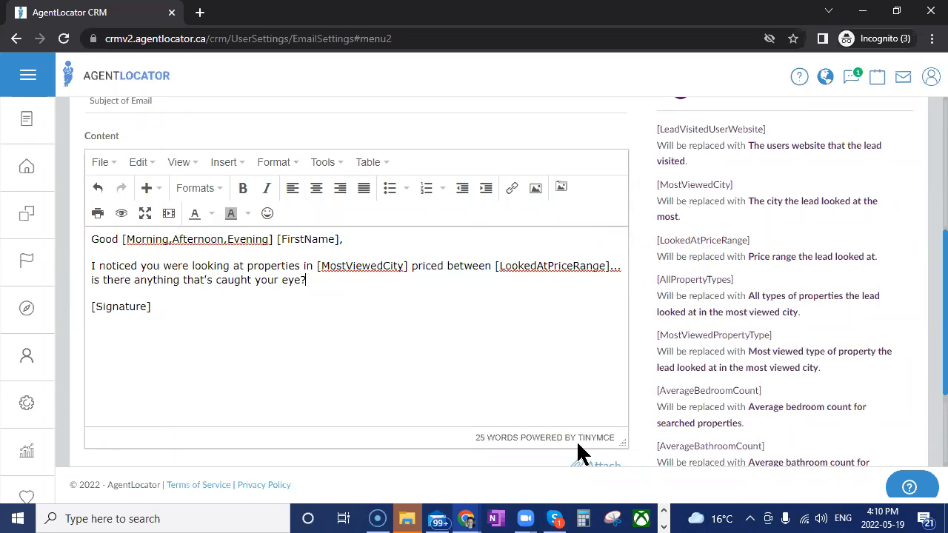
{"action": "key", "text": "Return"}
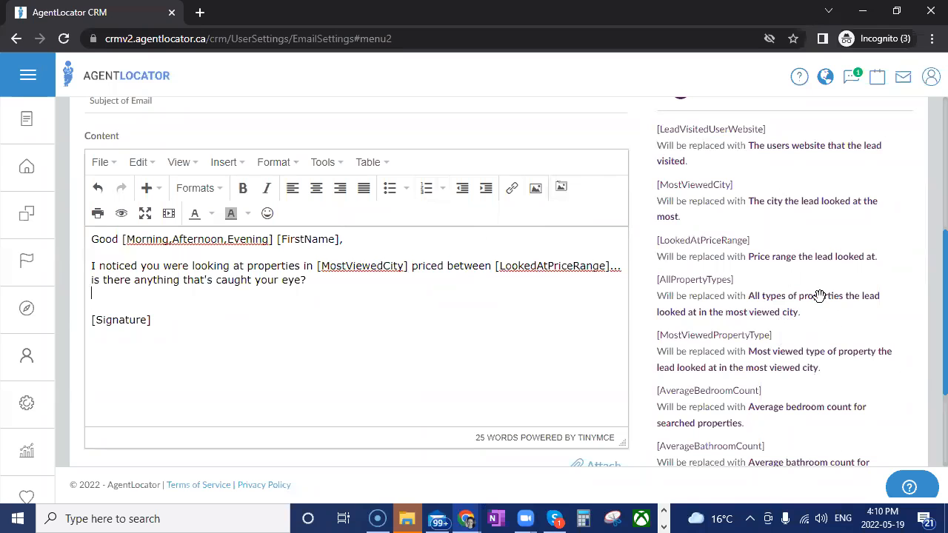
Close the activity shortcodes and examine the website registration and lead mobile app shortcodes, collapsing each group after viewing
{"action": "scroll", "coordinate": [745, 218], "scroll_direction": "up", "scroll_amount": 2}
{"action": "left_click", "coordinate": [700, 243]}
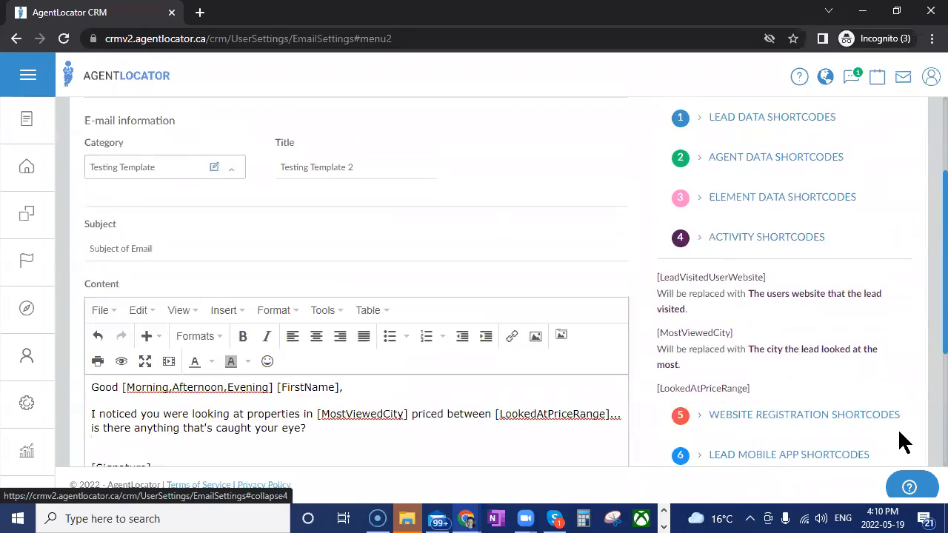
{"action": "left_click", "coordinate": [702, 278]}
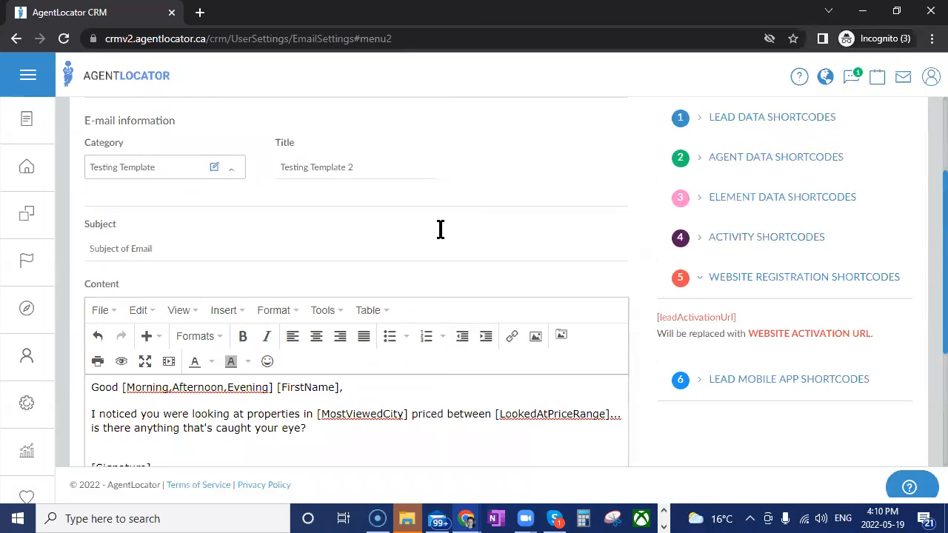
{"action": "left_click", "coordinate": [703, 287]}
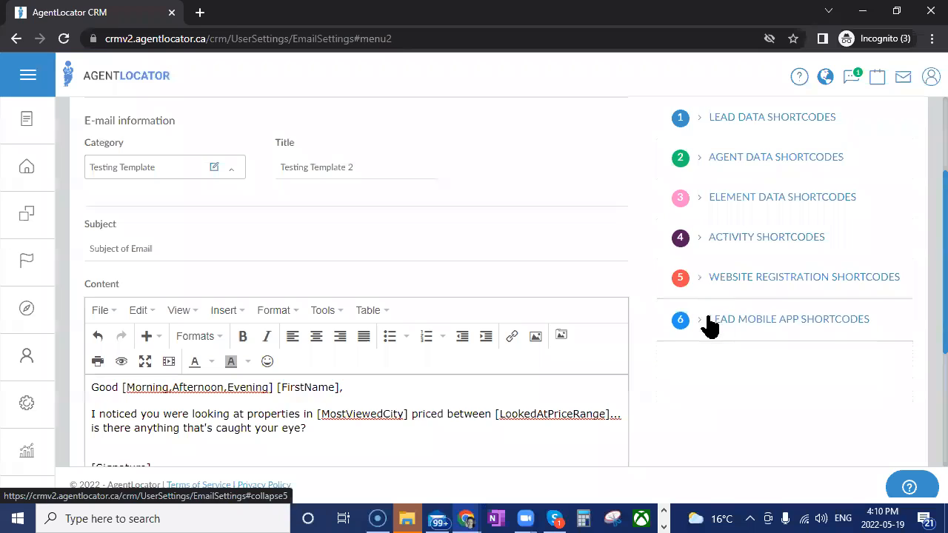
{"action": "left_click", "coordinate": [695, 320]}
{"action": "scroll", "coordinate": [800, 392], "scroll_direction": "down", "scroll_amount": 1}
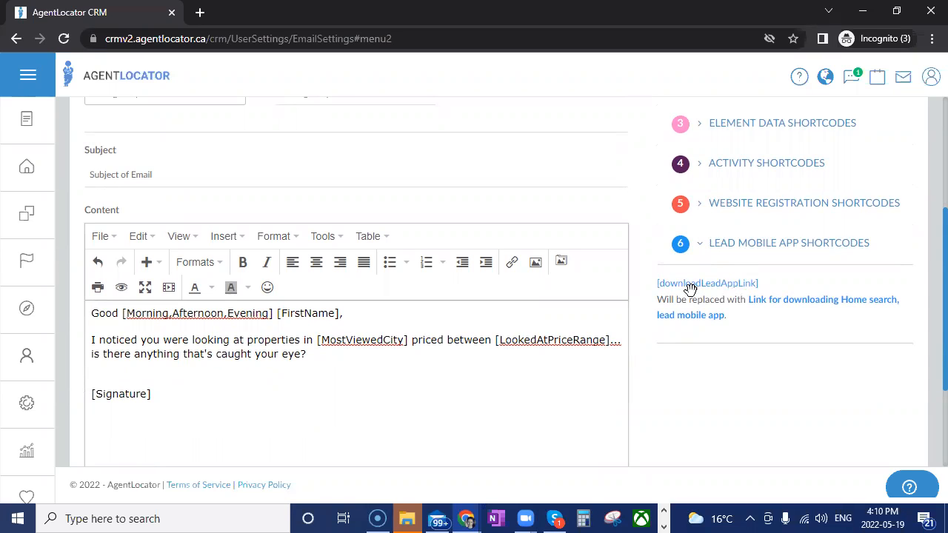
{"action": "scroll", "coordinate": [592, 297], "scroll_direction": "up", "scroll_amount": 2}
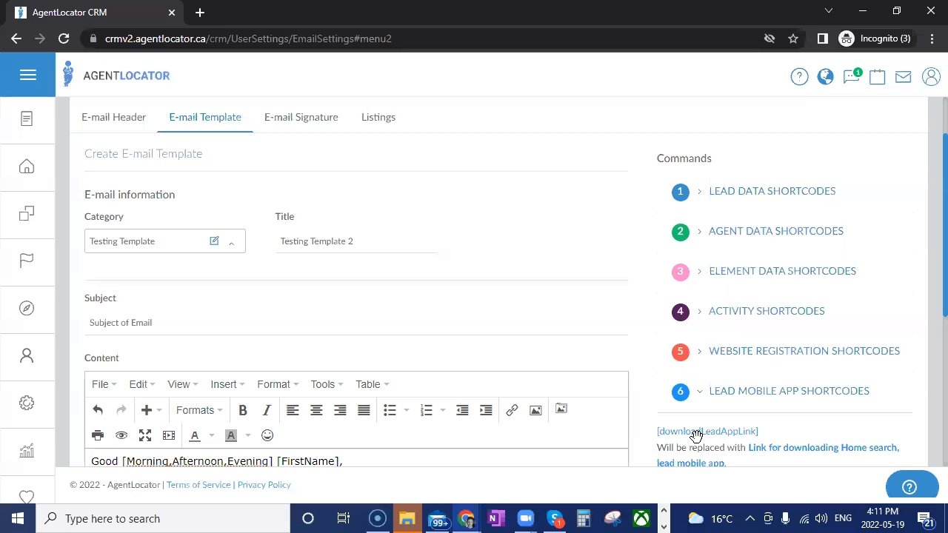
{"action": "scroll", "coordinate": [804, 393], "scroll_direction": "down", "scroll_amount": 2}
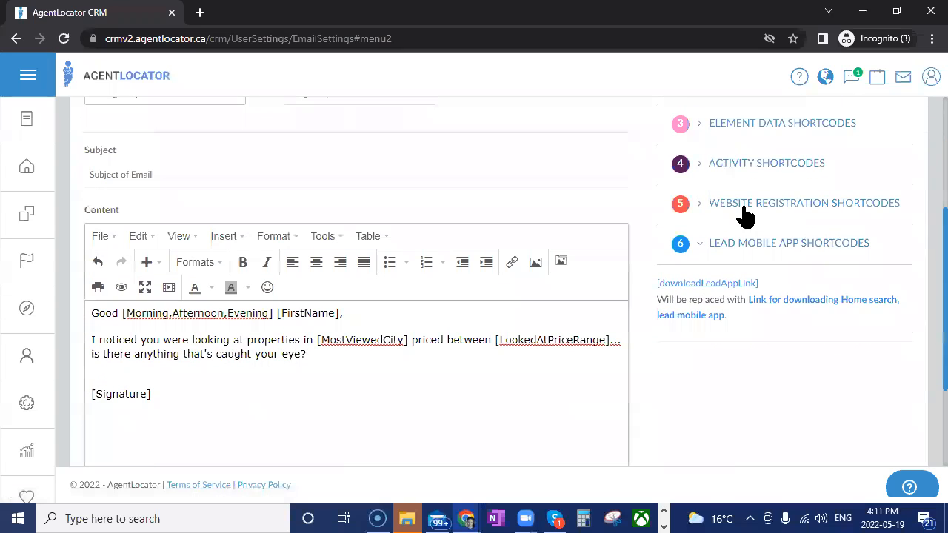
{"action": "left_click", "coordinate": [700, 245]}
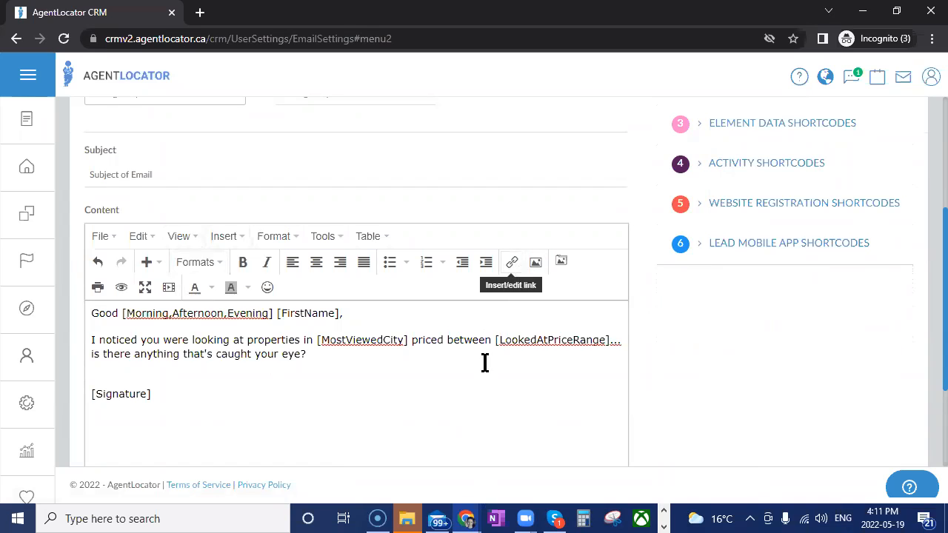
{"action": "left_click_drag", "start_coordinate": [193, 340], "coordinate": [229, 340]}
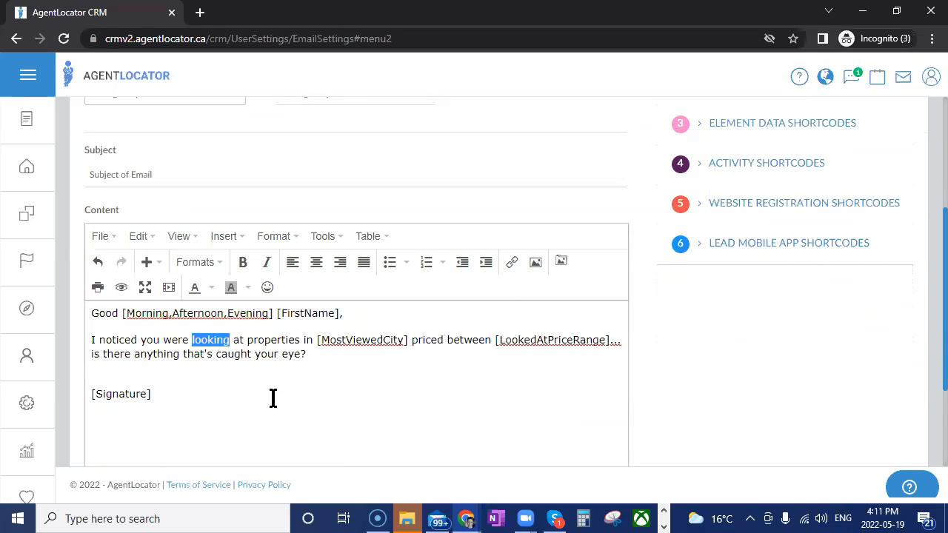
{"action": "key", "text": "ctrl+k"}
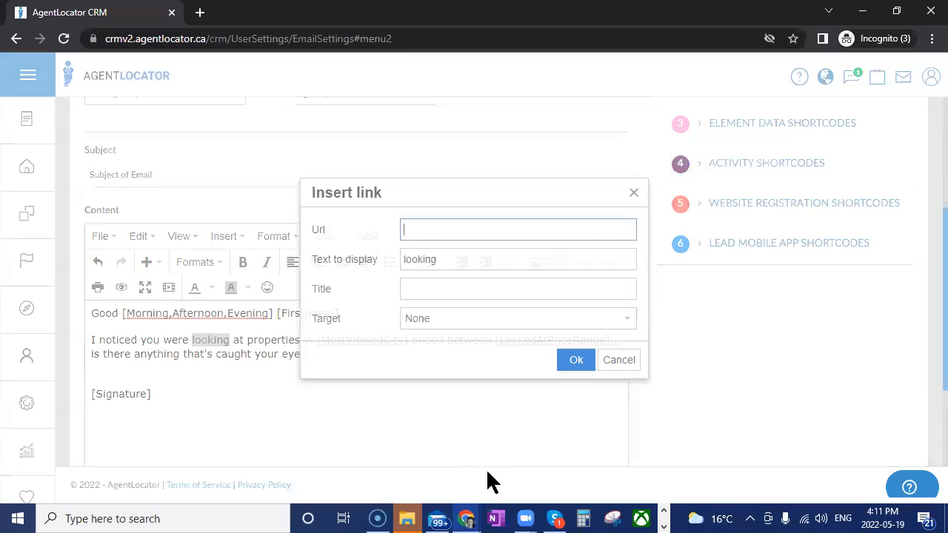
{"action": "type", "text": "www.face"}
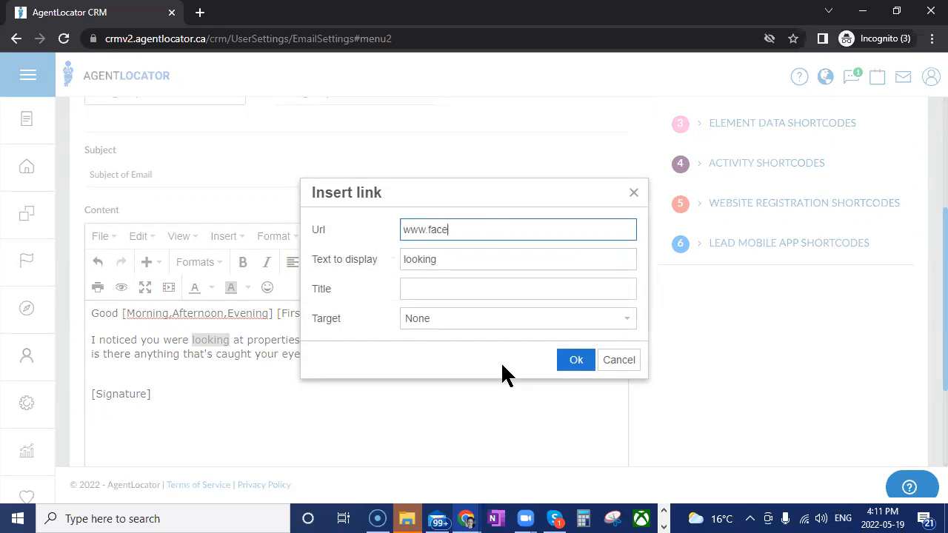
{"action": "type", "text": "book.com"}
{"action": "left_click", "coordinate": [447, 324]}
{"action": "left_click", "coordinate": [447, 366]}
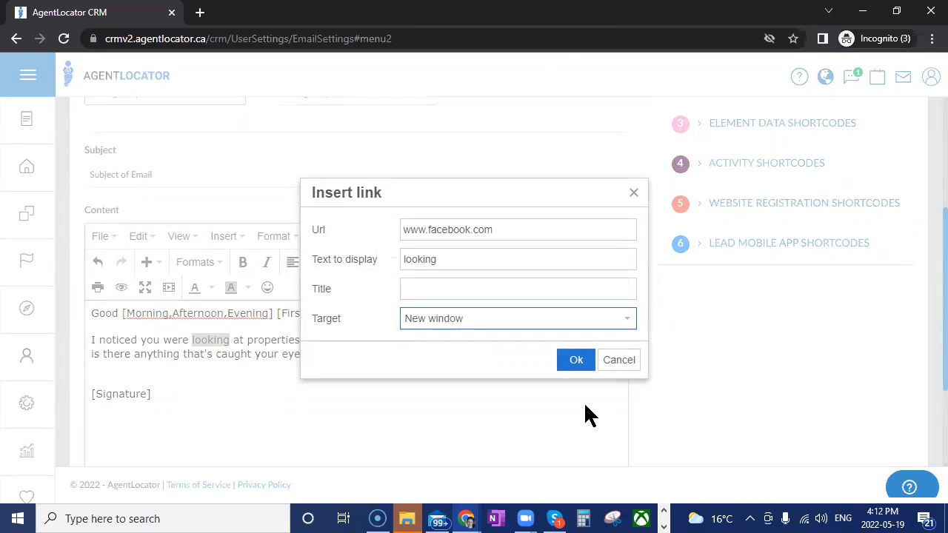
{"action": "left_click", "coordinate": [580, 363]}
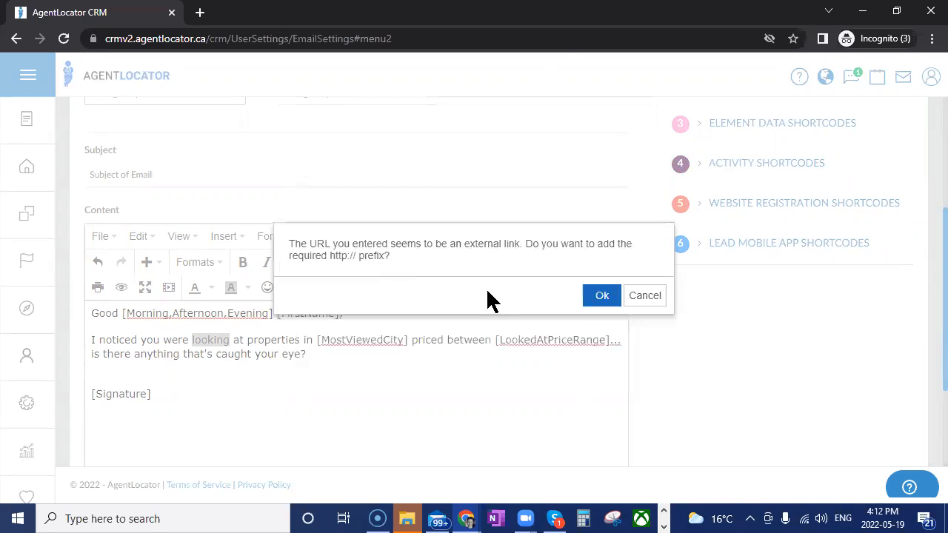
{"action": "left_click", "coordinate": [600, 296]}
{"action": "left_click", "coordinate": [413, 402]}
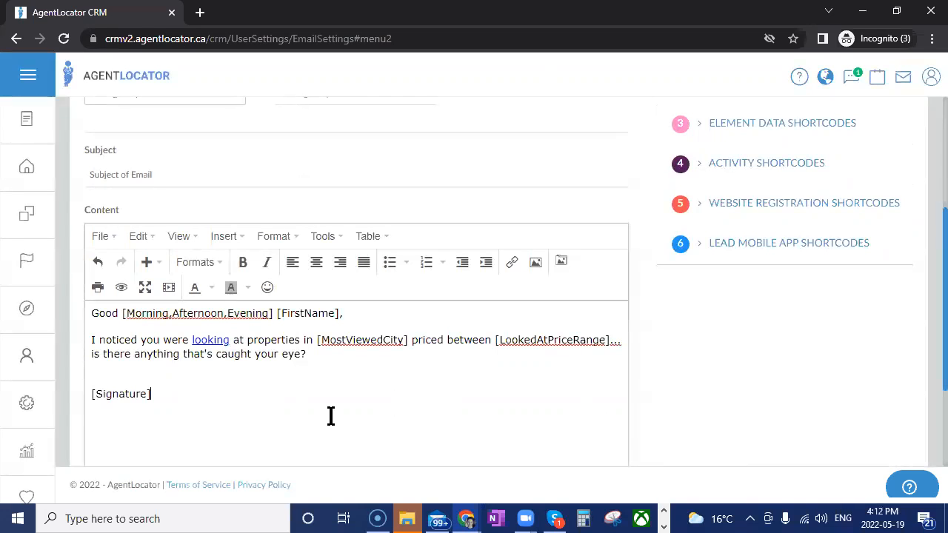
Try inserting the "contact" image from the Desktop at the linked word "looking", and undo the insertion
{"action": "double_click", "coordinate": [215, 341]}
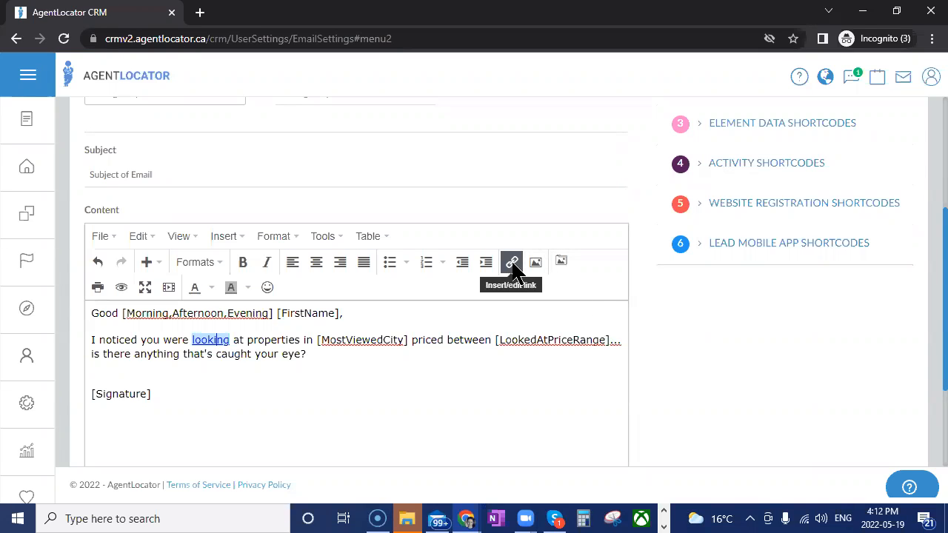
{"action": "left_click", "coordinate": [561, 260]}
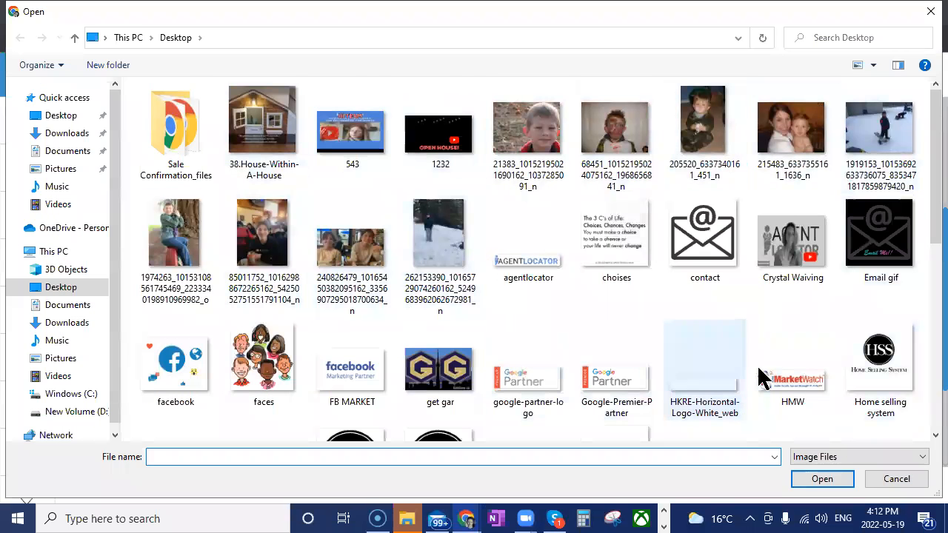
{"action": "scroll", "coordinate": [763, 379], "scroll_direction": "down", "scroll_amount": 5}
{"action": "scroll", "coordinate": [763, 379], "scroll_direction": "up", "scroll_amount": 3}
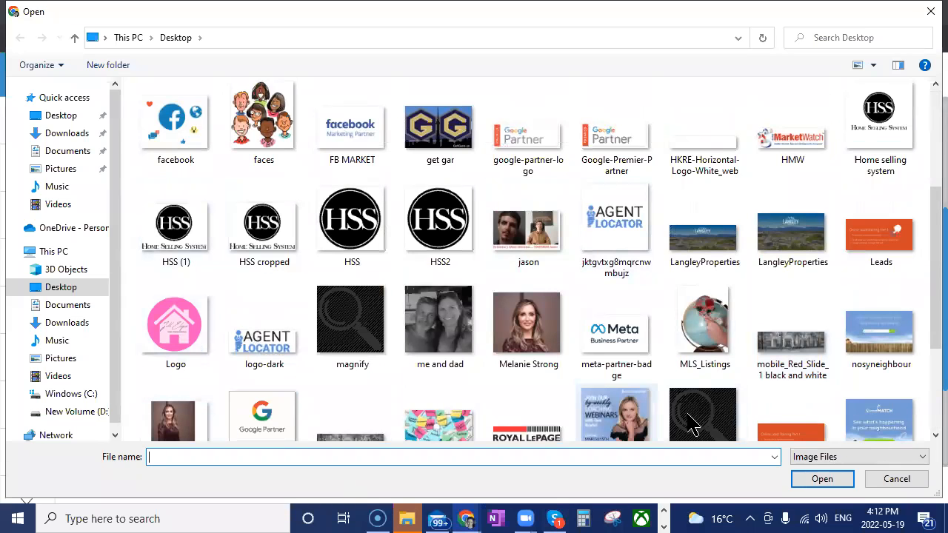
{"action": "scroll", "coordinate": [690, 420], "scroll_direction": "up", "scroll_amount": 3}
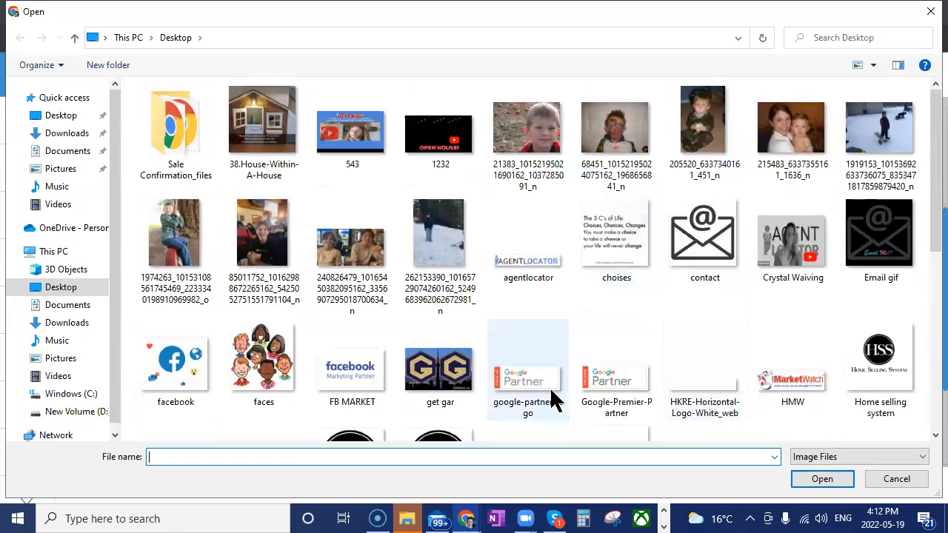
{"action": "left_click", "coordinate": [703, 237]}
{"action": "left_click", "coordinate": [800, 479]}
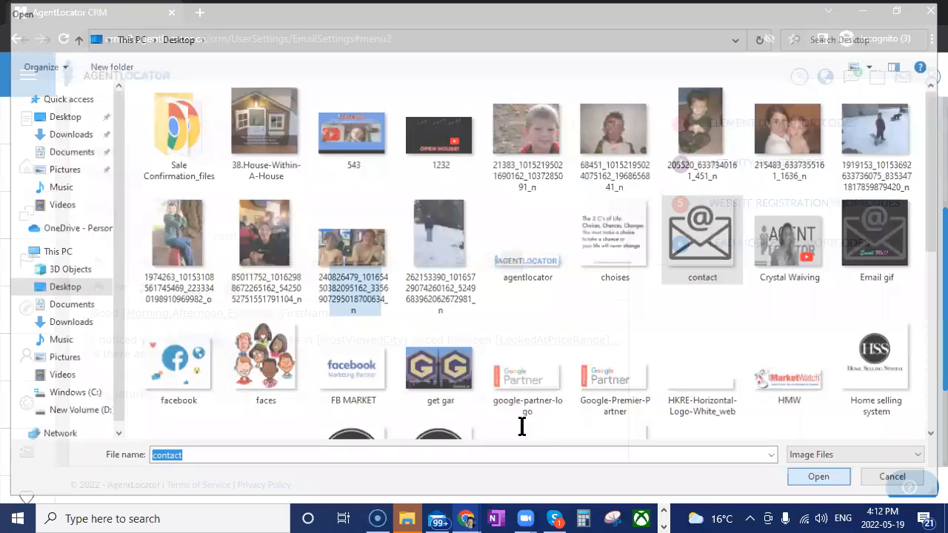
{"action": "scroll", "coordinate": [455, 432], "scroll_direction": "down", "scroll_amount": 3}
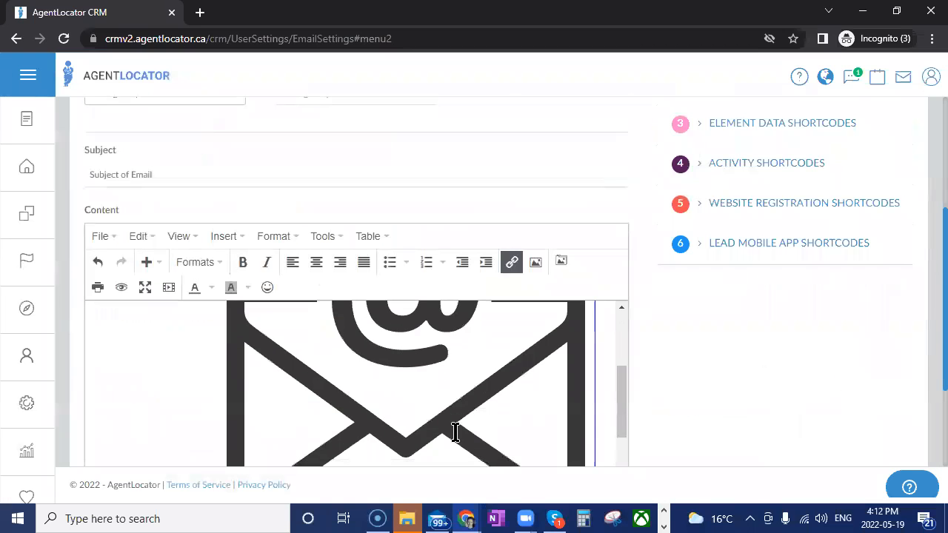
{"action": "key", "text": "ctrl+z"}
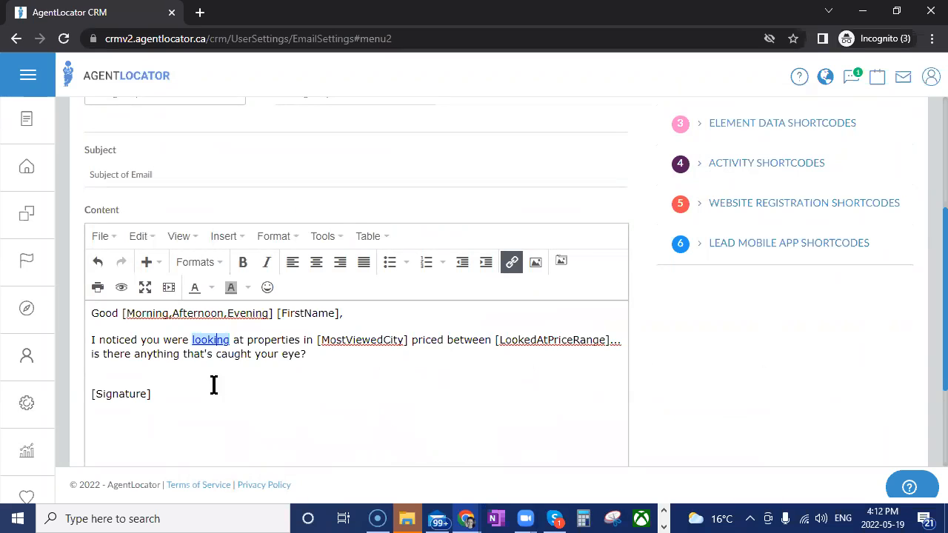
Insert the "contact" image from the Desktop on a new line between the body text and [Signature]
{"action": "left_click", "coordinate": [136, 368]}
{"action": "key", "text": "Return"}
{"action": "left_click", "coordinate": [561, 261]}
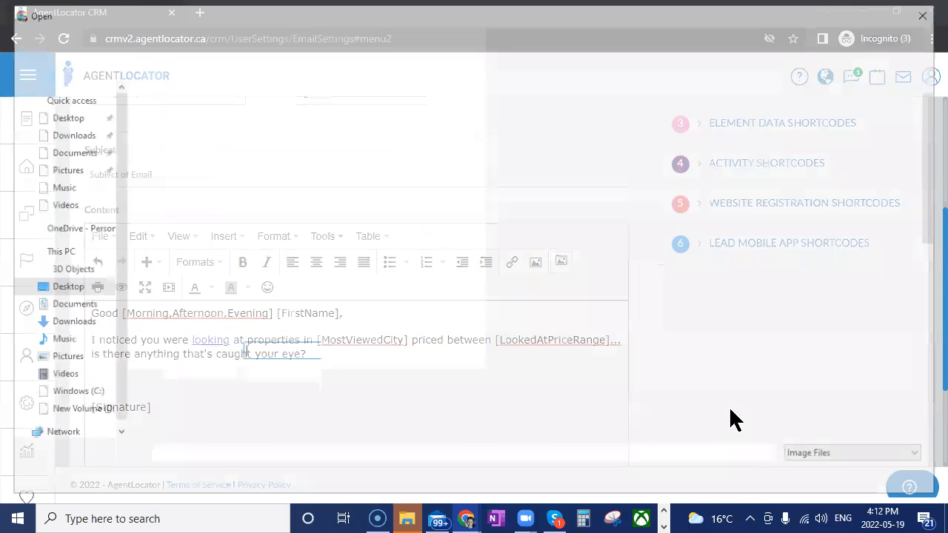
{"action": "key", "text": "Return"}
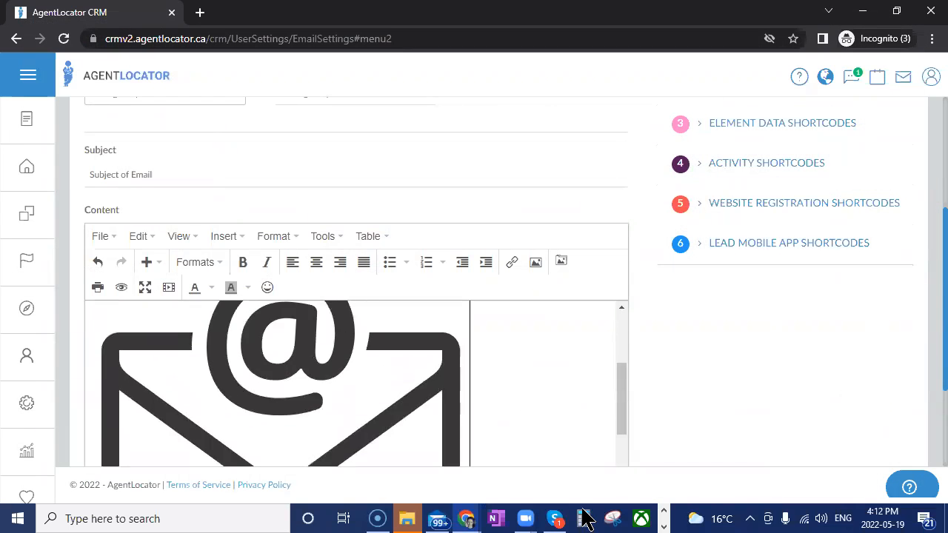
Shrink the inserted envelope image proportionally to about half its inserted width
{"action": "left_click", "coordinate": [433, 394]}
{"action": "scroll", "coordinate": [522, 390], "scroll_direction": "up", "scroll_amount": 3}
{"action": "left_click_drag", "start_coordinate": [472, 374], "coordinate": [282, 458]}
{"action": "scroll", "coordinate": [503, 390], "scroll_direction": "down", "scroll_amount": 2}
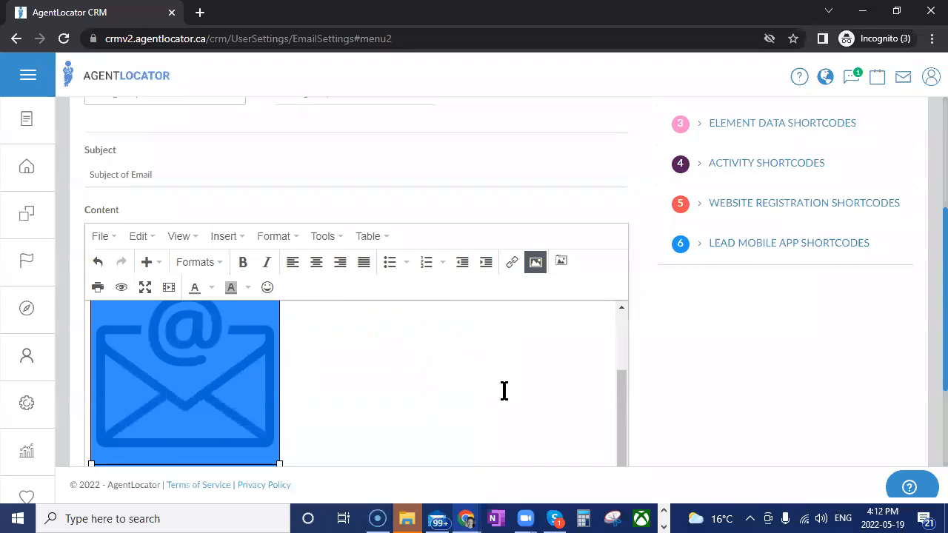
{"action": "left_click", "coordinate": [536, 263]}
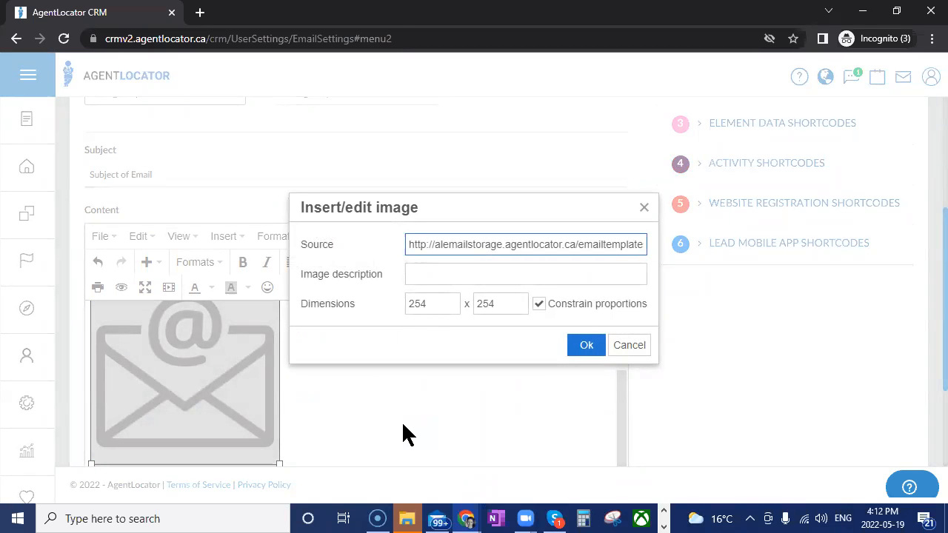
{"action": "left_click", "coordinate": [644, 210]}
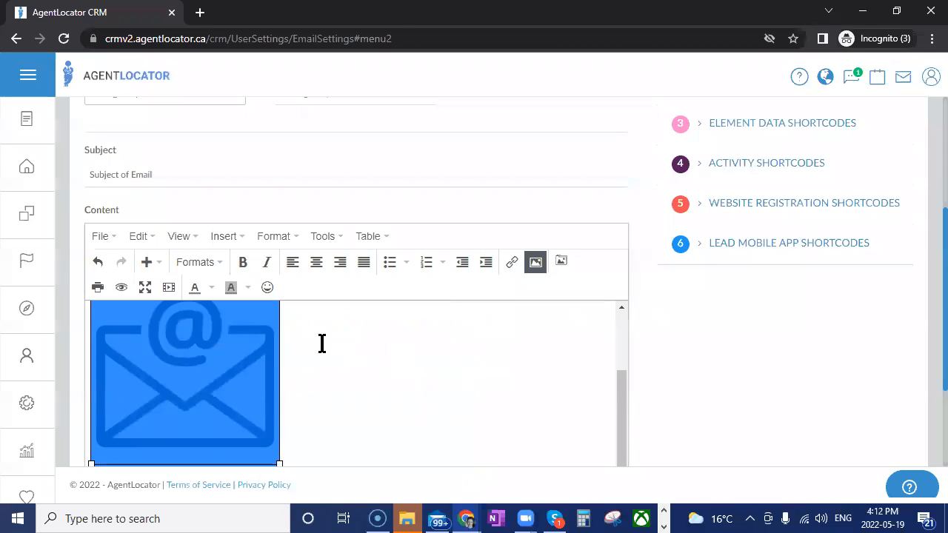
{"action": "left_click", "coordinate": [511, 263]}
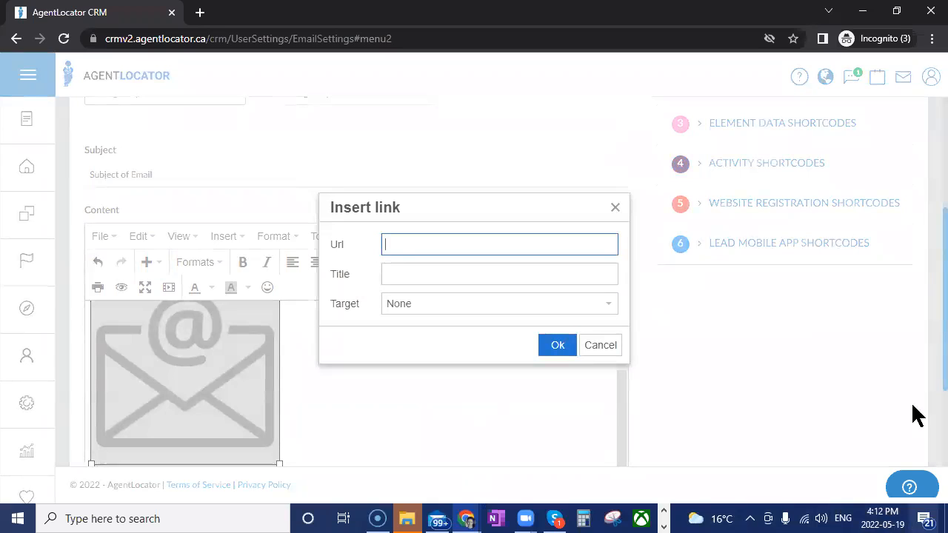
{"action": "type", "text": "ww"}
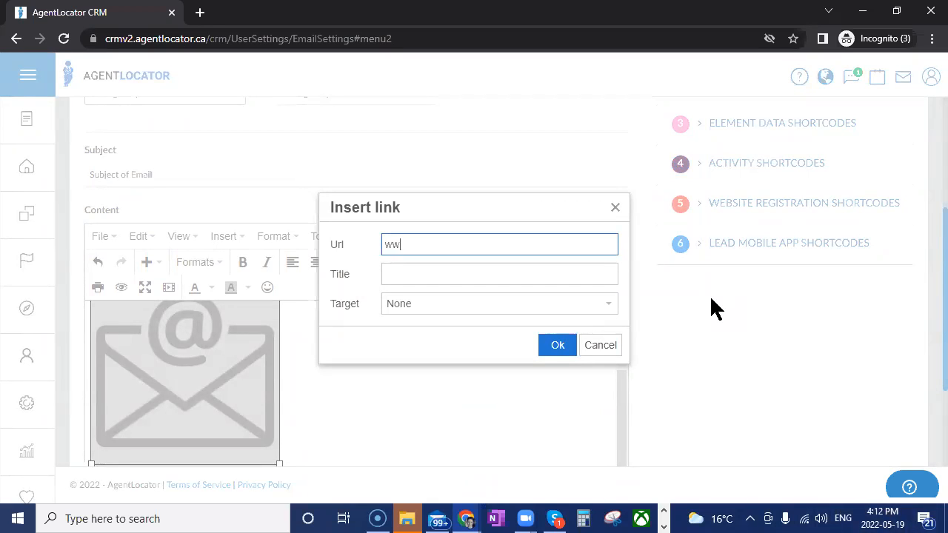
{"action": "type", "text": "w.facebook"}
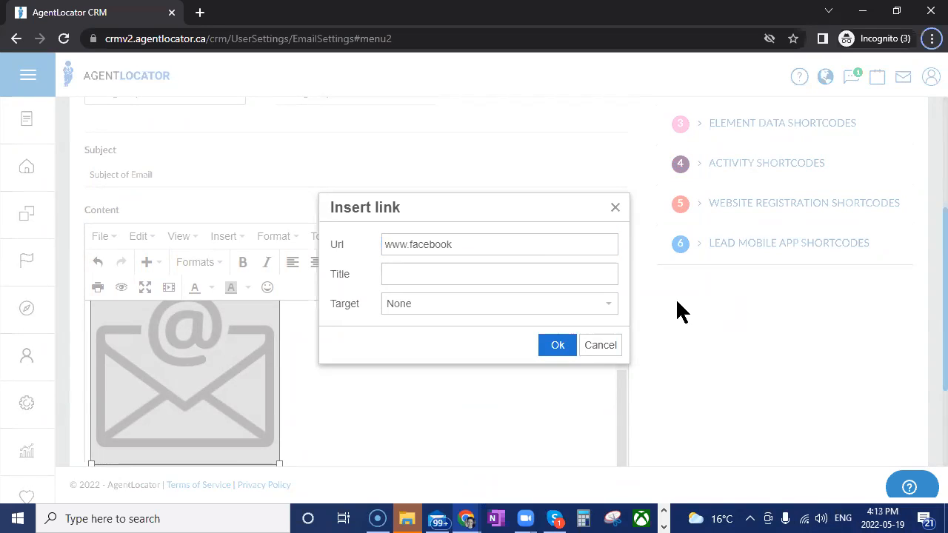
{"action": "left_click", "coordinate": [543, 247]}
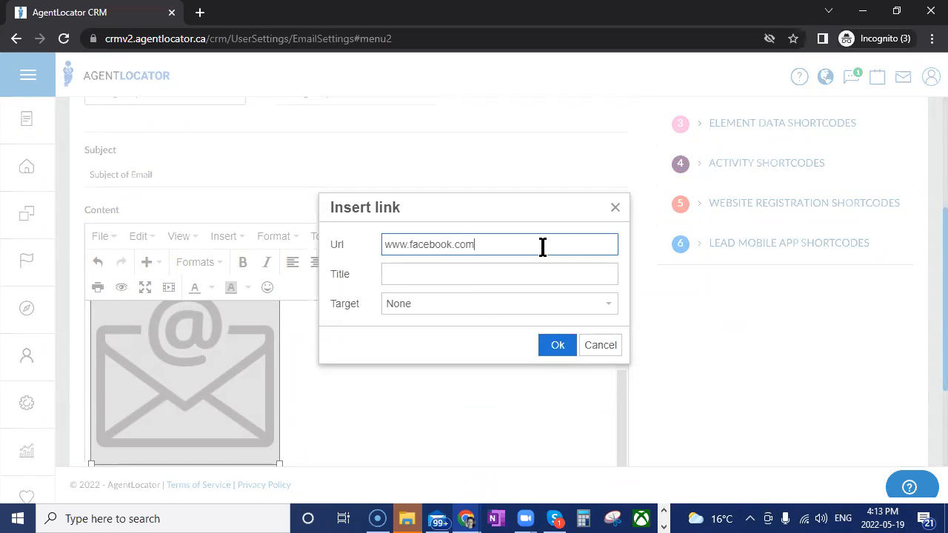
{"action": "left_click", "coordinate": [472, 307]}
{"action": "left_click", "coordinate": [543, 348]}
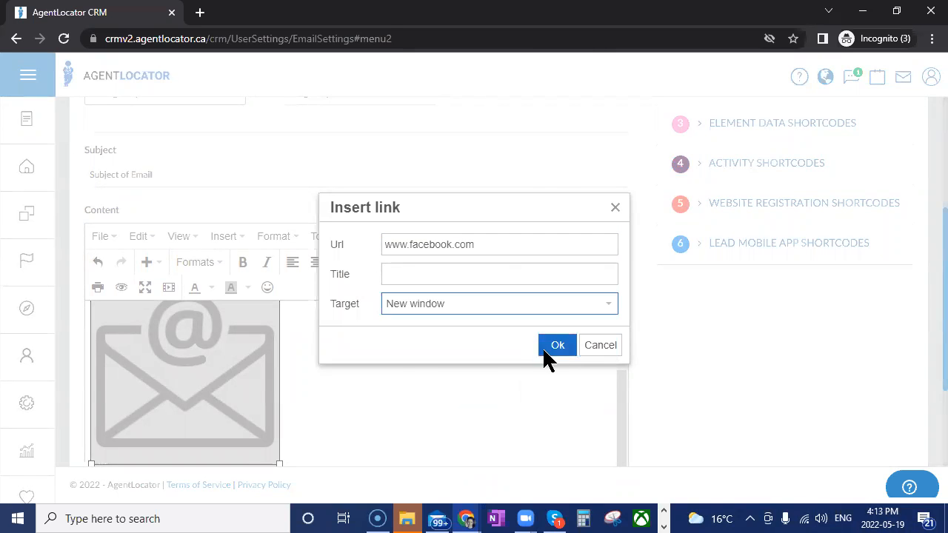
{"action": "left_click", "coordinate": [545, 349]}
{"action": "left_click", "coordinate": [602, 299]}
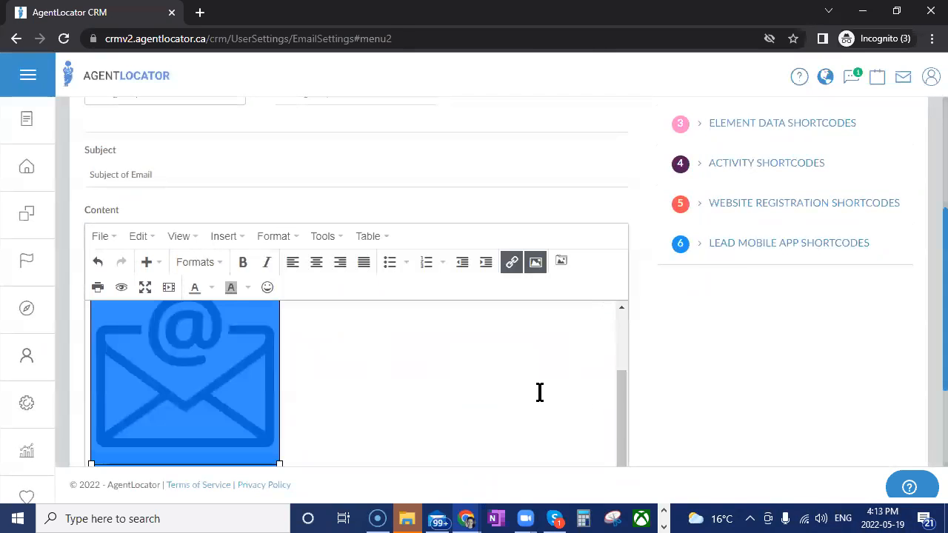
{"action": "scroll", "coordinate": [540, 393], "scroll_direction": "up", "scroll_amount": 2}
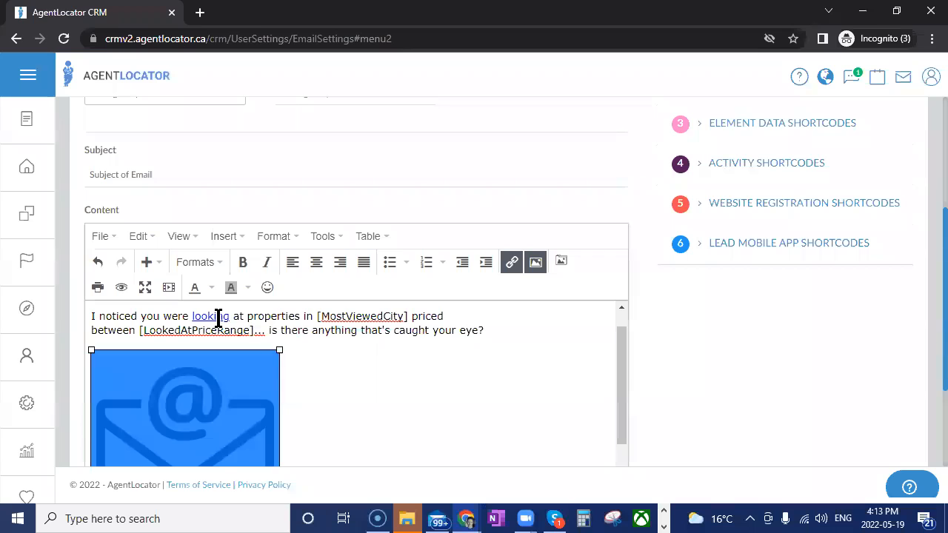
Insert the waving AgentLocator GIF with the play button from the Desktop directly after the envelope image
{"action": "left_click", "coordinate": [348, 383]}
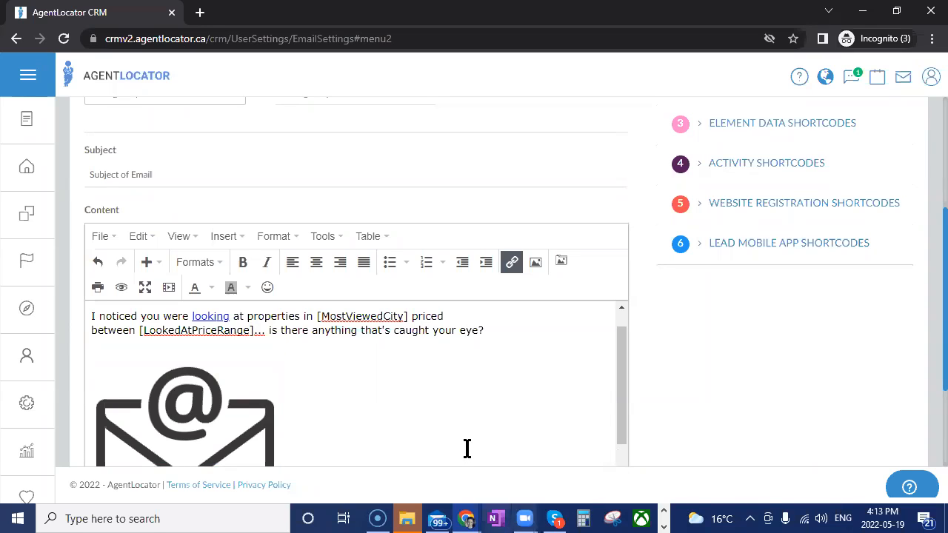
{"action": "left_click", "coordinate": [561, 261]}
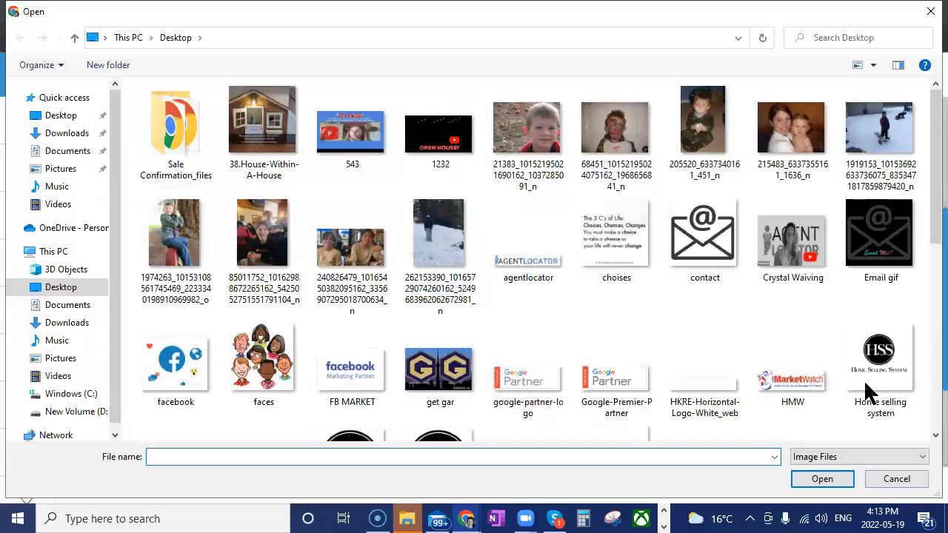
{"action": "left_click", "coordinate": [793, 237]}
{"action": "left_click", "coordinate": [822, 480]}
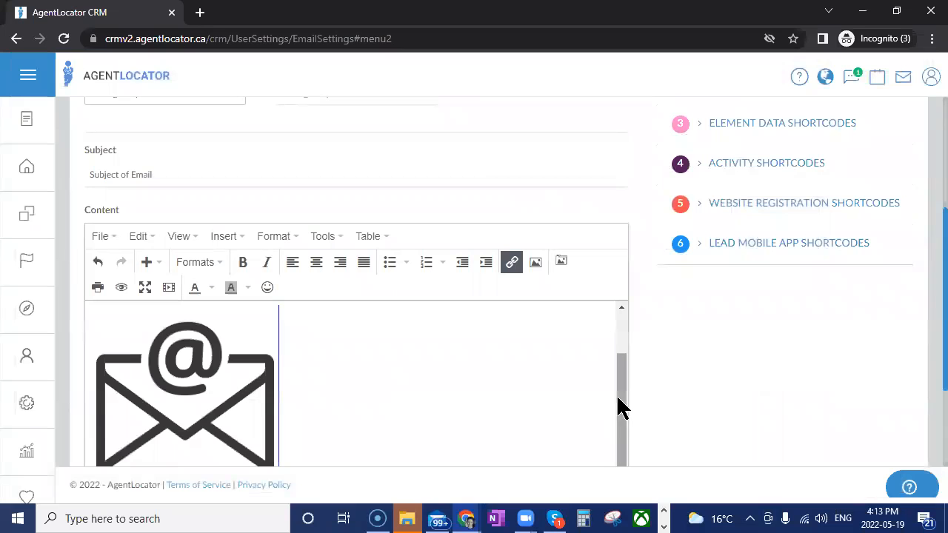
Shrink the inserted AgentLocator GIF proportionally to about 321 × 241
{"action": "scroll", "coordinate": [614, 384], "scroll_direction": "down", "scroll_amount": 1}
{"action": "scroll", "coordinate": [589, 387], "scroll_direction": "down", "scroll_amount": 5}
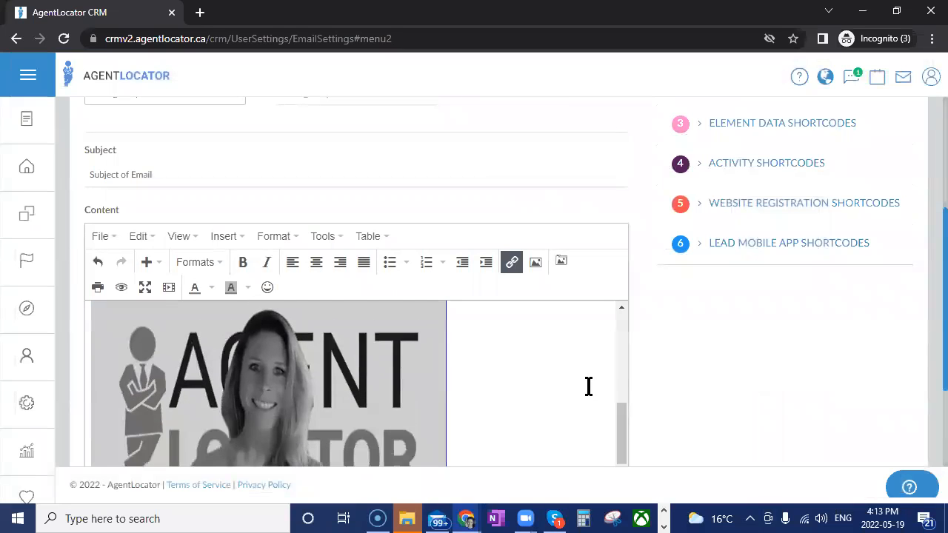
{"action": "left_click", "coordinate": [307, 364]}
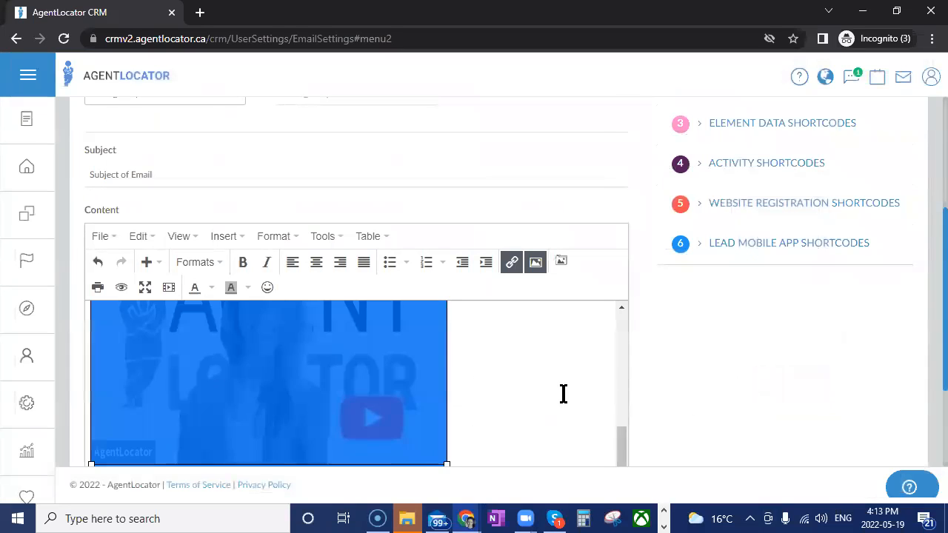
{"action": "scroll", "coordinate": [518, 378], "scroll_direction": "up", "scroll_amount": 2}
{"action": "left_click_drag", "start_coordinate": [450, 348], "coordinate": [339, 387]}
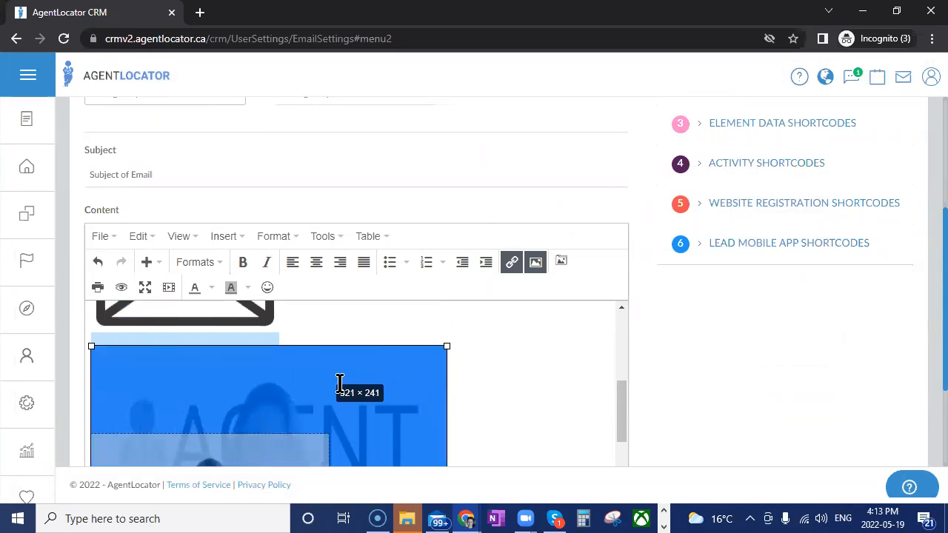
{"action": "left_click", "coordinate": [548, 402]}
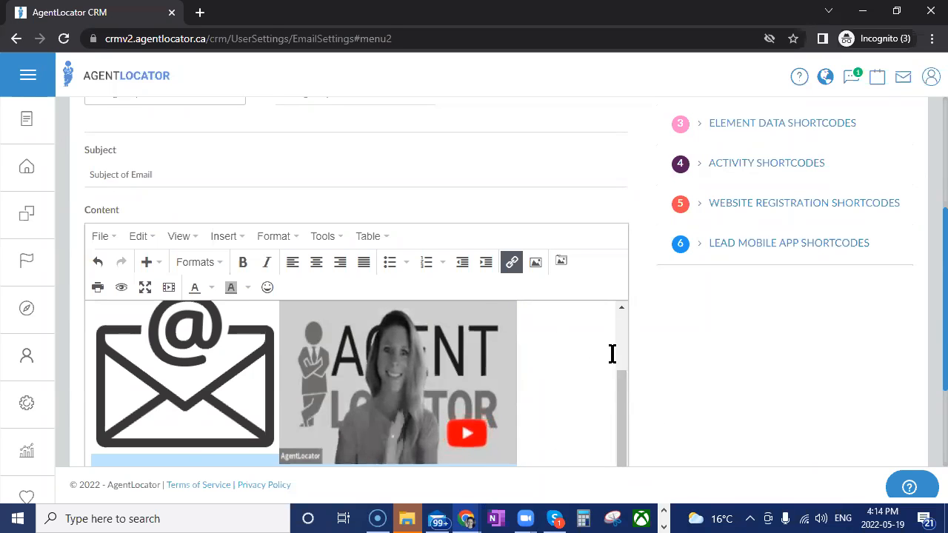
Save the new e-mail template
{"action": "scroll", "coordinate": [654, 333], "scroll_direction": "down", "scroll_amount": 1}
{"action": "scroll", "coordinate": [654, 334], "scroll_direction": "up", "scroll_amount": 1}
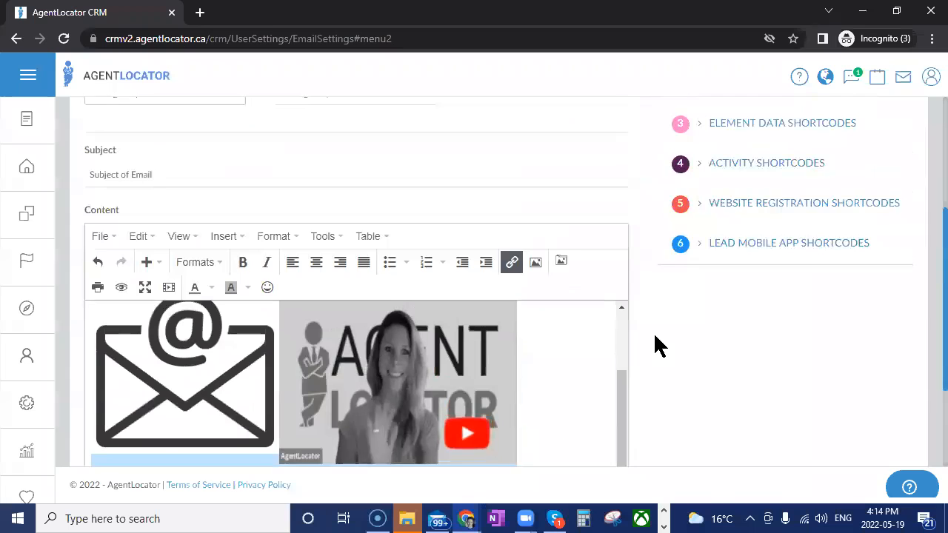
{"action": "scroll", "coordinate": [655, 345], "scroll_direction": "down", "scroll_amount": 2}
{"action": "left_click", "coordinate": [531, 416]}
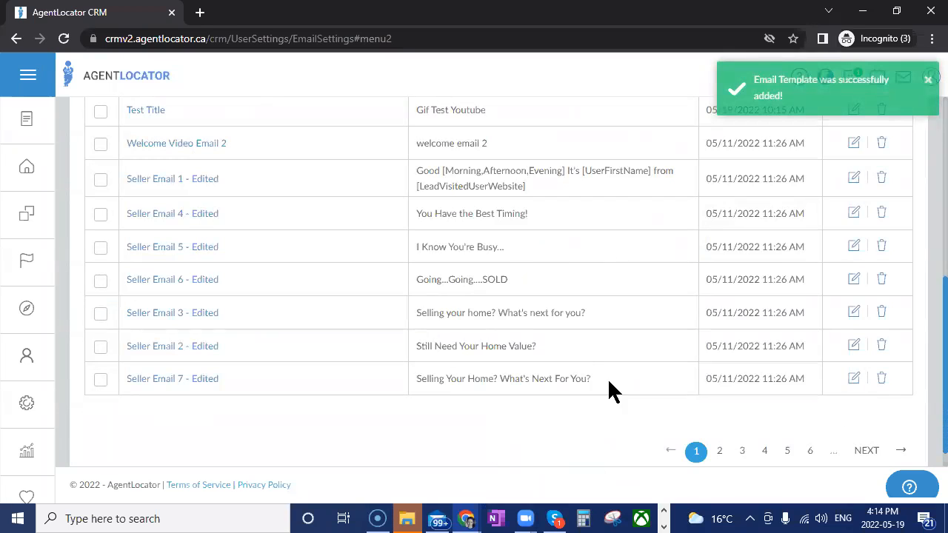
{"action": "scroll", "coordinate": [580, 364], "scroll_direction": "up", "scroll_amount": 4}
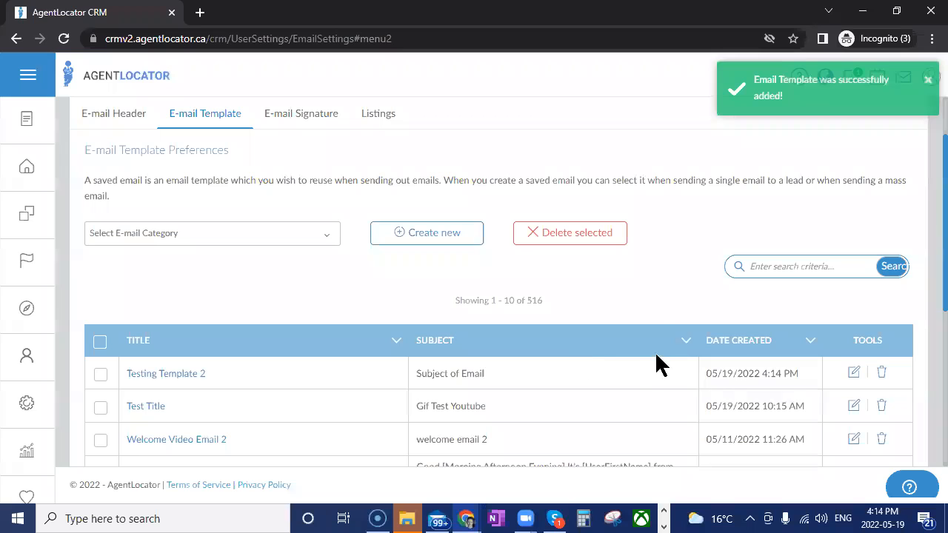
{"action": "scroll", "coordinate": [662, 339], "scroll_direction": "up", "scroll_amount": 1}
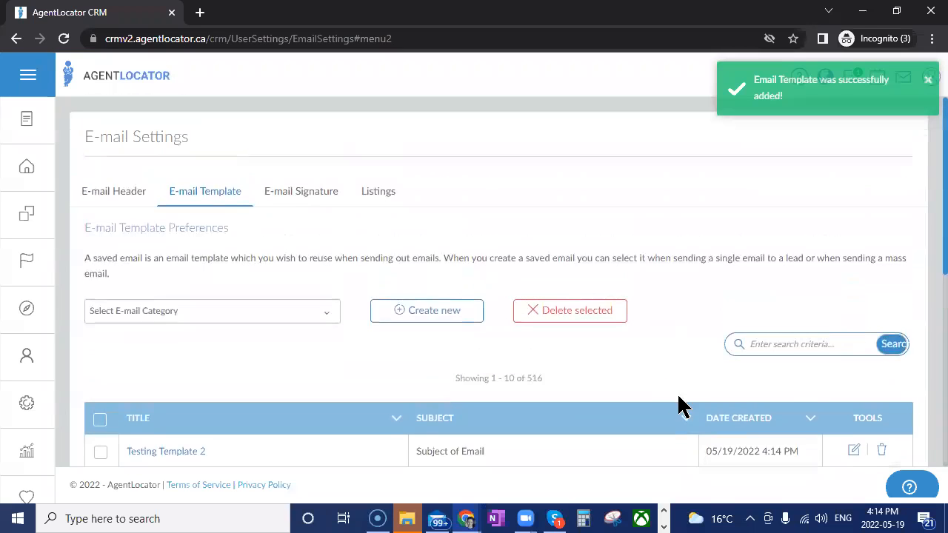
{"action": "left_click", "coordinate": [750, 80]}
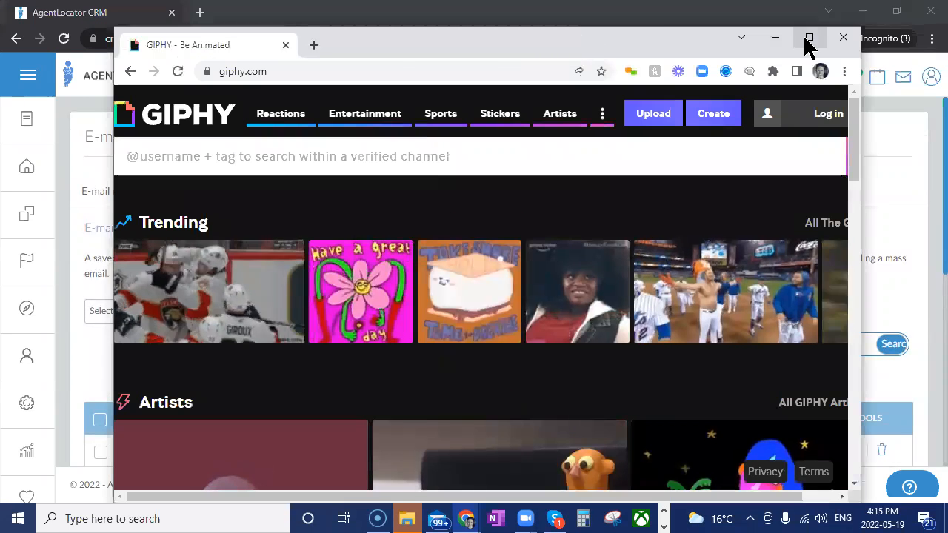
Maximize the GIPHY browser window and log in to reach the account's own GIF channel
{"action": "left_click", "coordinate": [806, 37]}
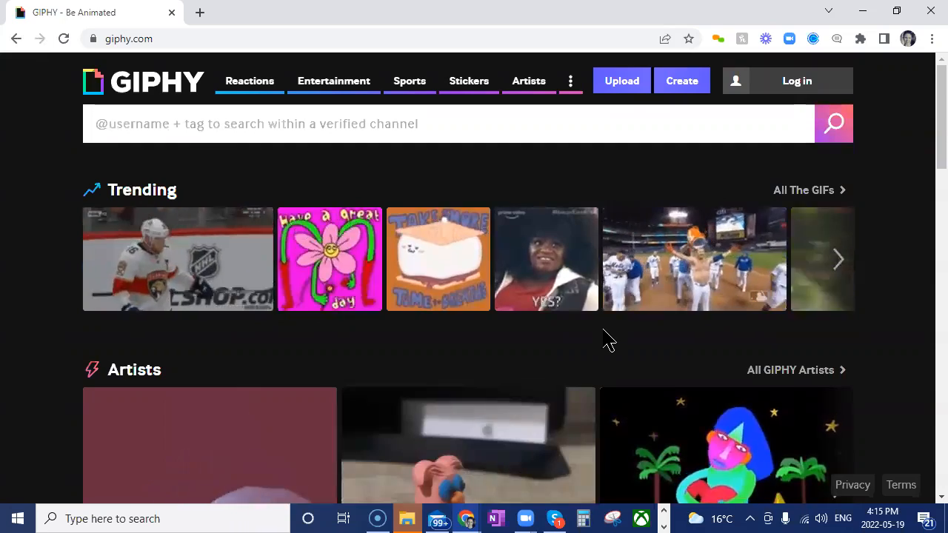
{"action": "scroll", "coordinate": [604, 340], "scroll_direction": "down", "scroll_amount": 2}
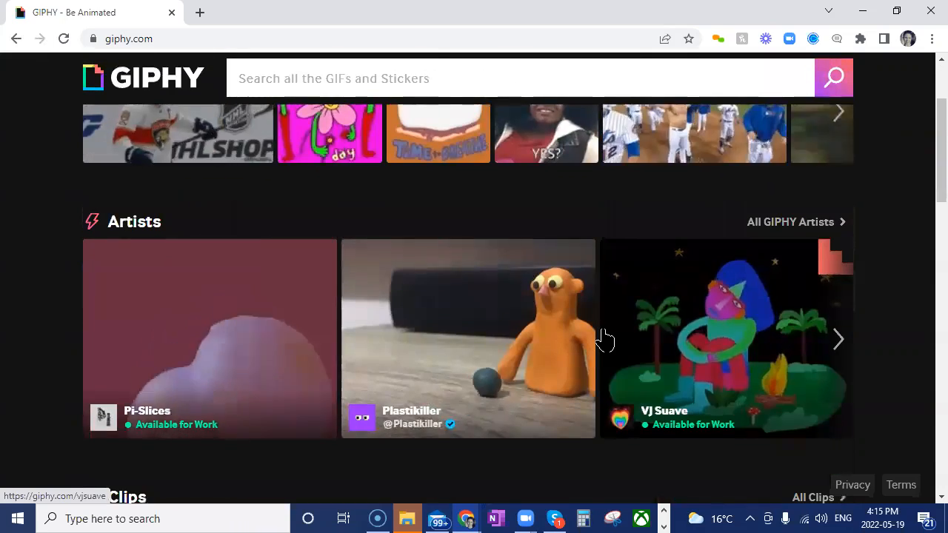
{"action": "scroll", "coordinate": [604, 340], "scroll_direction": "up", "scroll_amount": 2}
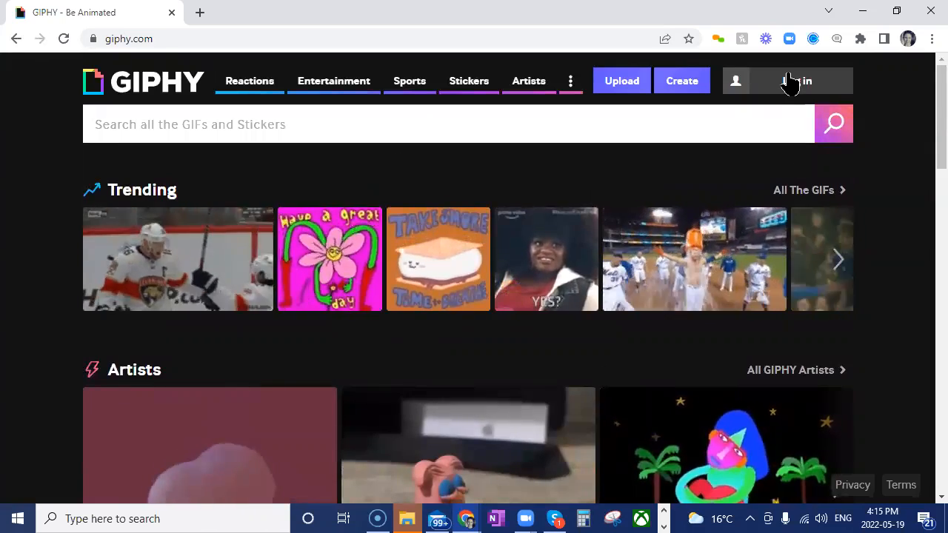
{"action": "left_click", "coordinate": [789, 83]}
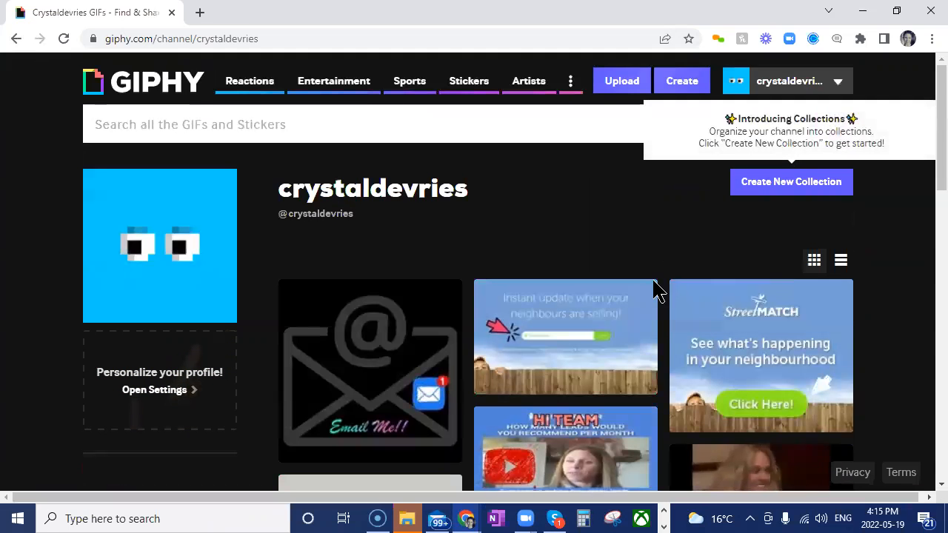
Look through the GIFs published in the account's GIPHY channel for examples usable in e-mails
{"action": "scroll", "coordinate": [631, 200], "scroll_direction": "down", "scroll_amount": 2}
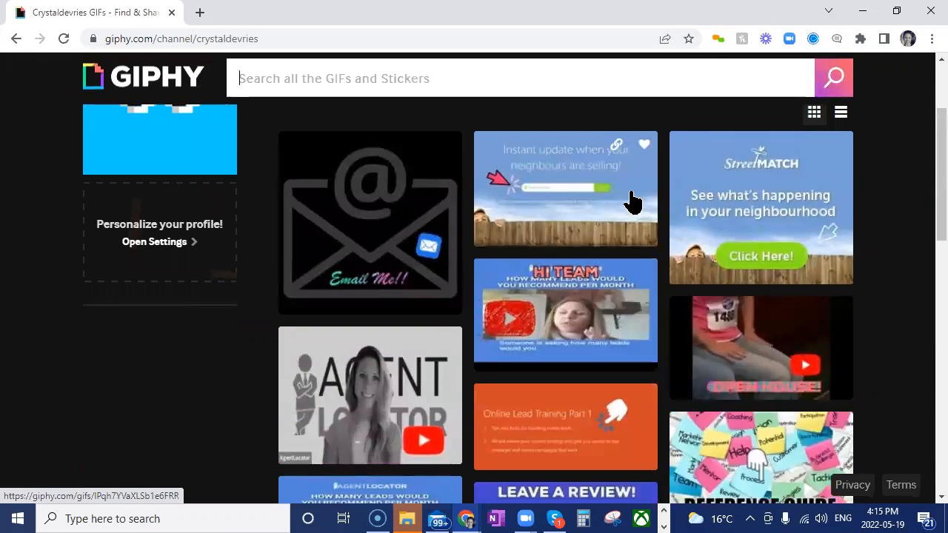
{"action": "scroll", "coordinate": [630, 201], "scroll_direction": "down", "scroll_amount": 4}
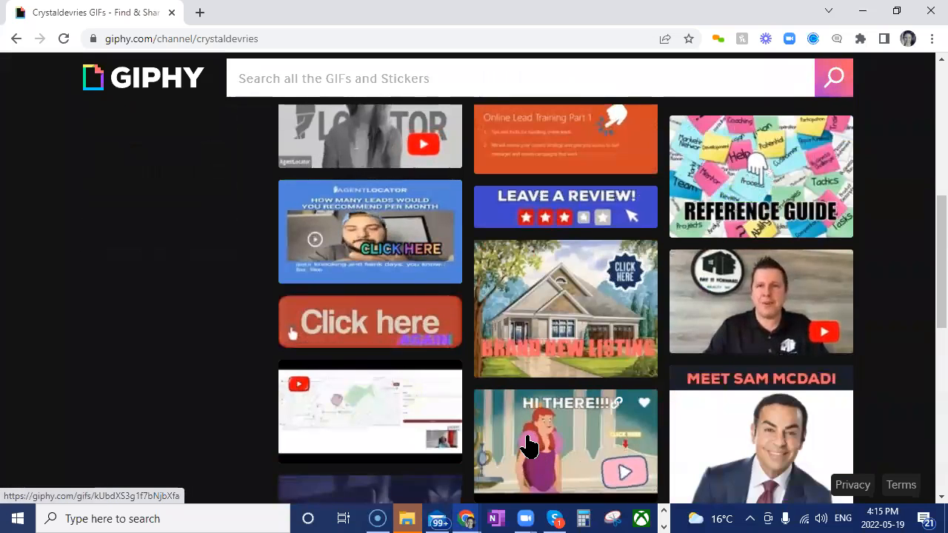
{"action": "scroll", "coordinate": [527, 444], "scroll_direction": "down", "scroll_amount": 6}
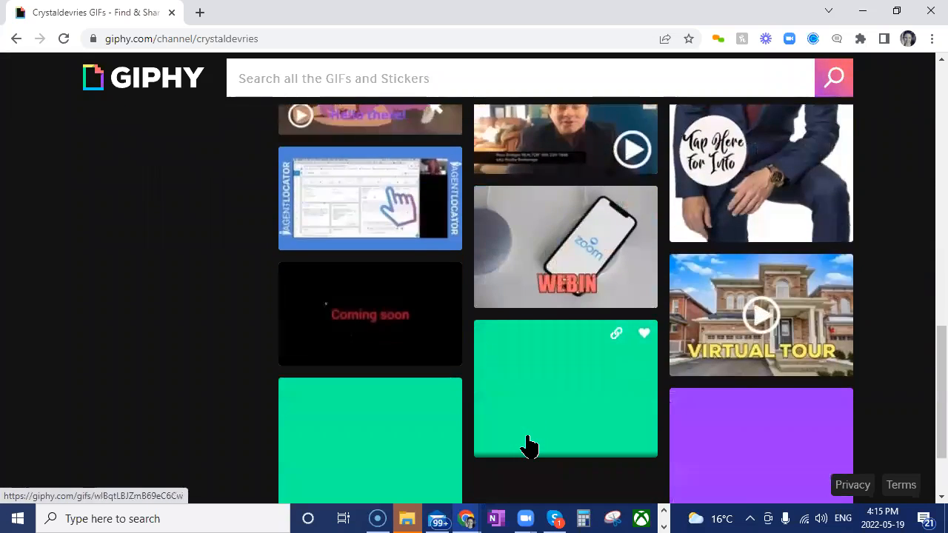
{"action": "scroll", "coordinate": [528, 444], "scroll_direction": "down", "scroll_amount": 2}
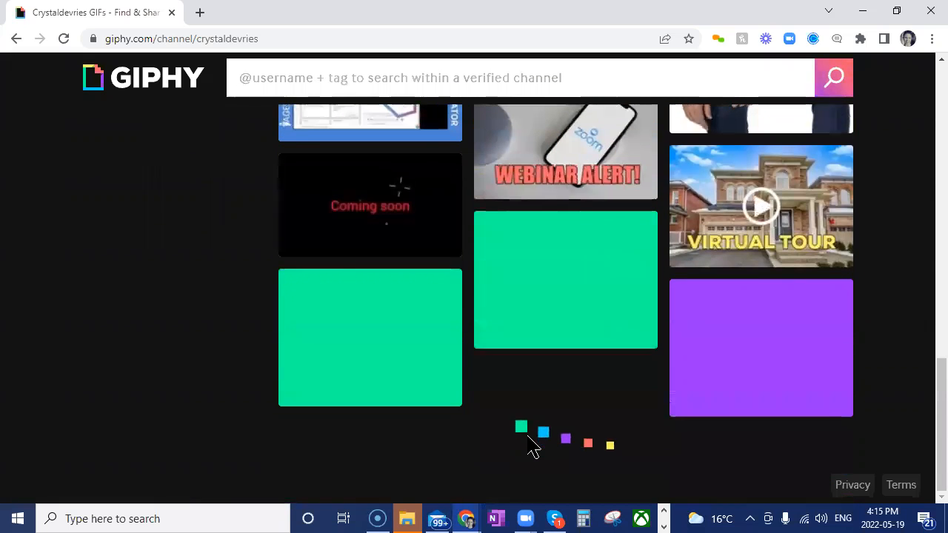
{"action": "scroll", "coordinate": [527, 444], "scroll_direction": "down", "scroll_amount": 7}
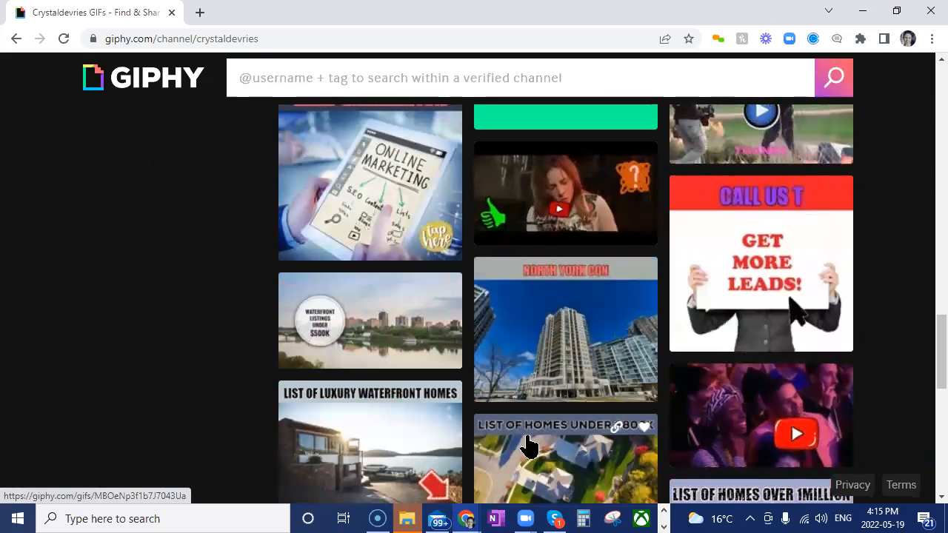
{"action": "scroll", "coordinate": [711, 458], "scroll_direction": "up", "scroll_amount": 15}
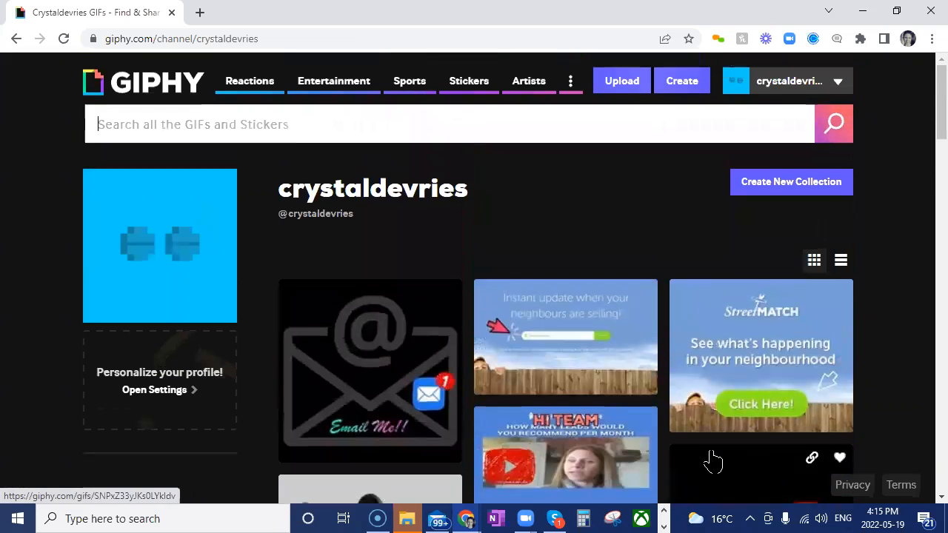
Start a new GIF in GIPHY Create from the FB MARKET image on the Desktop
{"action": "left_click", "coordinate": [689, 86]}
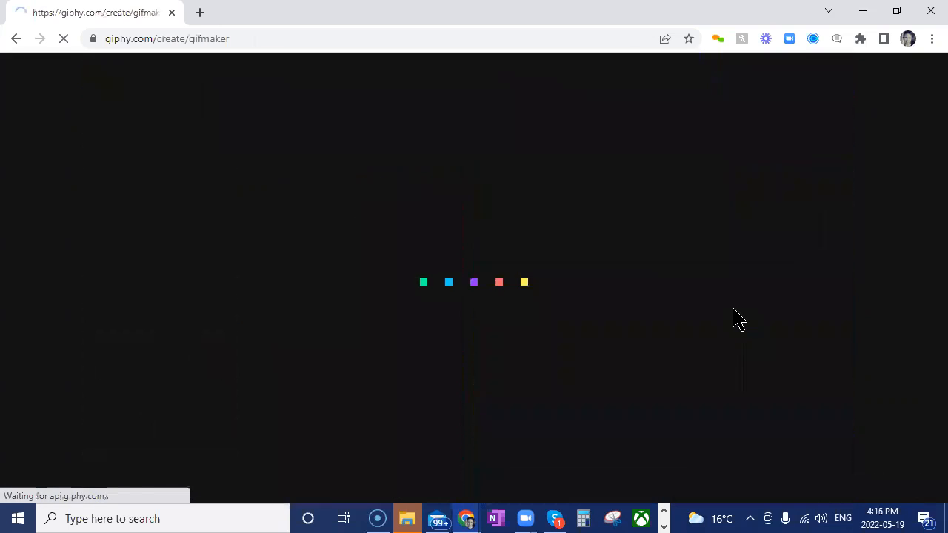
{"action": "scroll", "coordinate": [714, 349], "scroll_direction": "down", "scroll_amount": 2}
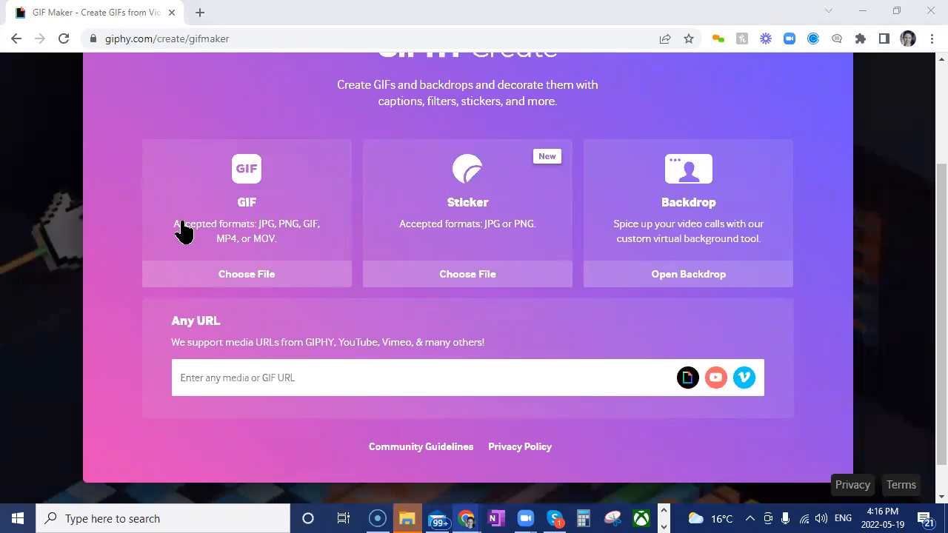
{"action": "left_click", "coordinate": [254, 178]}
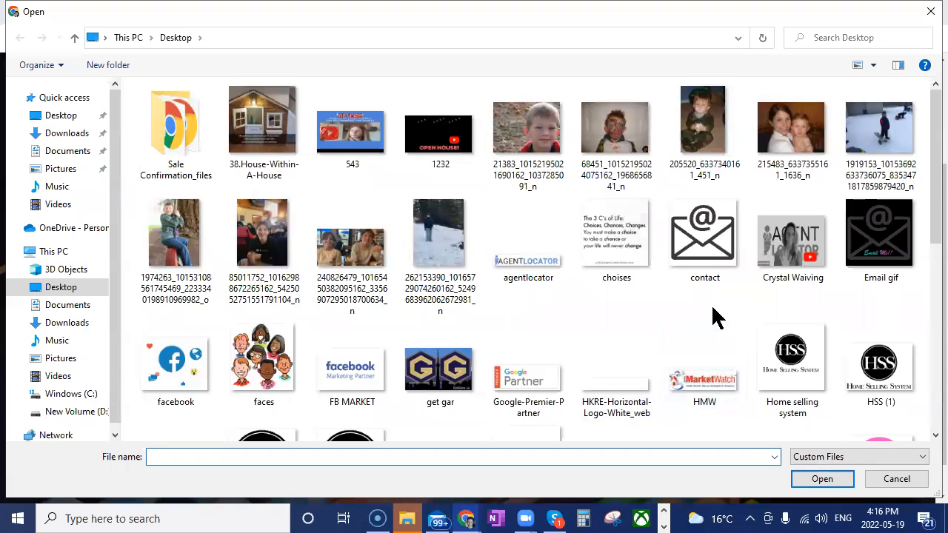
{"action": "scroll", "coordinate": [716, 317], "scroll_direction": "down", "scroll_amount": 5}
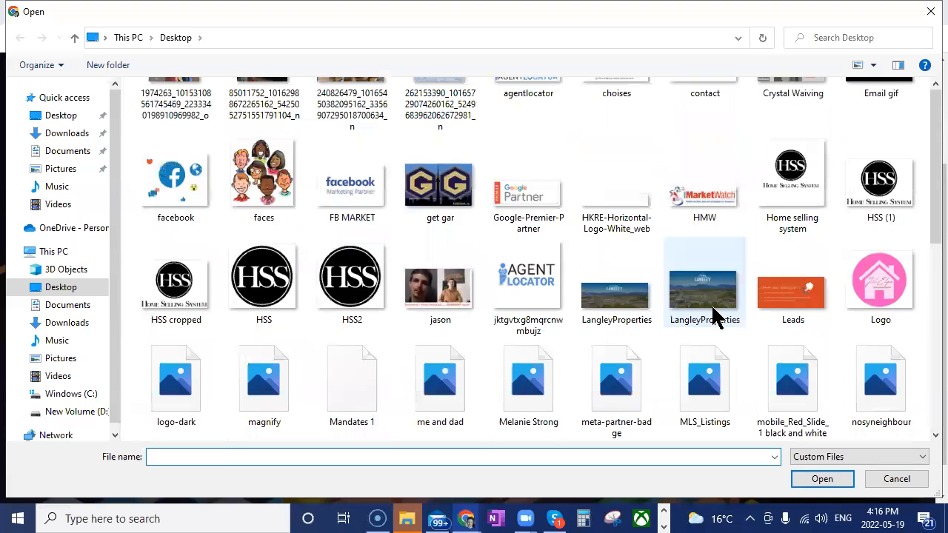
{"action": "scroll", "coordinate": [716, 317], "scroll_direction": "up", "scroll_amount": 3}
{"action": "scroll", "coordinate": [716, 317], "scroll_direction": "up", "scroll_amount": 5}
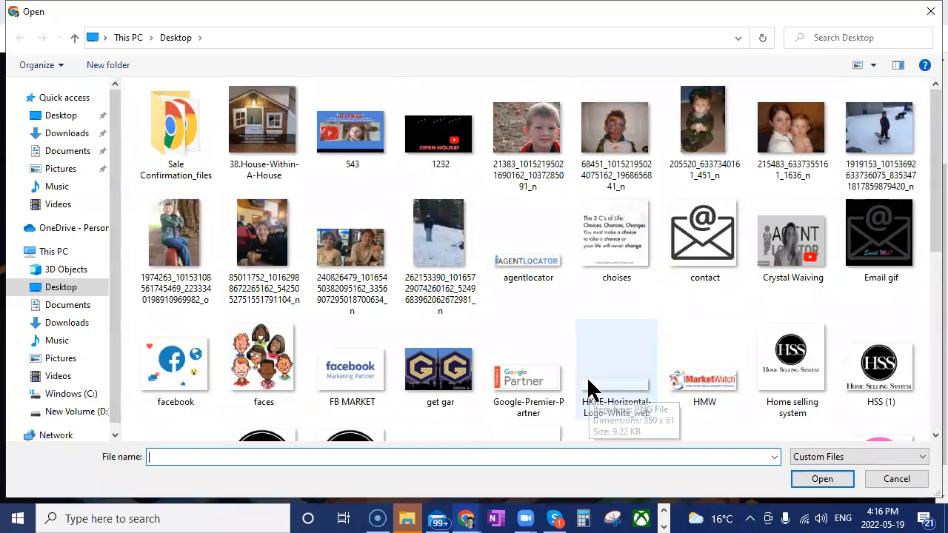
{"action": "left_click", "coordinate": [359, 378]}
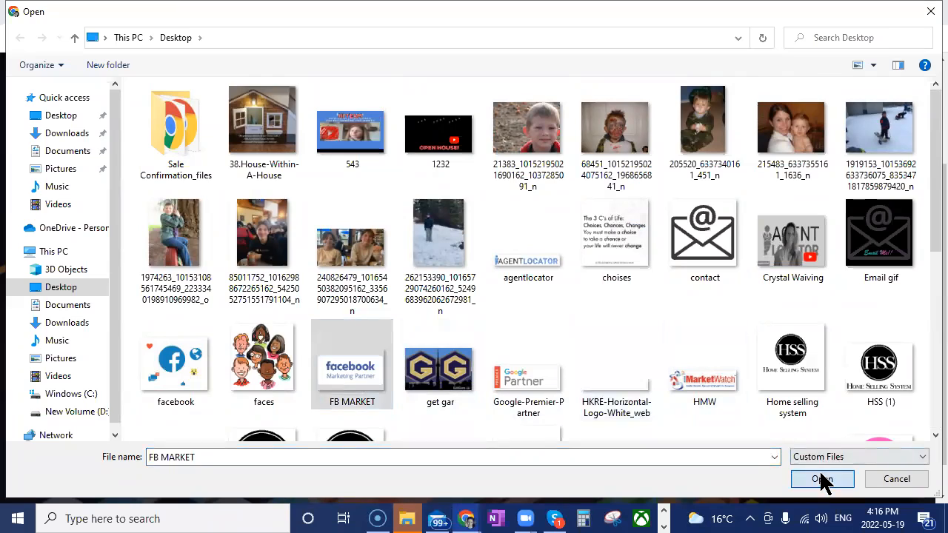
{"action": "left_click", "coordinate": [822, 478]}
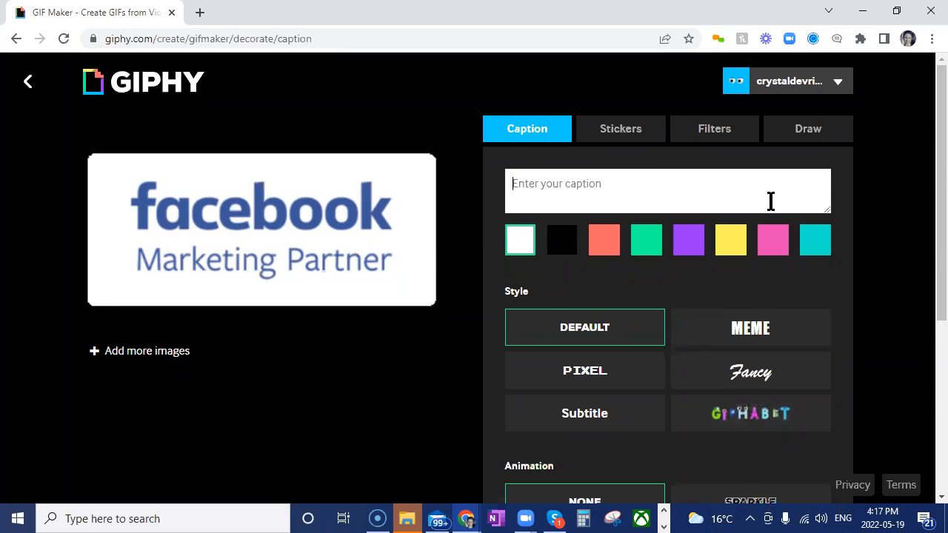
Add the caption "We Love Facebook!" in coral red and place it along the image's lower edge
{"action": "type", "text": "We Love Facebook!"}
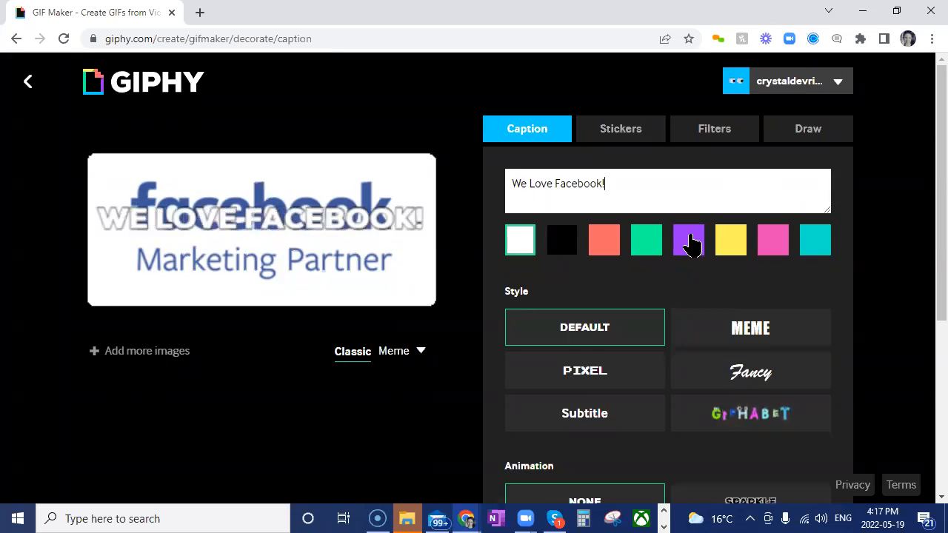
{"action": "left_click", "coordinate": [614, 248]}
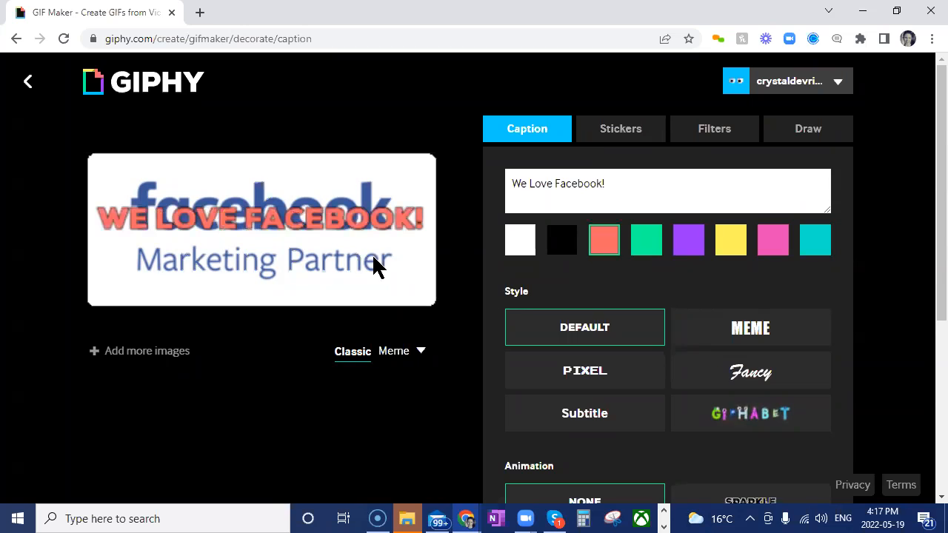
{"action": "left_click_drag", "start_coordinate": [289, 218], "coordinate": [295, 309]}
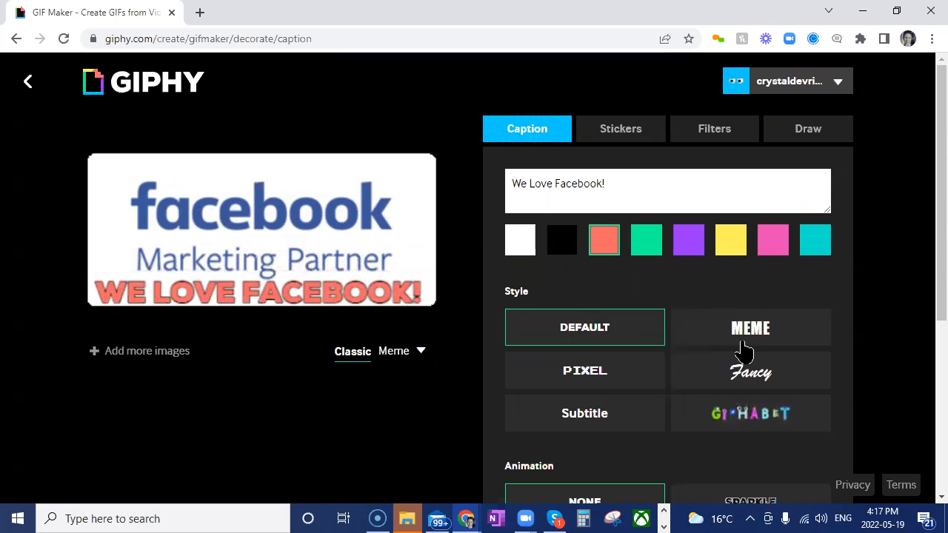
Try the Subtitle, Fancy, Meme and Giphabet caption styles and return to the Default style
{"action": "left_click", "coordinate": [577, 415]}
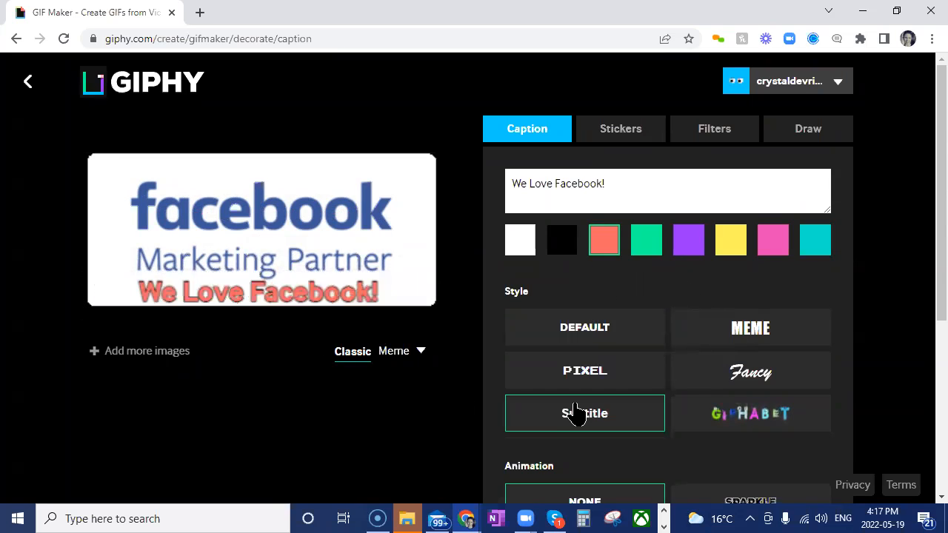
{"action": "left_click", "coordinate": [737, 370]}
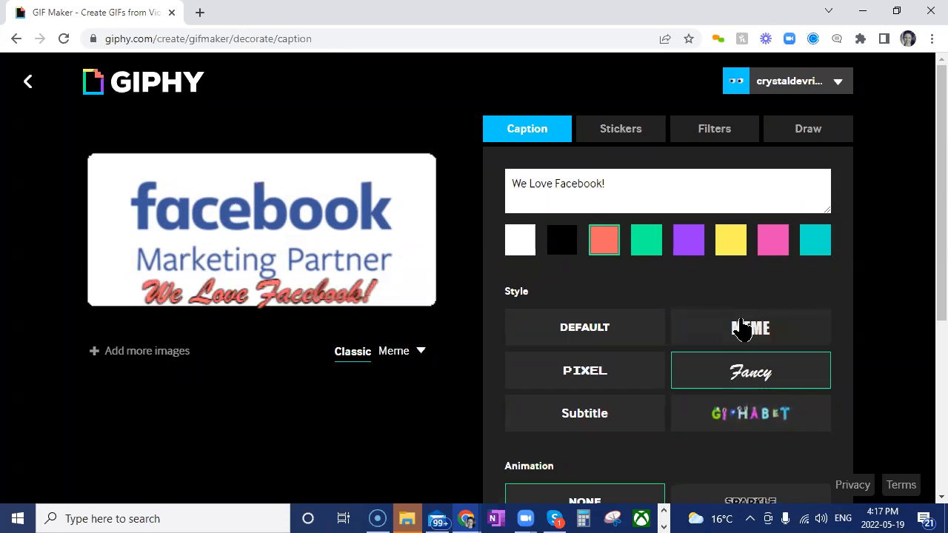
{"action": "left_click", "coordinate": [741, 331]}
{"action": "left_click", "coordinate": [770, 427]}
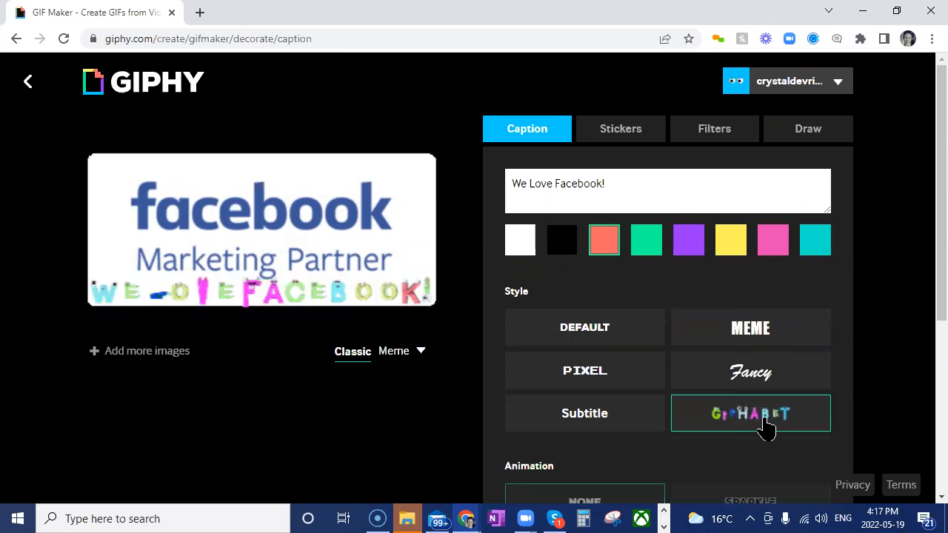
{"action": "left_click", "coordinate": [600, 340]}
Preview the Typing animation on the caption and apply the Glitch animation instead
{"action": "scroll", "coordinate": [815, 371], "scroll_direction": "down", "scroll_amount": 3}
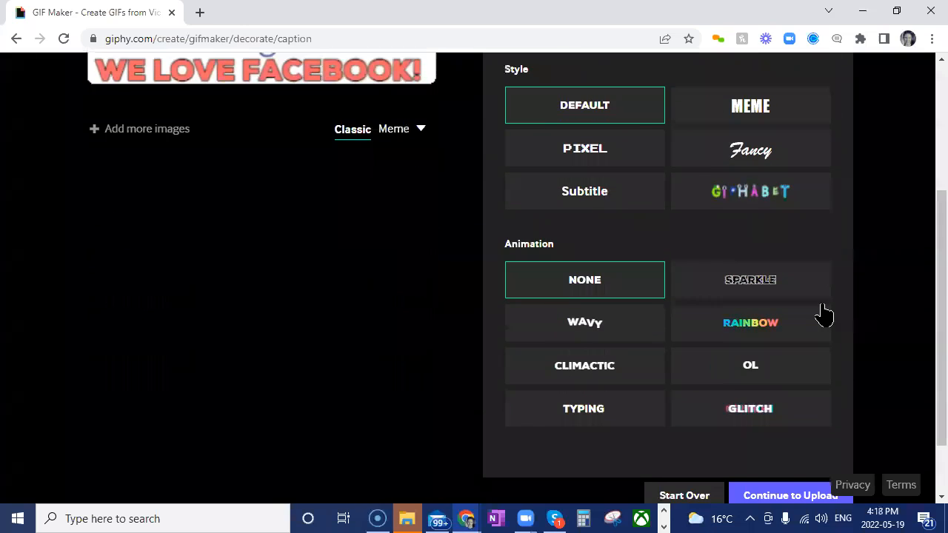
{"action": "left_click", "coordinate": [600, 414]}
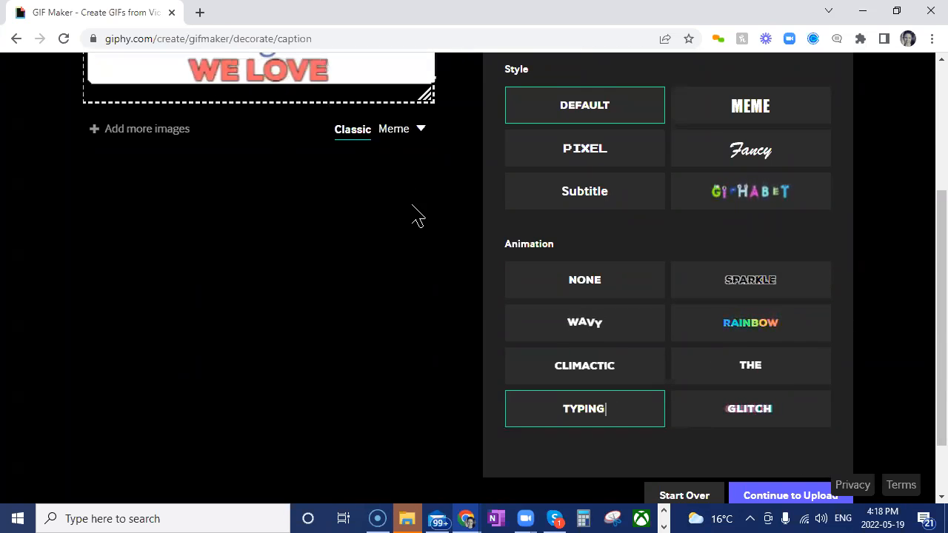
{"action": "scroll", "coordinate": [246, 165], "scroll_direction": "up", "scroll_amount": 1}
{"action": "left_click", "coordinate": [766, 492]}
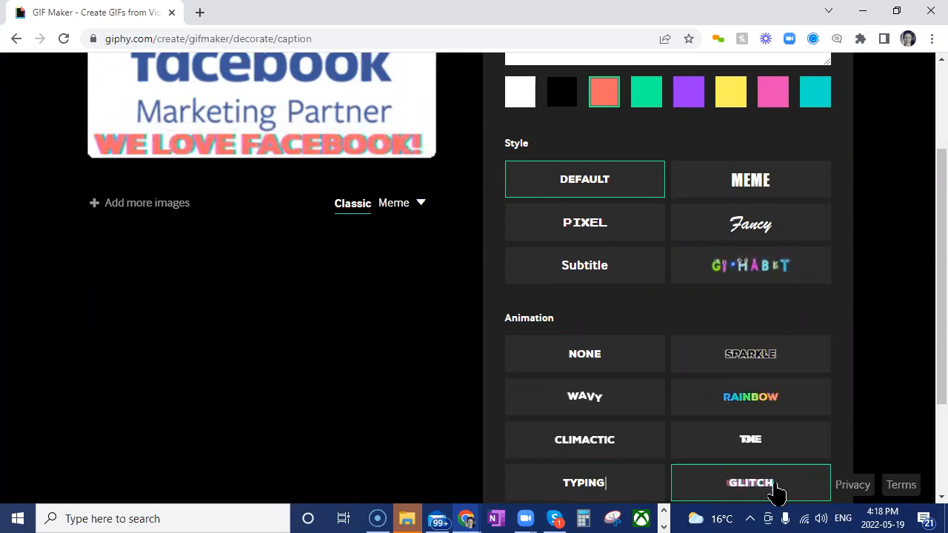
Try the Meme layout, switch back to Classic, and reposition the caption below the Marketing Partner text
{"action": "scroll", "coordinate": [483, 403], "scroll_direction": "up", "scroll_amount": 2}
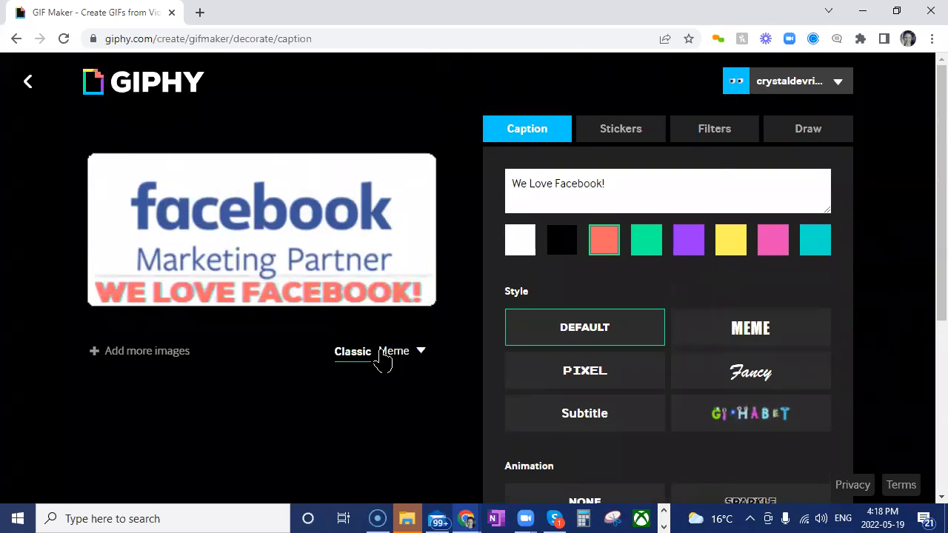
{"action": "left_click", "coordinate": [406, 357]}
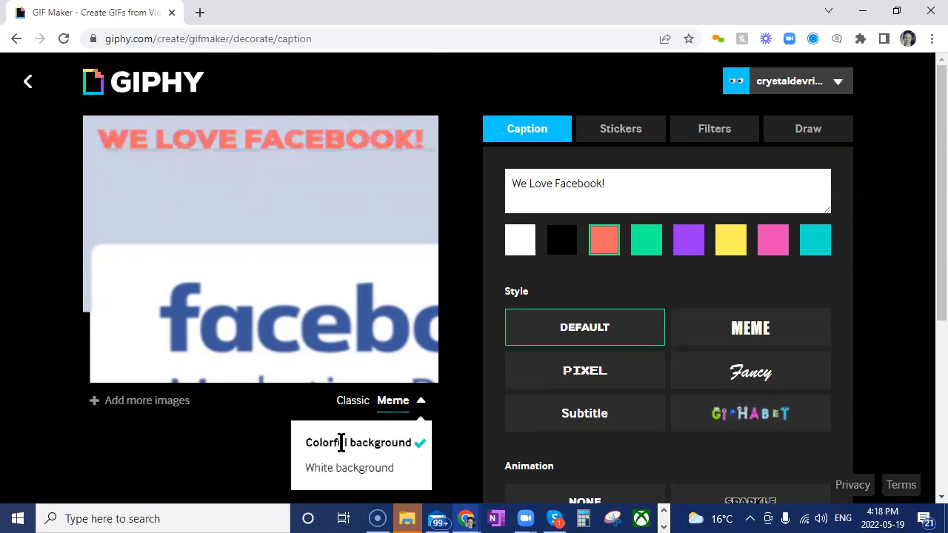
{"action": "left_click", "coordinate": [351, 401]}
{"action": "left_click_drag", "start_coordinate": [240, 219], "coordinate": [246, 318]}
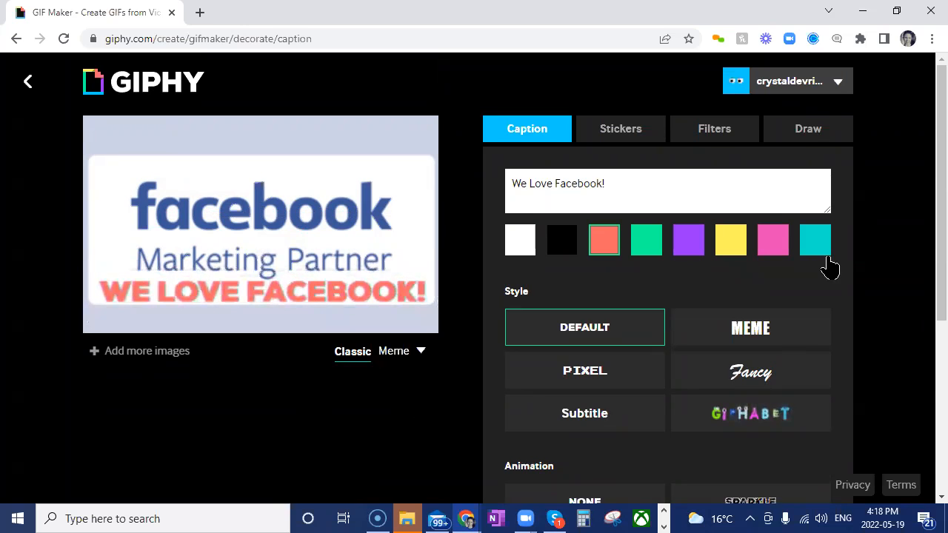
Search the sticker library for "click"
{"action": "left_click", "coordinate": [622, 137]}
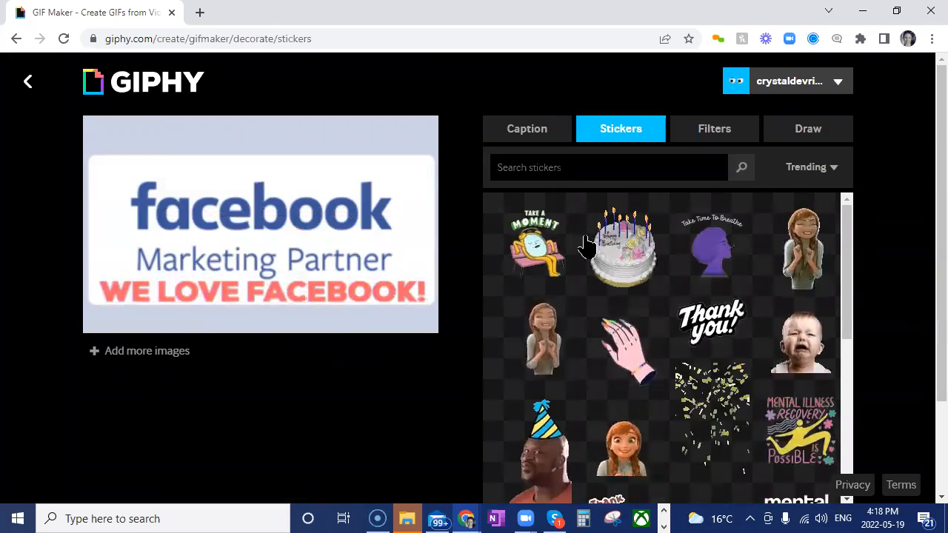
{"action": "left_click", "coordinate": [563, 164]}
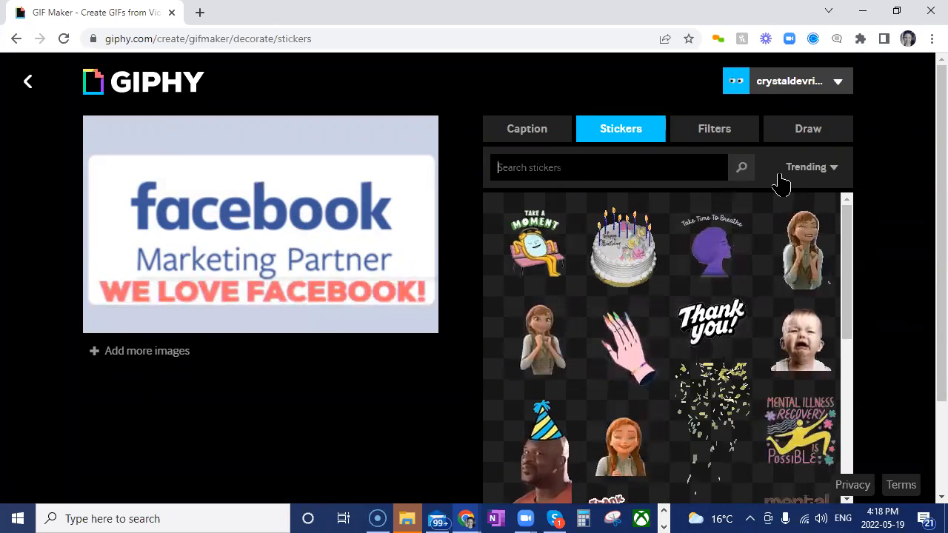
{"action": "type", "text": "click"}
{"action": "key", "text": "Return"}
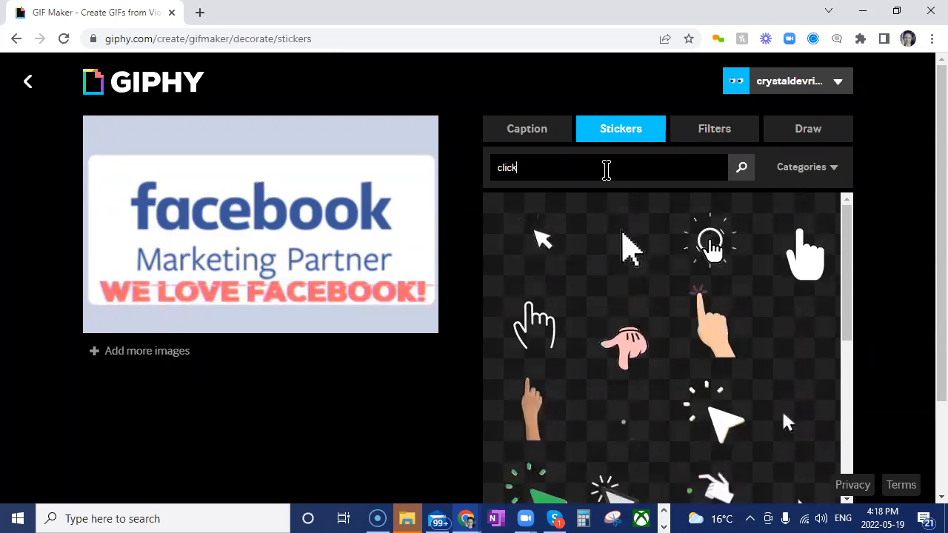
Search the stickers for "heart" and add the glossy solid red heart to the GIF
{"action": "double_click", "coordinate": [606, 170]}
{"action": "type", "text": "heart"}
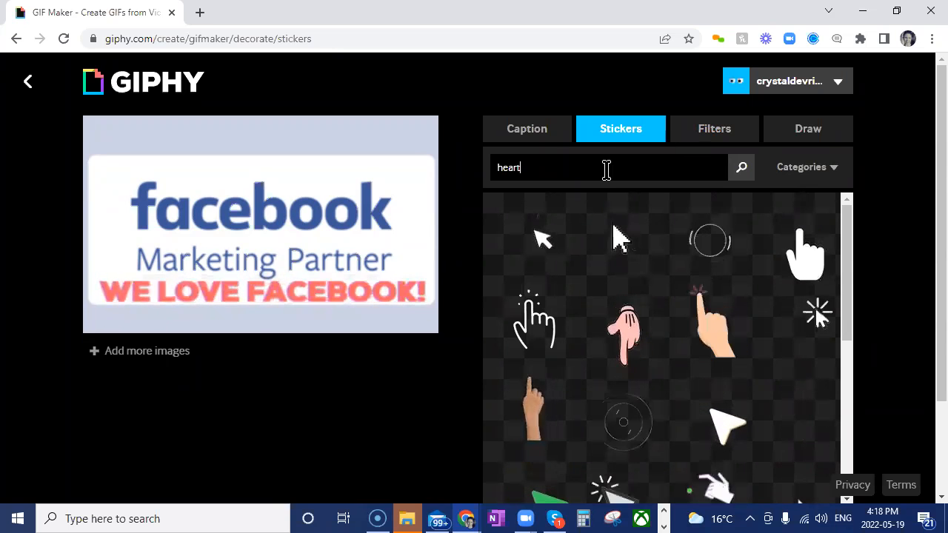
{"action": "key", "text": "Return"}
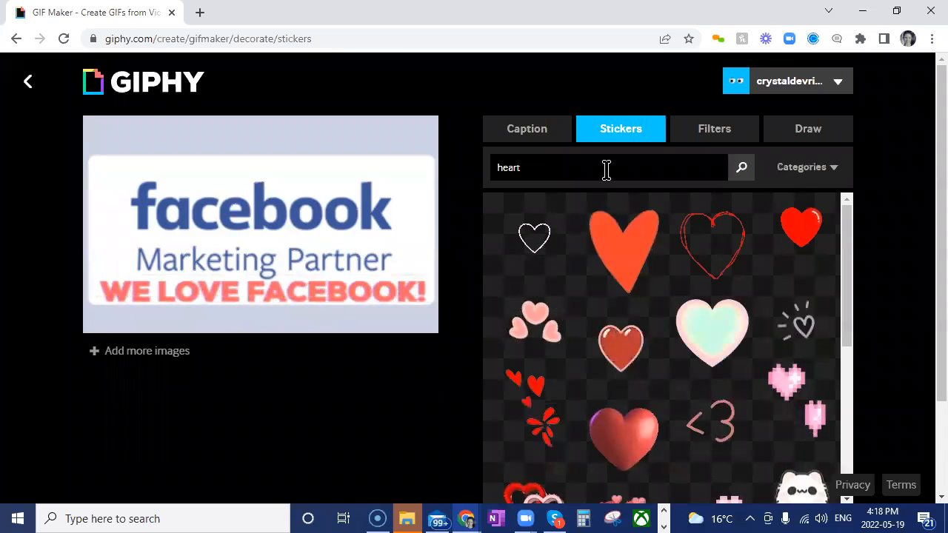
{"action": "left_click", "coordinate": [801, 235]}
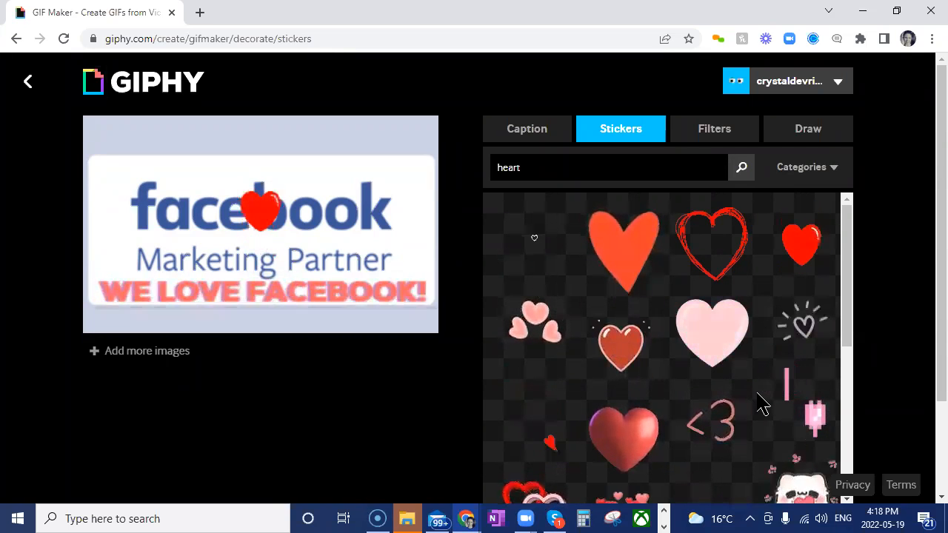
Move the heart sticker to the right of the Facebook logo text and shrink it slightly
{"action": "left_click", "coordinate": [259, 222]}
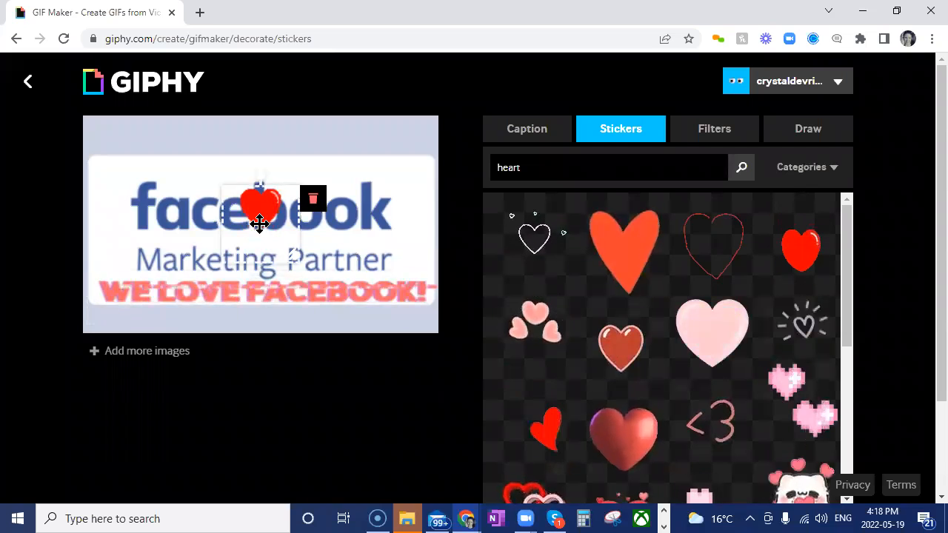
{"action": "left_click_drag", "start_coordinate": [260, 224], "coordinate": [324, 226]}
{"action": "left_click_drag", "start_coordinate": [385, 252], "coordinate": [410, 249]}
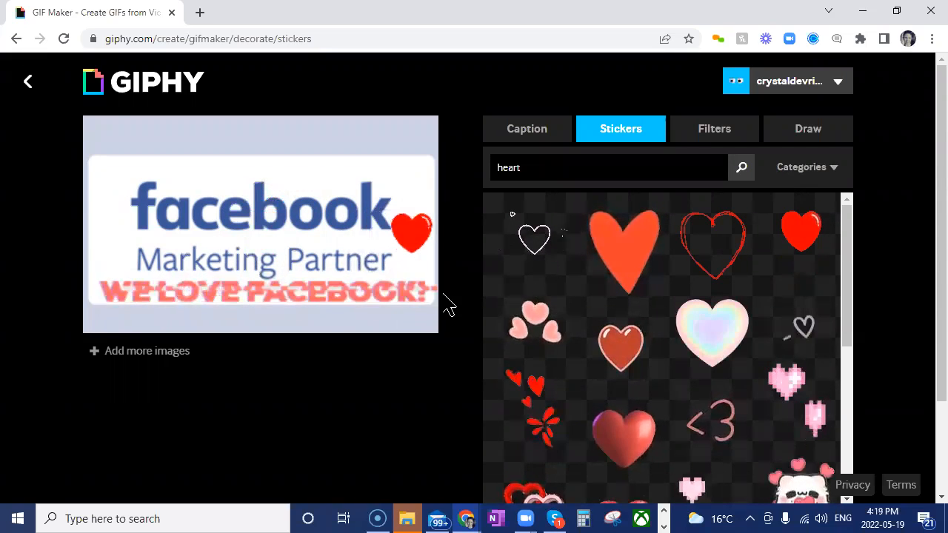
{"action": "left_click_drag", "start_coordinate": [430, 283], "coordinate": [417, 254]}
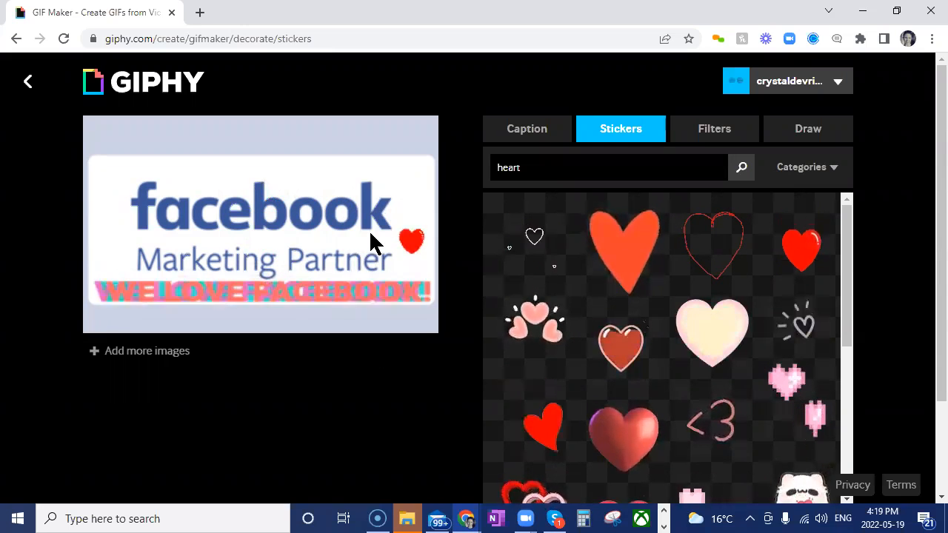
Upload the decorated GIF to GIPHY as public, leaving the source URL and tags empty
{"action": "scroll", "coordinate": [884, 309], "scroll_direction": "down", "scroll_amount": 1}
{"action": "scroll", "coordinate": [888, 311], "scroll_direction": "down", "scroll_amount": 1}
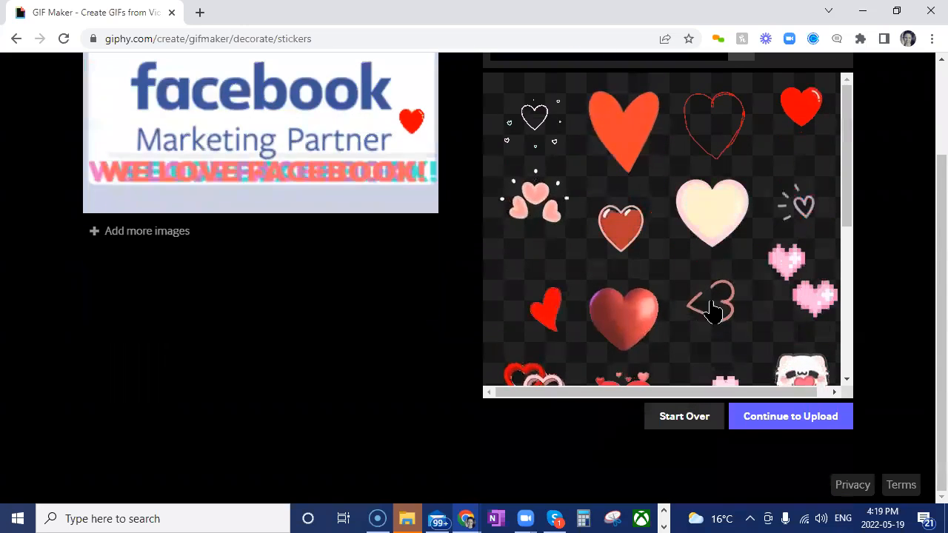
{"action": "left_click", "coordinate": [776, 421]}
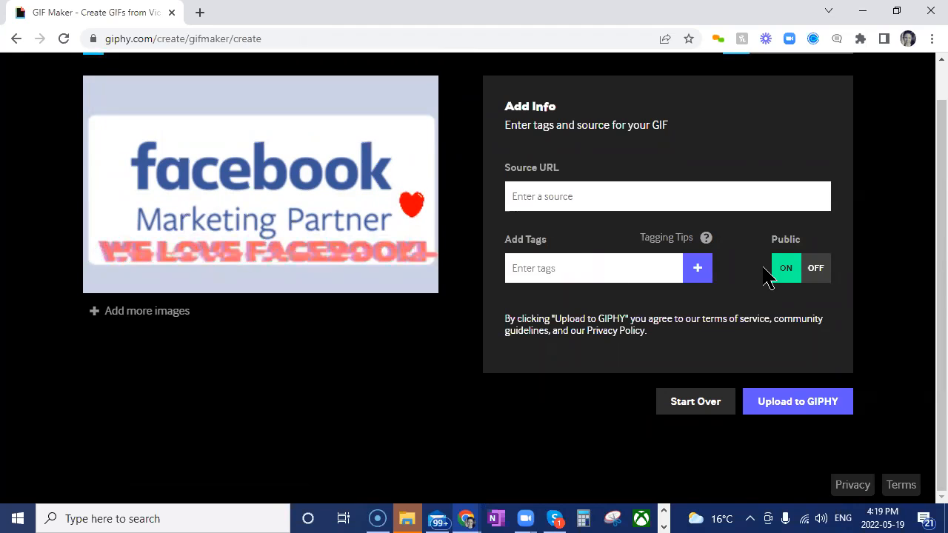
{"action": "left_click", "coordinate": [783, 415]}
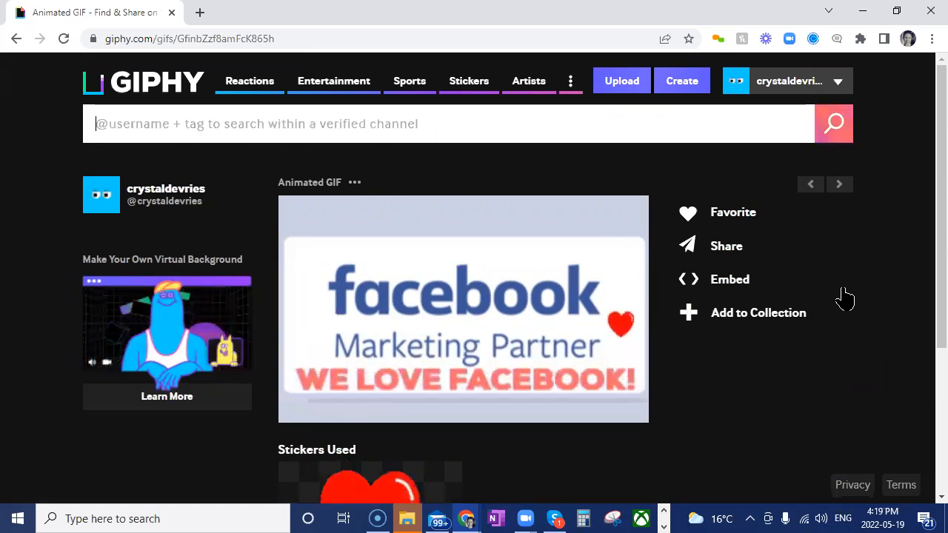
Save the finished Facebook GIF to the Desktop as a GIF image named "facebook giphy"
{"action": "right_click", "coordinate": [466, 300]}
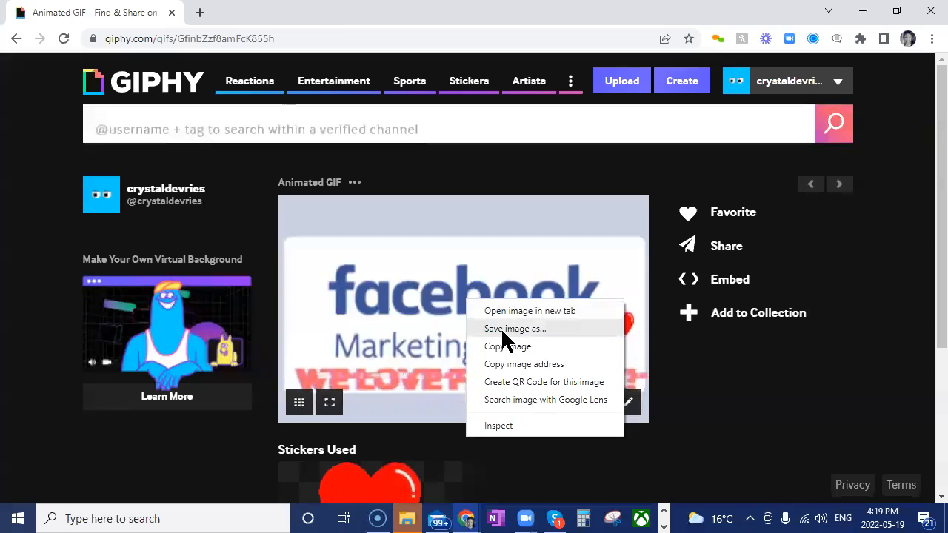
{"action": "left_click", "coordinate": [399, 425]}
{"action": "right_click", "coordinate": [398, 423]}
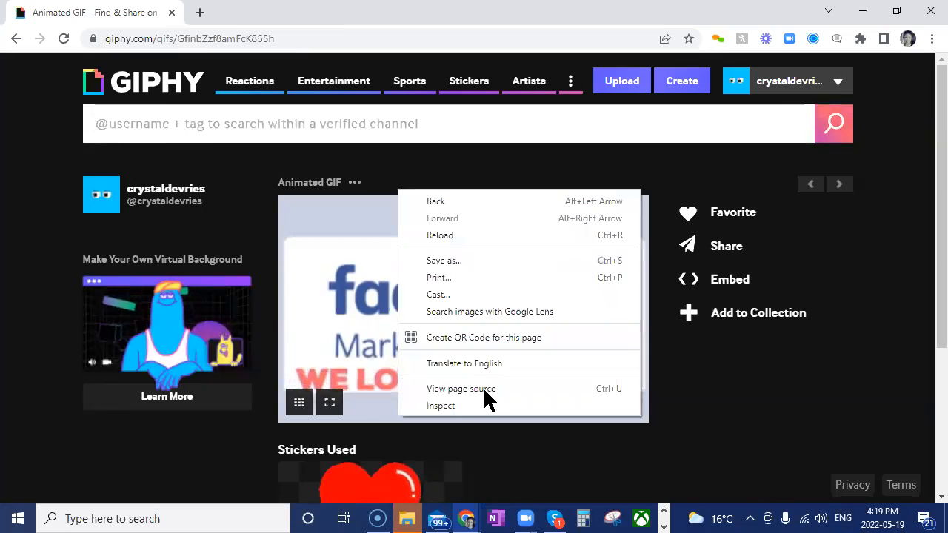
{"action": "right_click", "coordinate": [361, 305]}
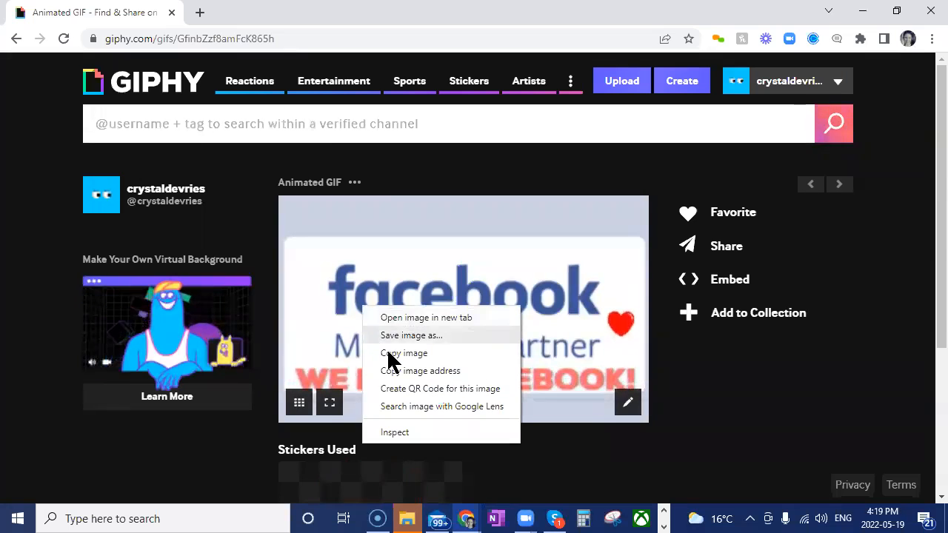
{"action": "key", "text": "Return"}
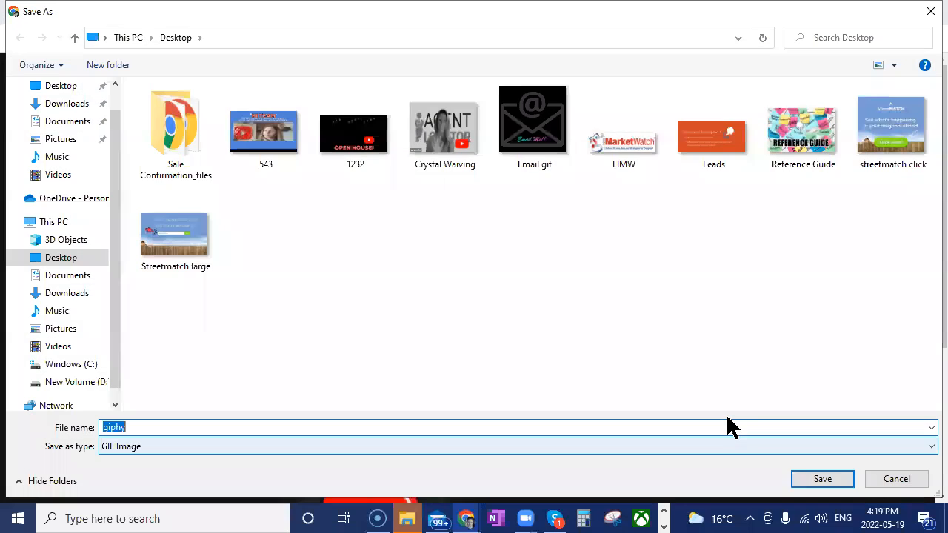
{"action": "type", "text": "facebook k"}
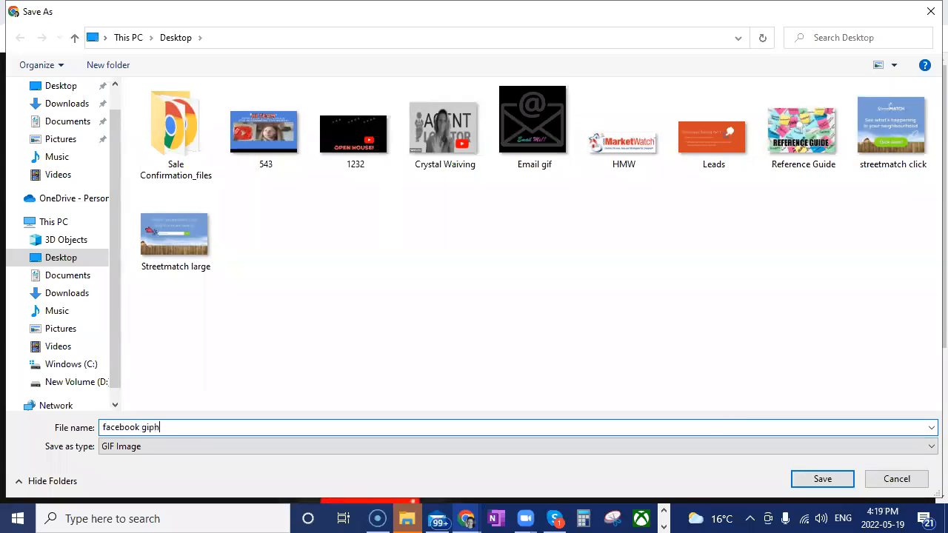
{"action": "left_click", "coordinate": [810, 483]}
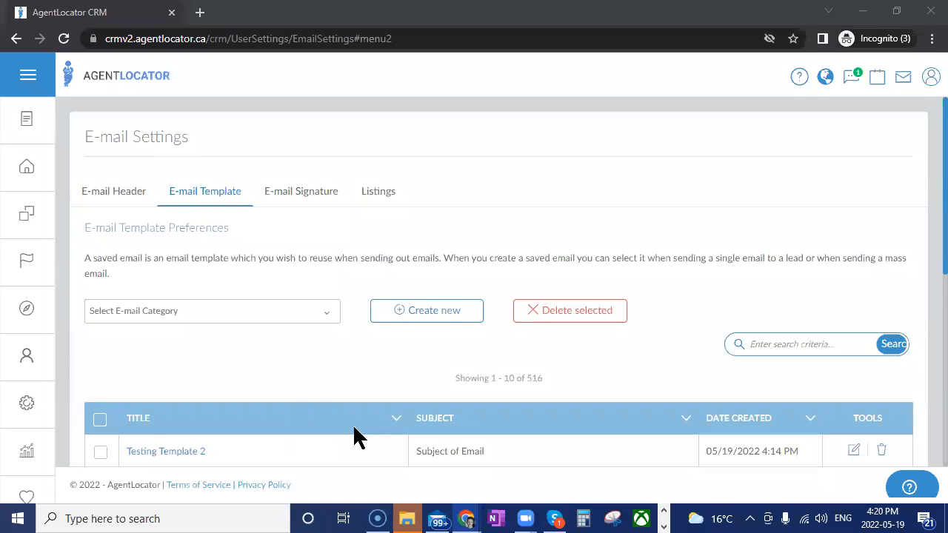
In the AgentLocator CRM, open Testing Template 2 for editing and delete the AgentLocator video image beside the envelope
{"action": "scroll", "coordinate": [353, 437], "scroll_direction": "down", "scroll_amount": 2}
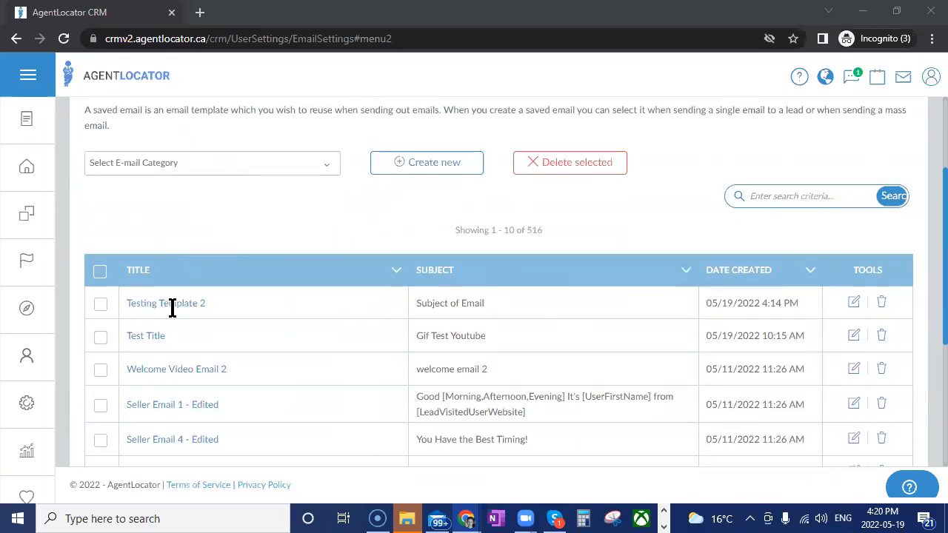
{"action": "left_click", "coordinate": [853, 304]}
{"action": "scroll", "coordinate": [514, 419], "scroll_direction": "down", "scroll_amount": 3}
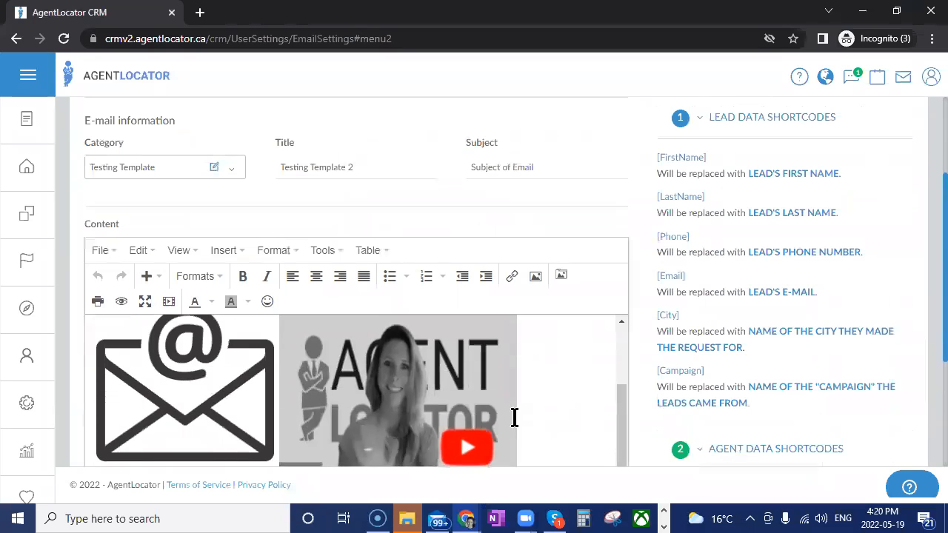
{"action": "scroll", "coordinate": [515, 418], "scroll_direction": "down", "scroll_amount": 2}
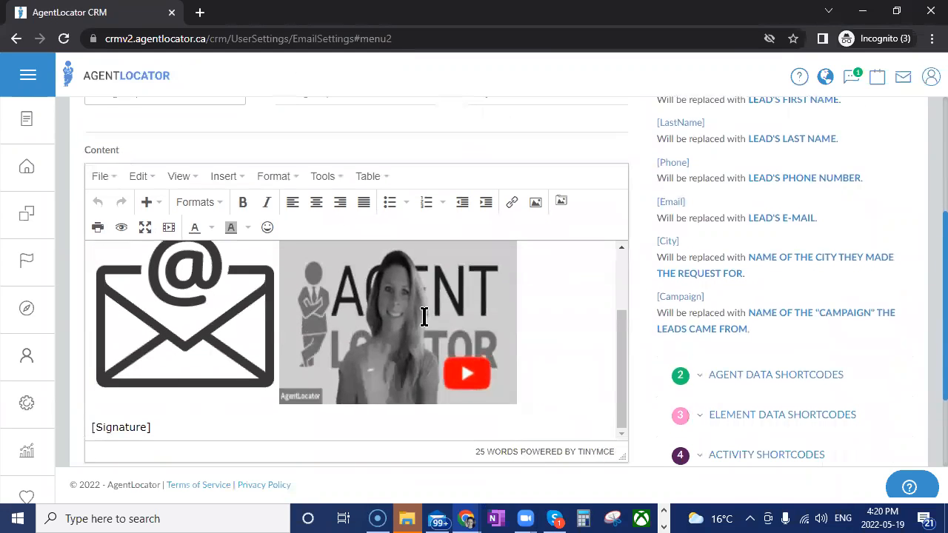
{"action": "left_click", "coordinate": [418, 331]}
{"action": "key", "text": "Delete"}
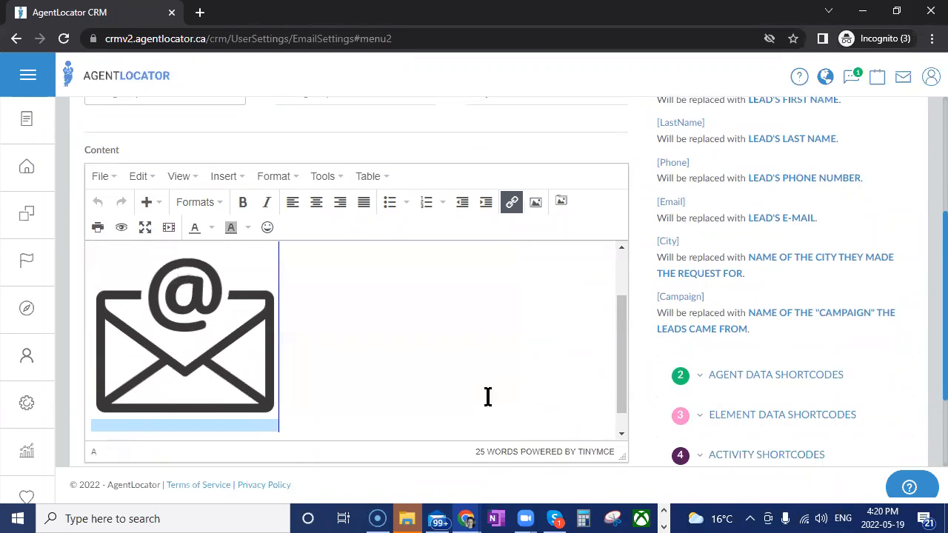
Insert the "facebook giphy" image from the Desktop beside the envelope in the template content
{"action": "left_click", "coordinate": [561, 203]}
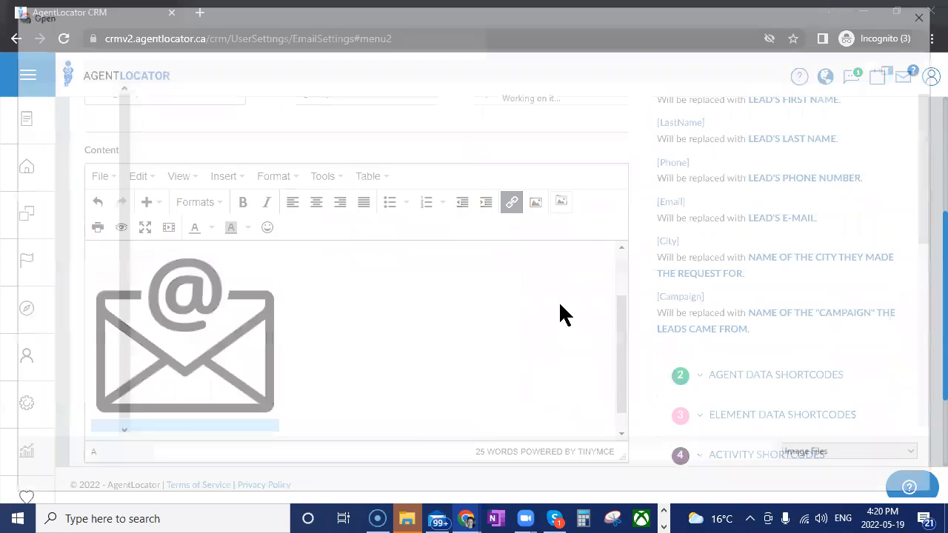
{"action": "scroll", "coordinate": [787, 374], "scroll_direction": "down", "scroll_amount": 3}
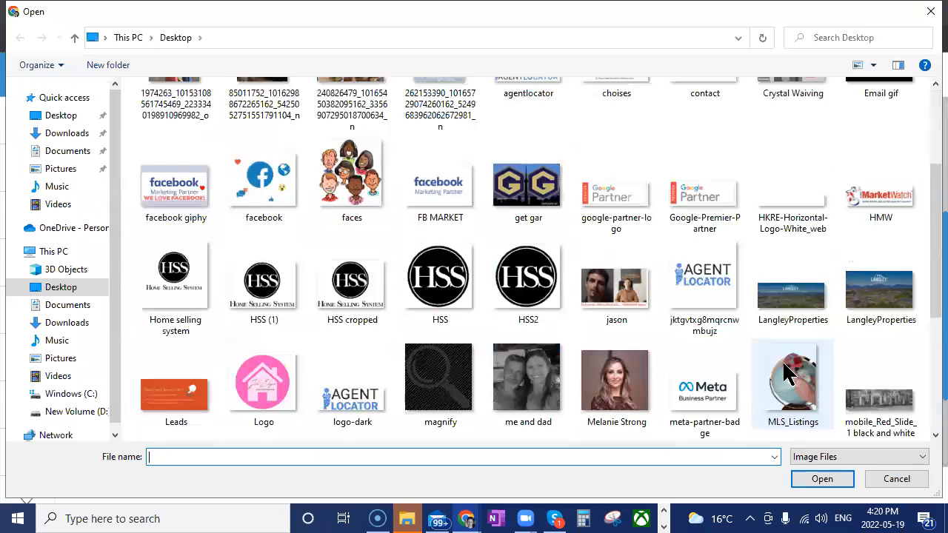
{"action": "left_click", "coordinate": [175, 198]}
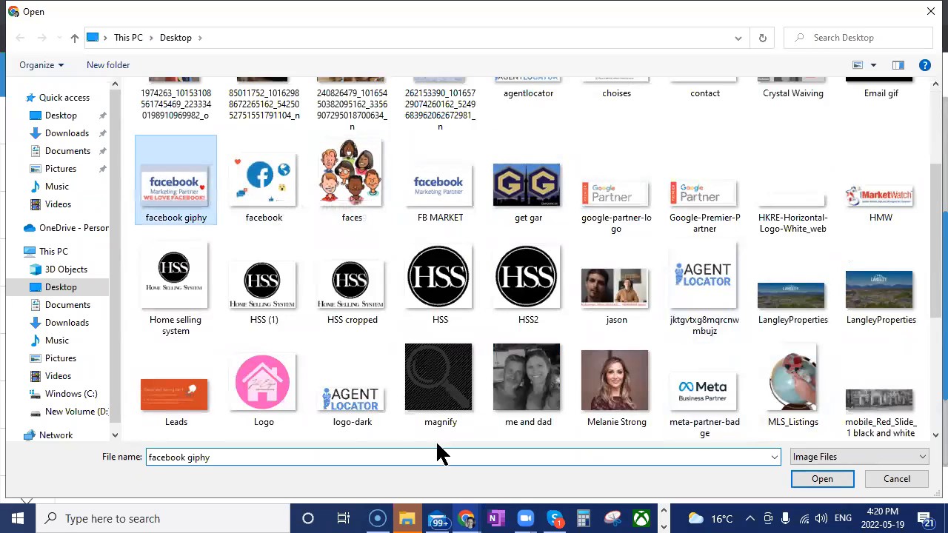
{"action": "left_click", "coordinate": [831, 482]}
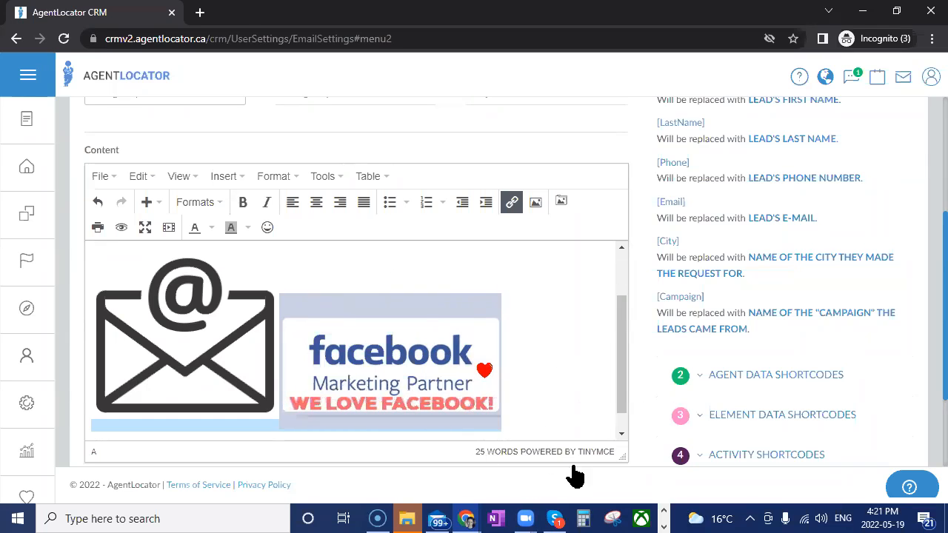
Check the link settings of the inserted Facebook GIF and close them without changes
{"action": "left_click", "coordinate": [423, 353]}
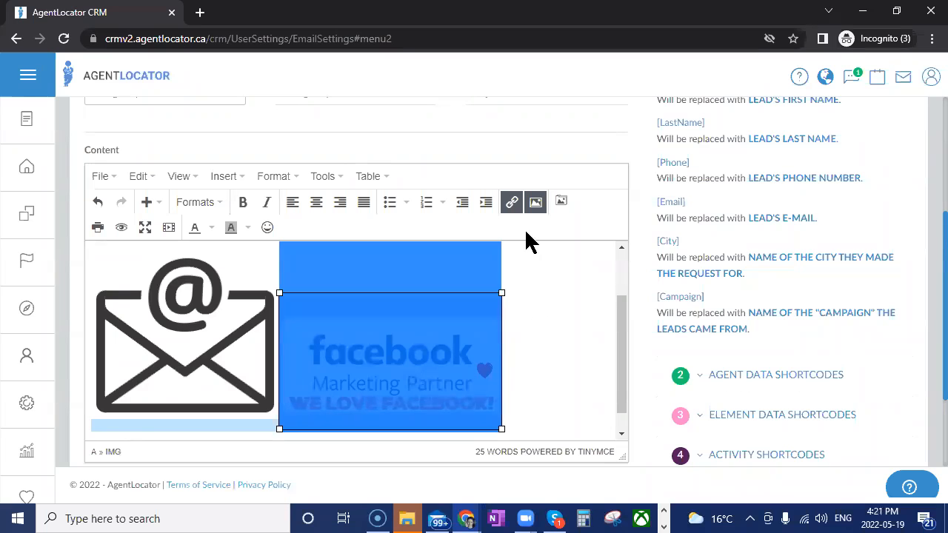
{"action": "left_click", "coordinate": [511, 203]}
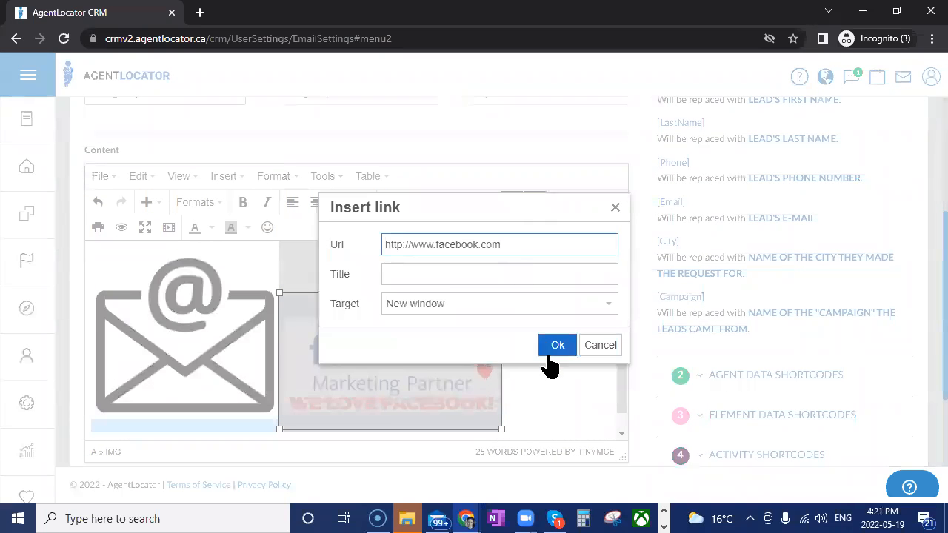
{"action": "left_click", "coordinate": [601, 346]}
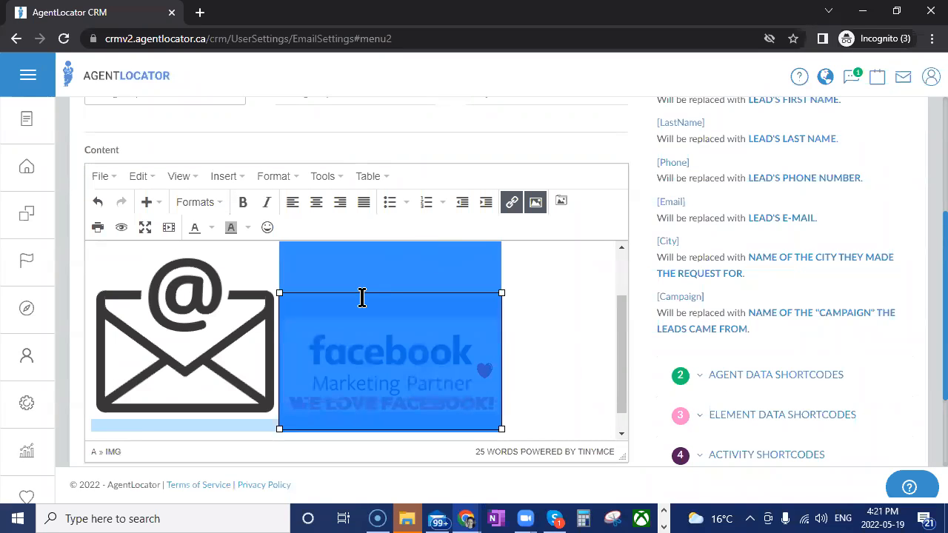
{"action": "left_click", "coordinate": [510, 360]}
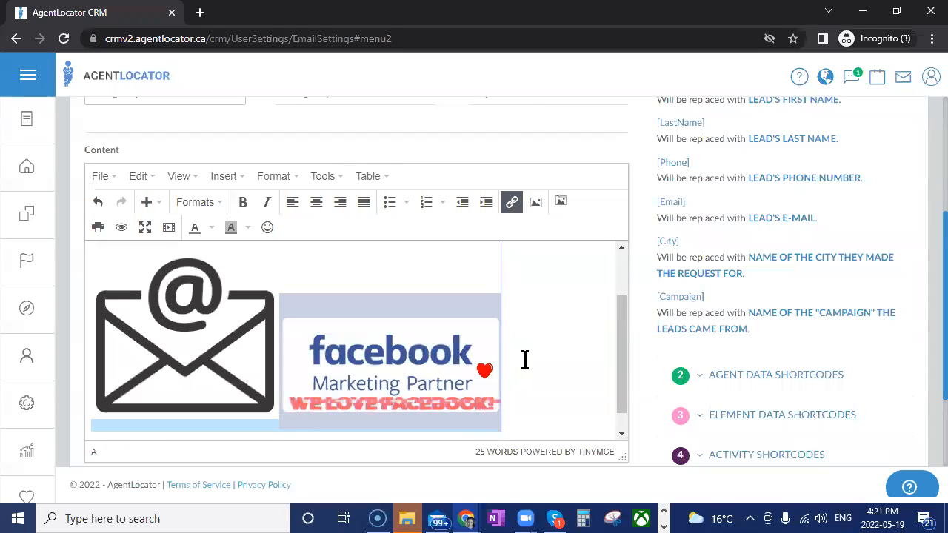
Save the edited Testing Template 2 and review its content from the start
{"action": "scroll", "coordinate": [523, 361], "scroll_direction": "down", "scroll_amount": 1}
{"action": "scroll", "coordinate": [595, 383], "scroll_direction": "down", "scroll_amount": 2}
{"action": "left_click", "coordinate": [522, 381]}
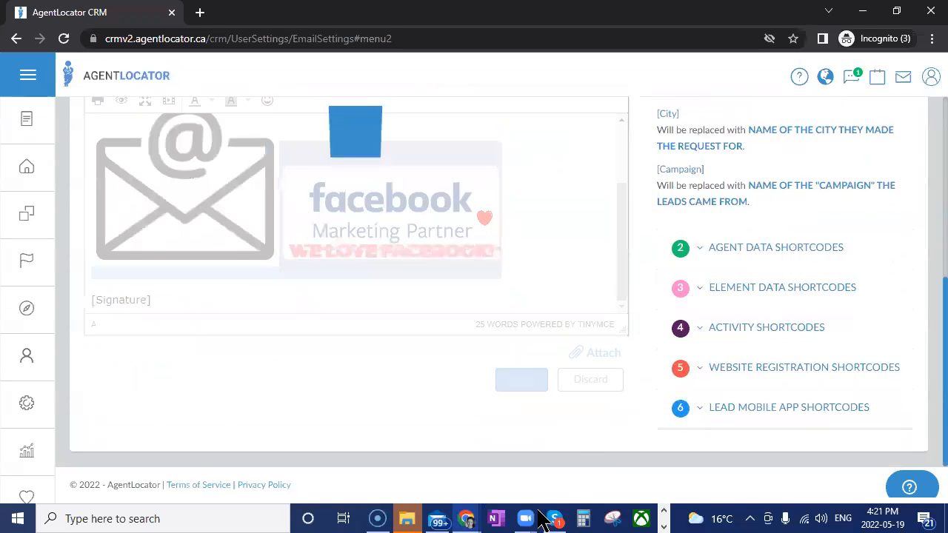
{"action": "scroll", "coordinate": [501, 301], "scroll_direction": "down", "scroll_amount": 2}
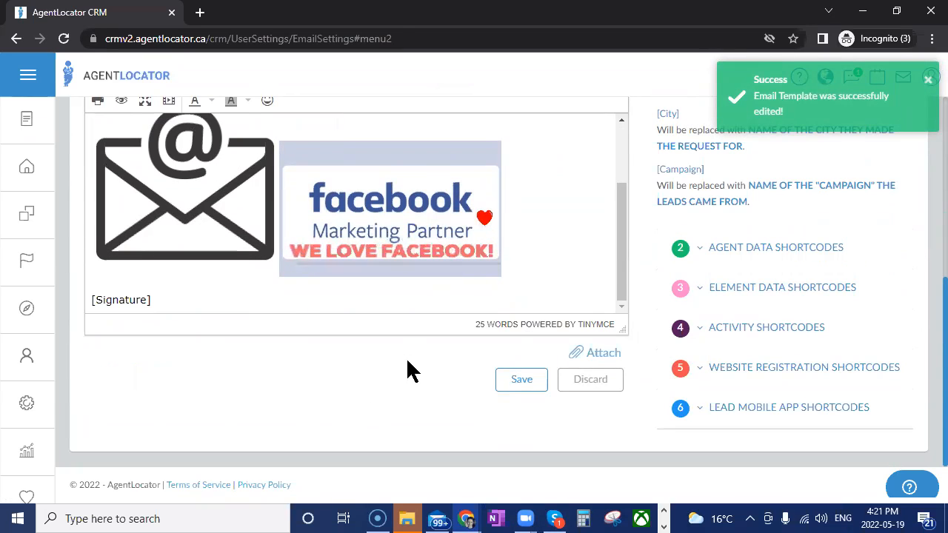
{"action": "scroll", "coordinate": [406, 357], "scroll_direction": "up", "scroll_amount": 3}
{"action": "scroll", "coordinate": [404, 393], "scroll_direction": "up", "scroll_amount": 2}
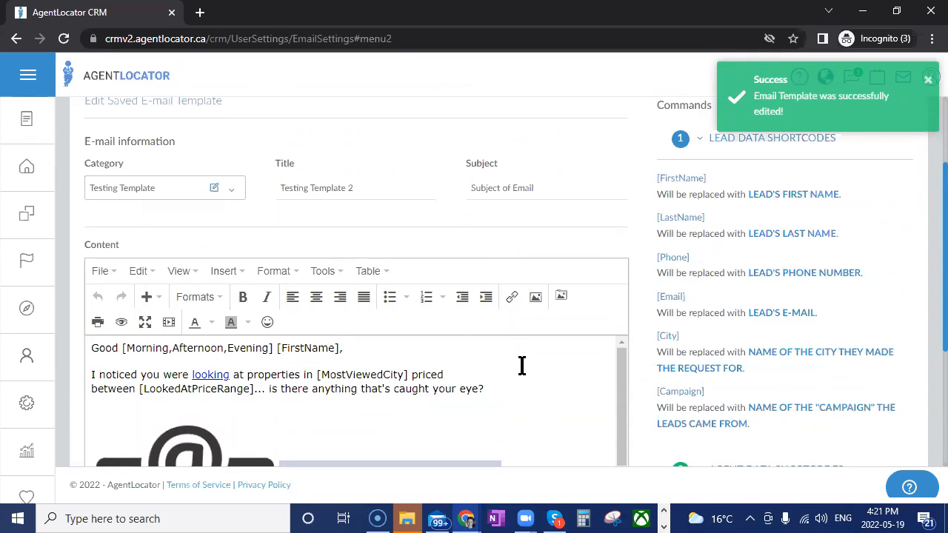
Go to the leads list and start an e-mail to the West Kelowna buyer lead registered on 04/22/2022
{"action": "left_click", "coordinate": [32, 165]}
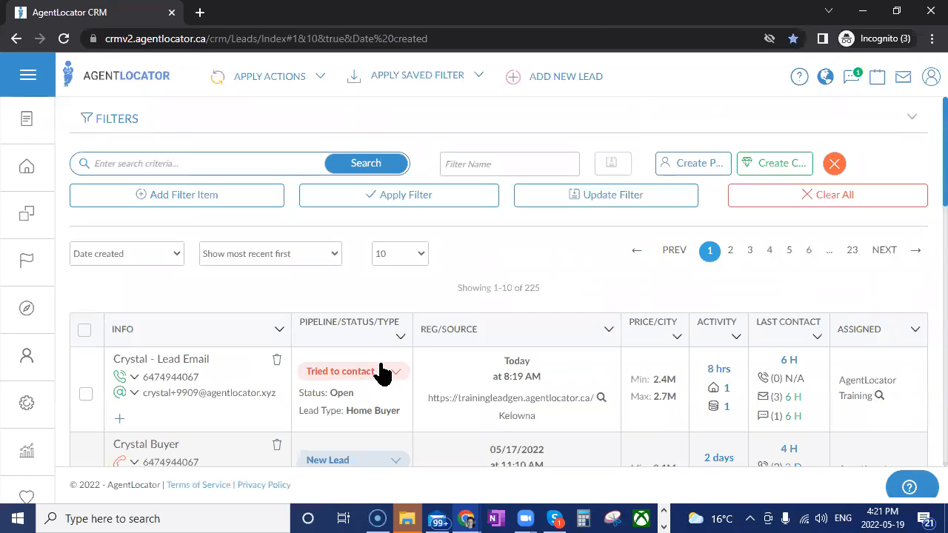
{"action": "scroll", "coordinate": [381, 371], "scroll_direction": "down", "scroll_amount": 4}
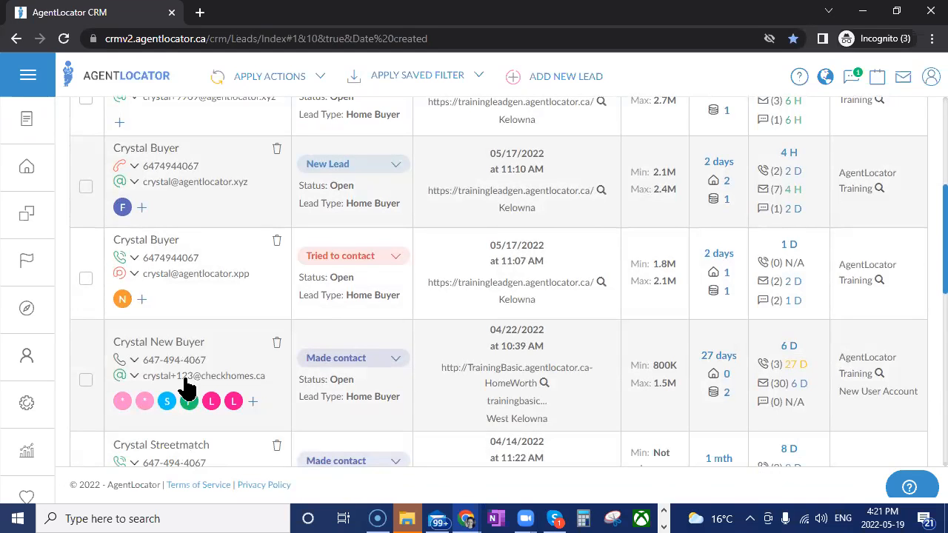
{"action": "left_click", "coordinate": [187, 378]}
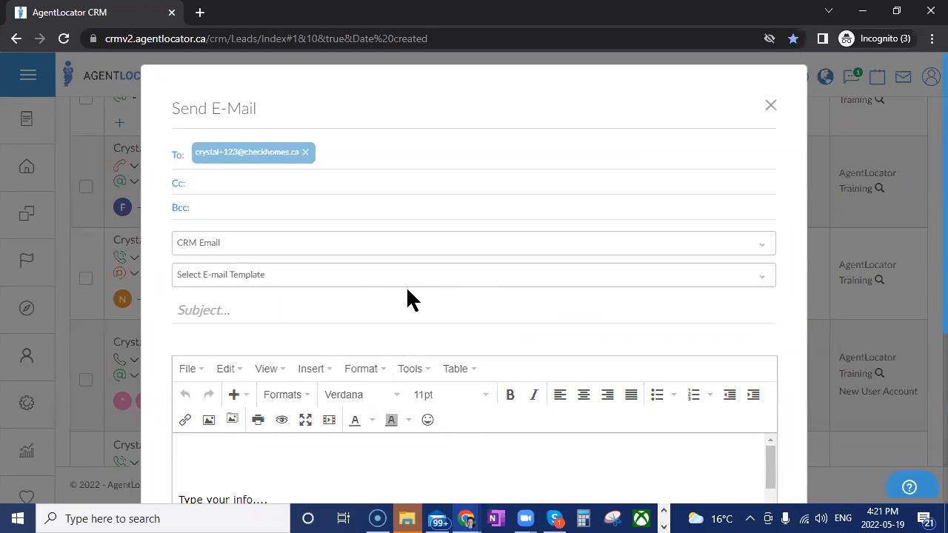
Search the e-mail templates for "templat" and apply "Testing Template 2-Subject of Email" to the message
{"action": "left_click", "coordinate": [318, 276]}
{"action": "type", "text": "te"}
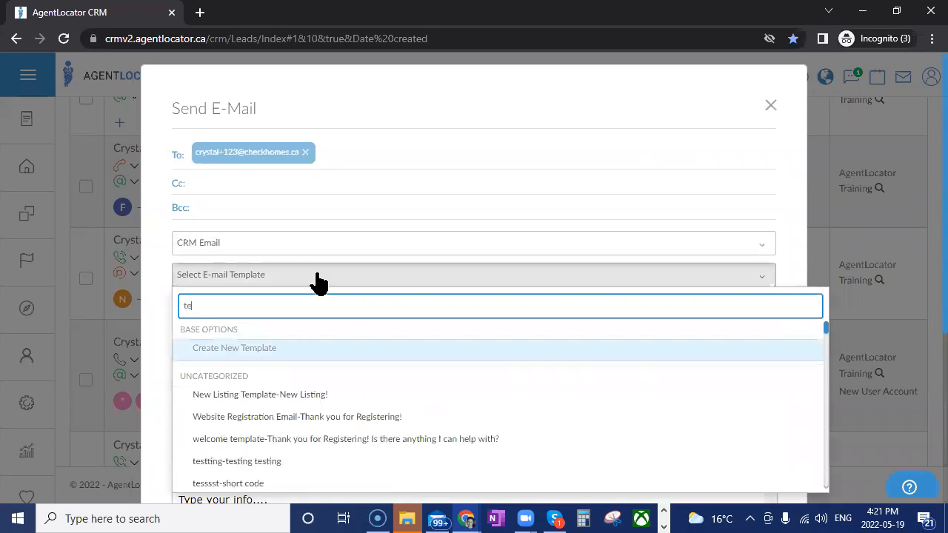
{"action": "type", "text": "mplat"}
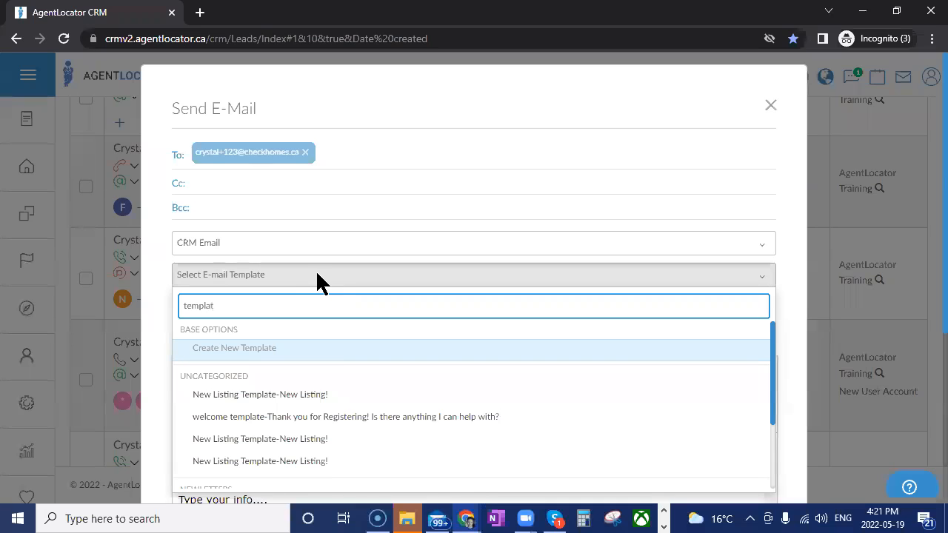
{"action": "scroll", "coordinate": [339, 410], "scroll_direction": "down", "scroll_amount": 2}
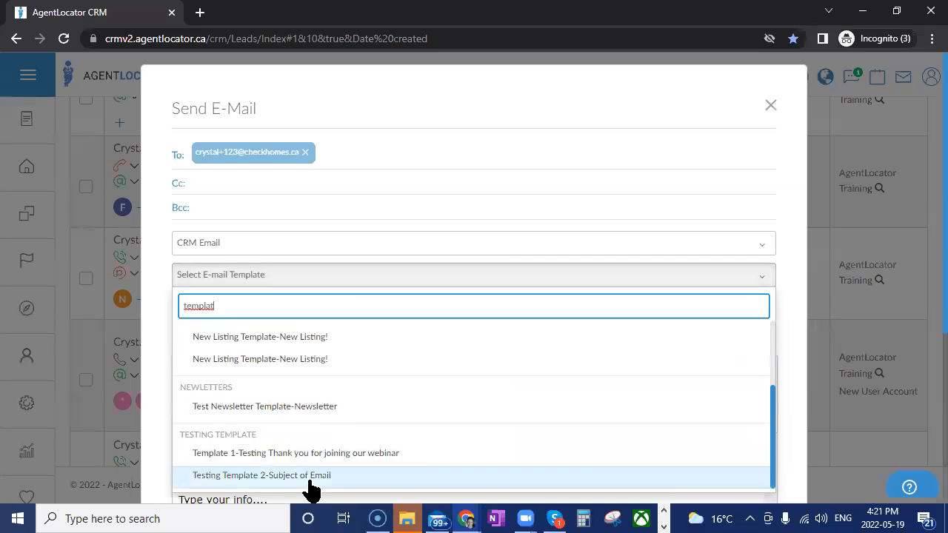
{"action": "left_click", "coordinate": [261, 476]}
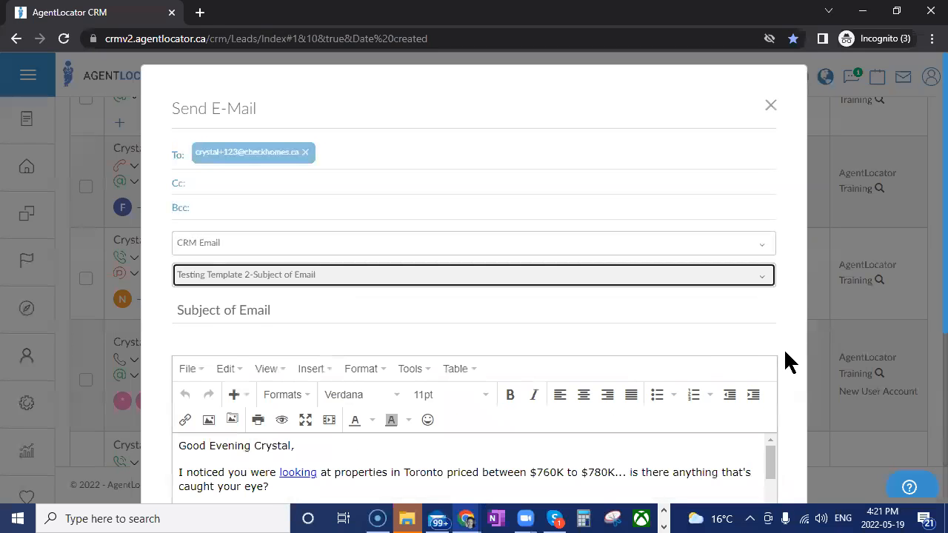
Examine the filled-in e-mail: the city and price-range shortcode values, the envelope and Facebook images, and the signature
{"action": "scroll", "coordinate": [775, 303], "scroll_direction": "down", "scroll_amount": 2}
{"action": "scroll", "coordinate": [497, 385], "scroll_direction": "up", "scroll_amount": 1}
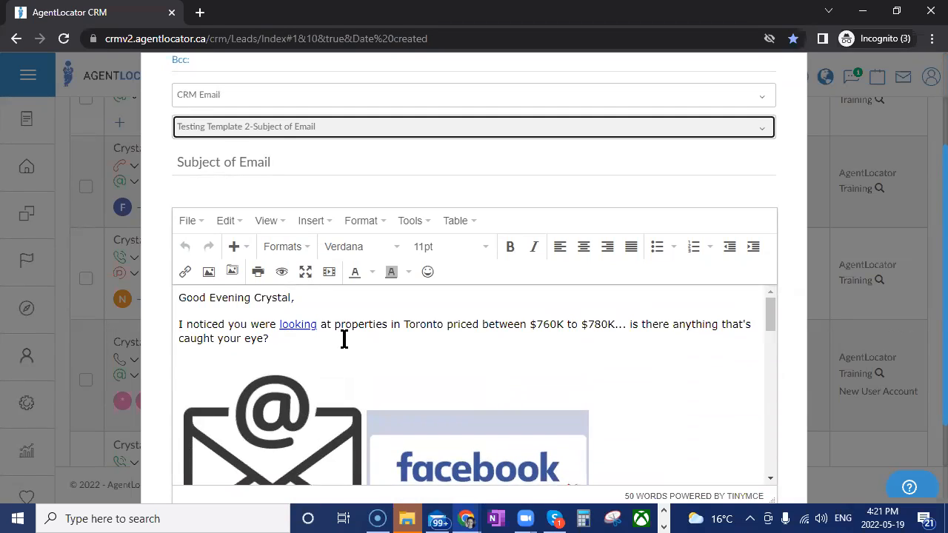
{"action": "left_click_drag", "start_coordinate": [403, 326], "coordinate": [442, 326]}
{"action": "left_click_drag", "start_coordinate": [529, 326], "coordinate": [618, 328]}
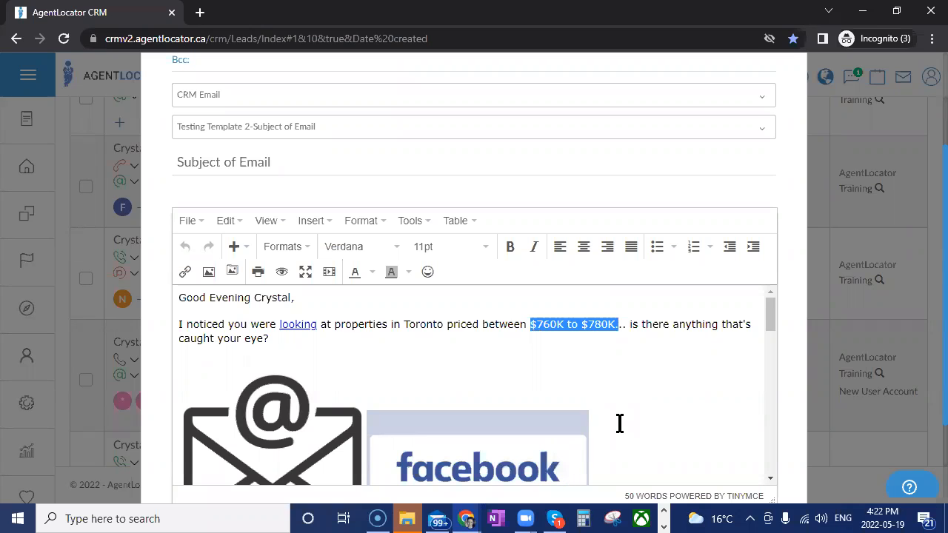
{"action": "scroll", "coordinate": [620, 423], "scroll_direction": "down", "scroll_amount": 1}
{"action": "scroll", "coordinate": [620, 423], "scroll_direction": "up", "scroll_amount": 2}
{"action": "scroll", "coordinate": [682, 414], "scroll_direction": "down", "scroll_amount": 1}
{"action": "scroll", "coordinate": [686, 445], "scroll_direction": "down", "scroll_amount": 5}
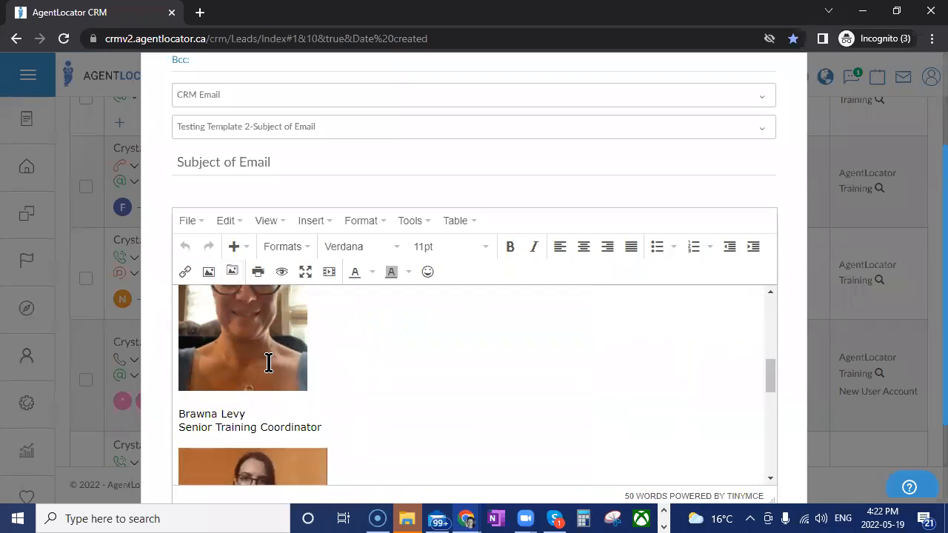
{"action": "scroll", "coordinate": [348, 394], "scroll_direction": "down", "scroll_amount": 3}
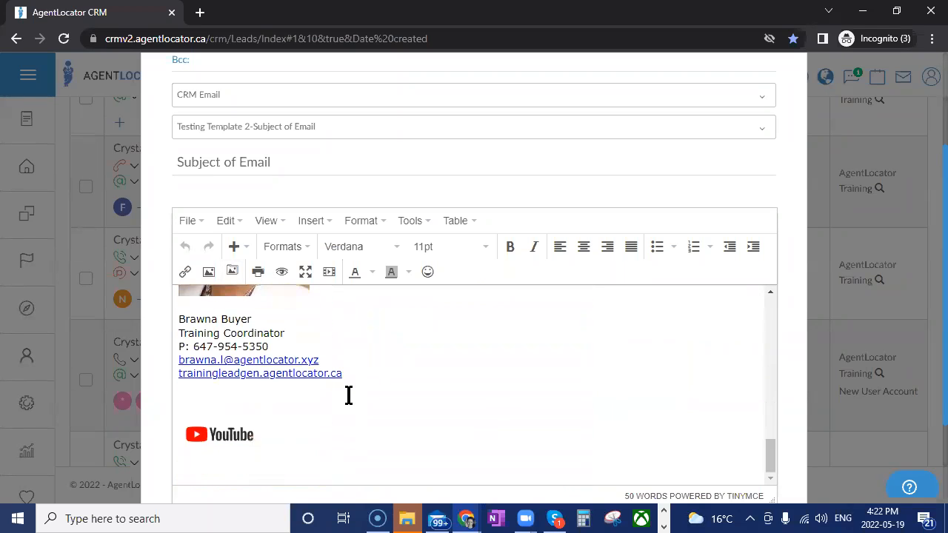
{"action": "scroll", "coordinate": [422, 424], "scroll_direction": "up", "scroll_amount": 5}
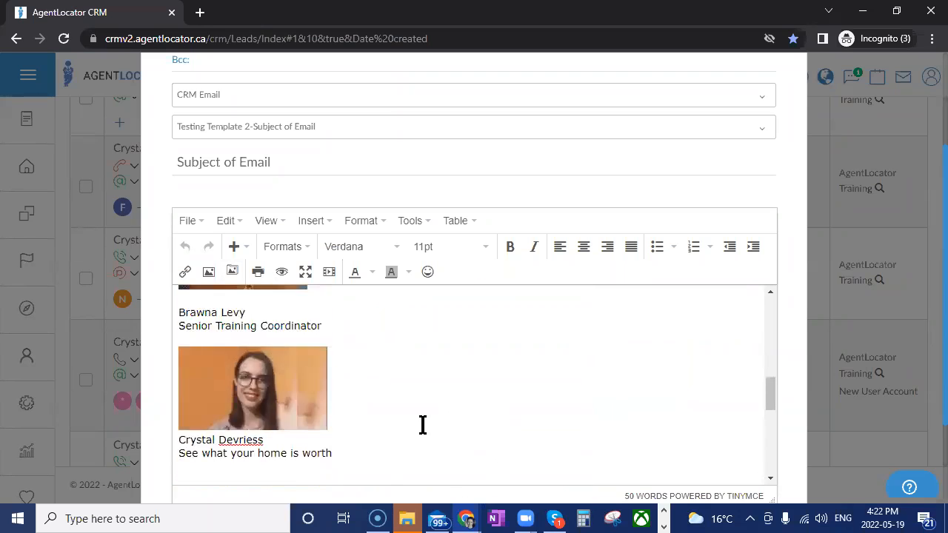
{"action": "scroll", "coordinate": [422, 424], "scroll_direction": "up", "scroll_amount": 5}
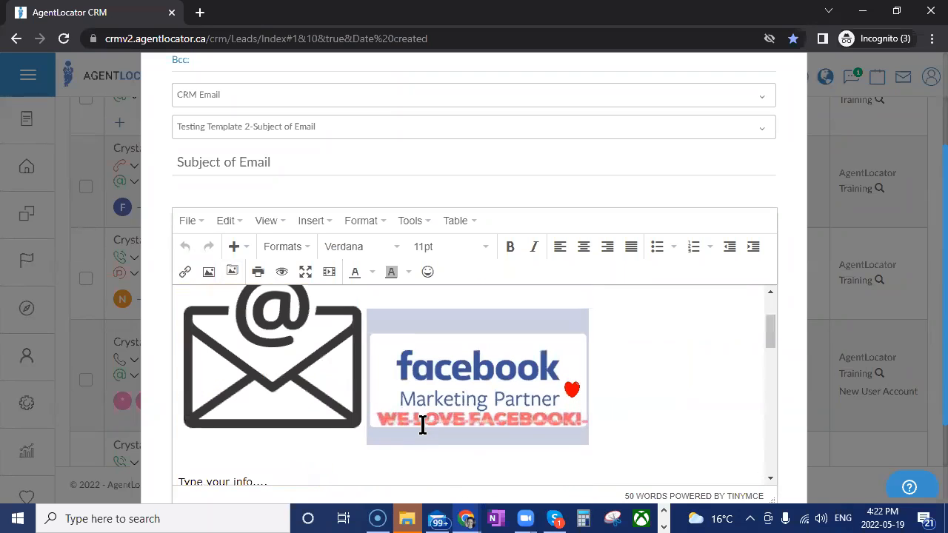
{"action": "scroll", "coordinate": [376, 451], "scroll_direction": "down", "scroll_amount": 2}
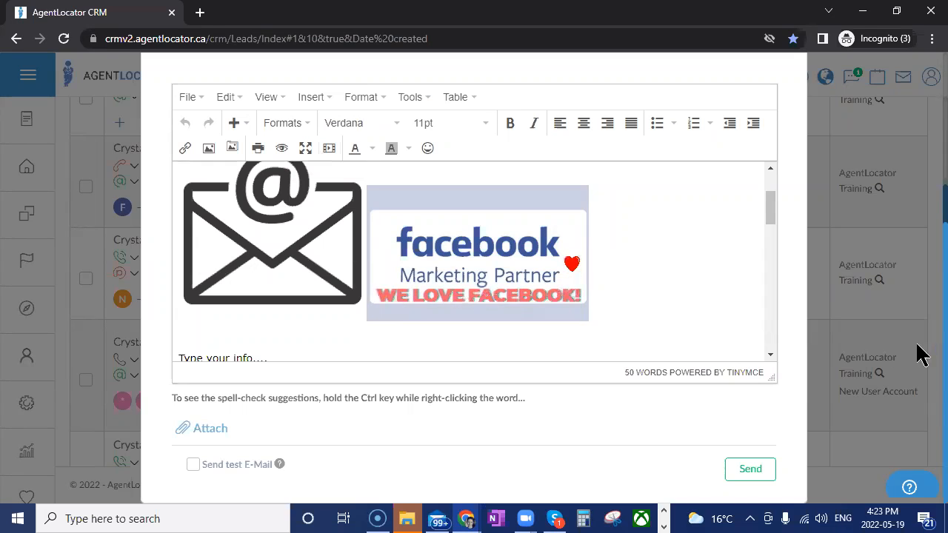
Send the templated e-mail to the lead and switch to Gmail, where the received "Subject of Email" message is open
{"action": "left_click", "coordinate": [743, 479]}
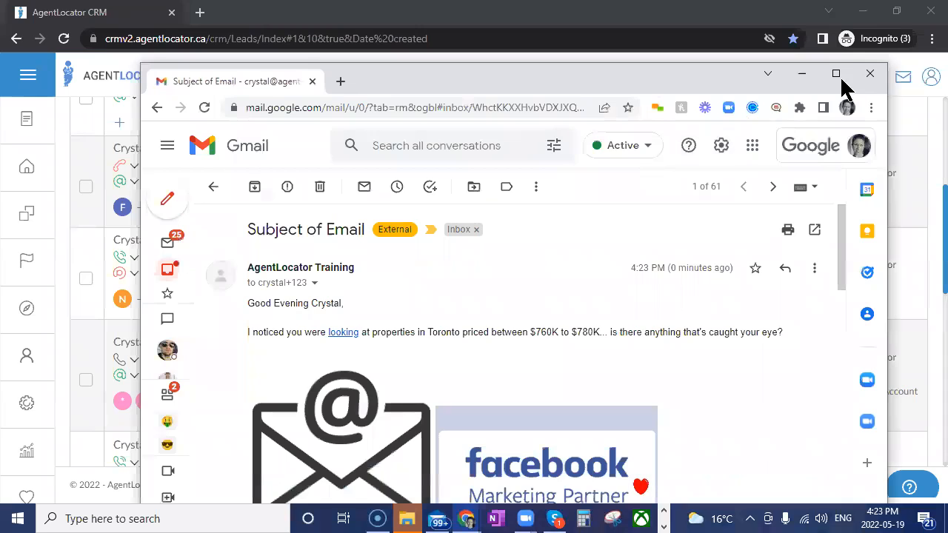
{"action": "left_click", "coordinate": [837, 73]}
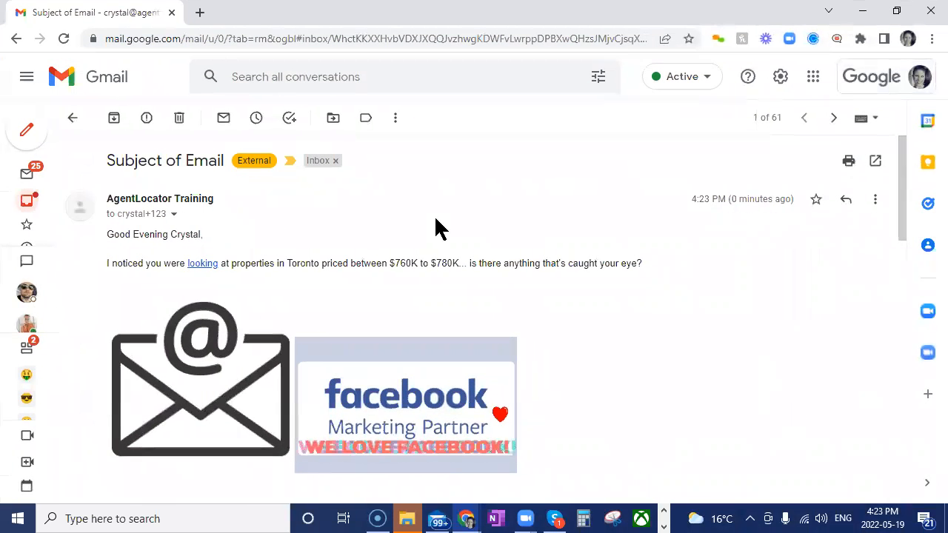
Review the received e-mail's text and images in Gmail and test its "looking" link and its image link
{"action": "scroll", "coordinate": [725, 294], "scroll_direction": "down", "scroll_amount": 2}
{"action": "scroll", "coordinate": [726, 294], "scroll_direction": "up", "scroll_amount": 1}
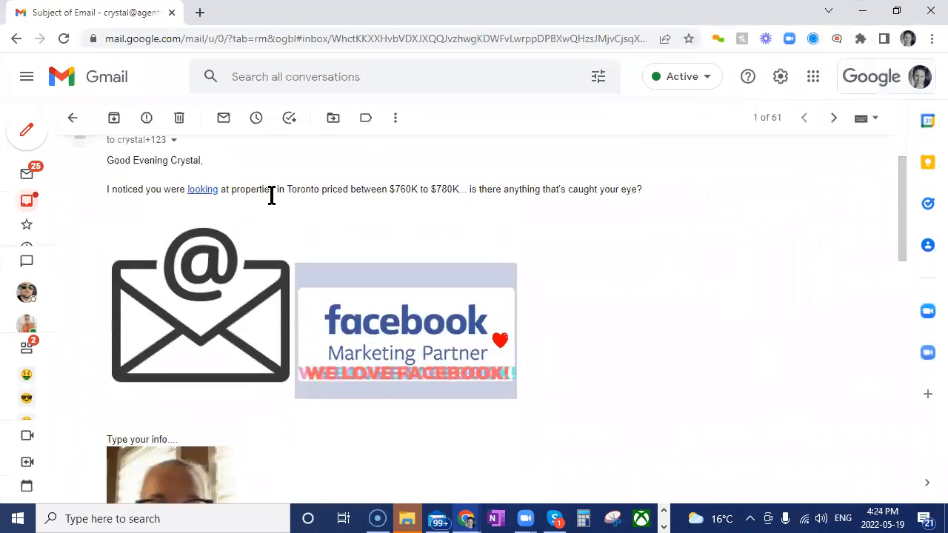
{"action": "left_click", "coordinate": [204, 194]}
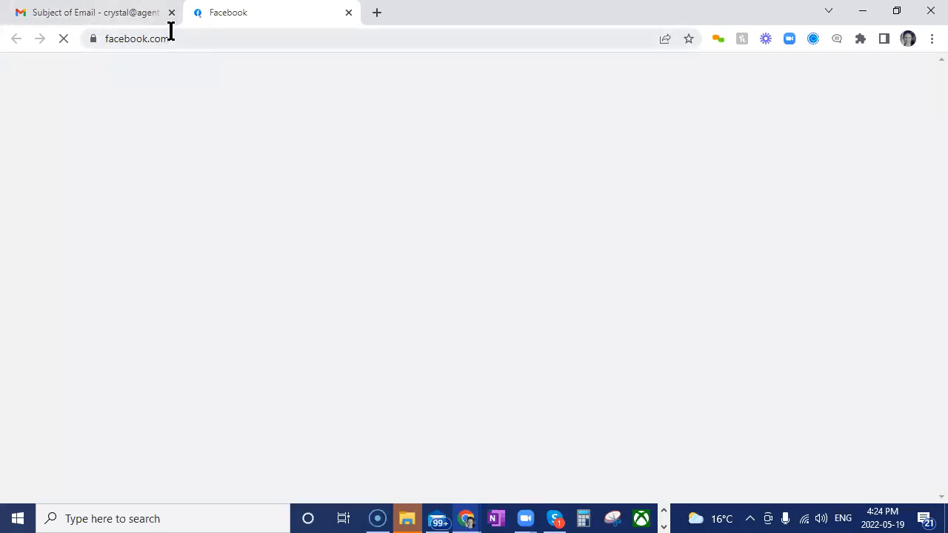
{"action": "left_click", "coordinate": [120, 11]}
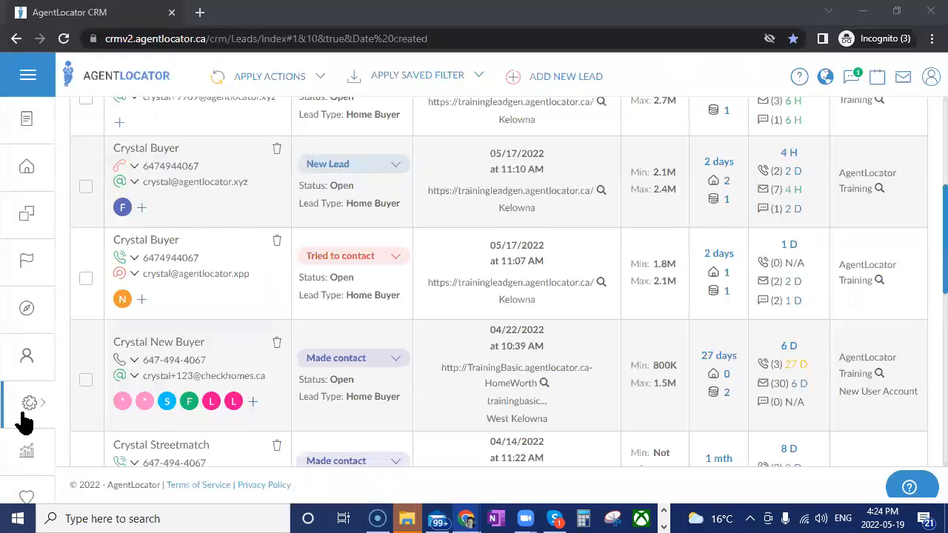
Switch back to AgentLocator CRM, open the e-mail settings, and browse that page's help videos down to "Adding Video to Your Email"
{"action": "left_click", "coordinate": [26, 419]}
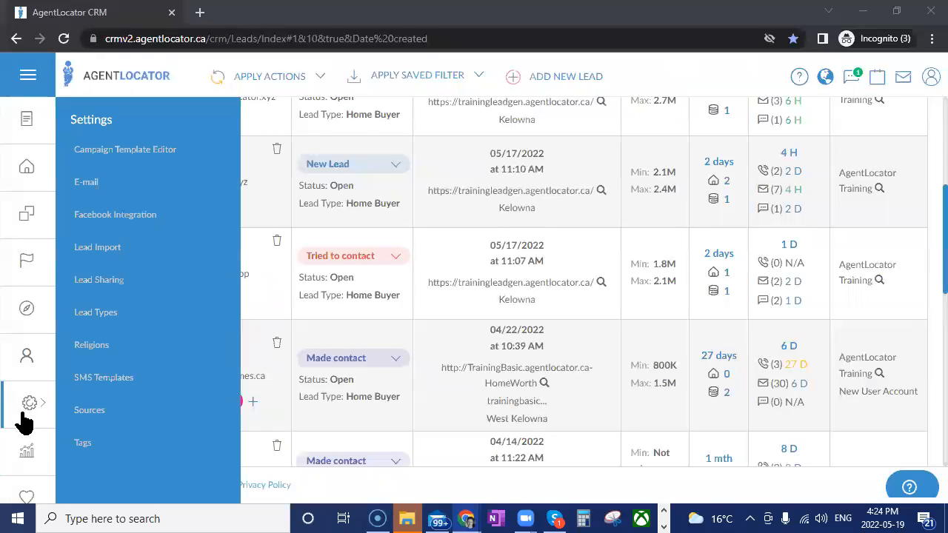
{"action": "left_click", "coordinate": [85, 185]}
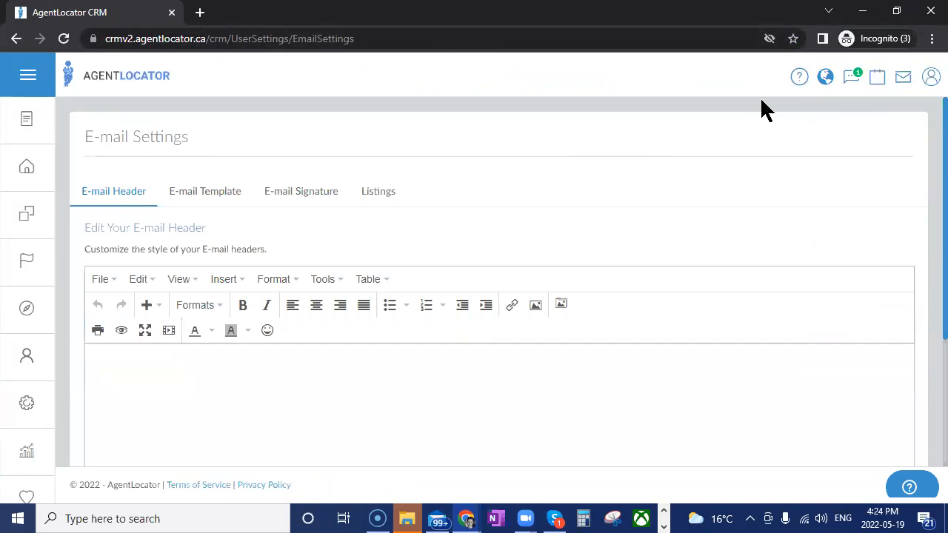
{"action": "left_click", "coordinate": [799, 77]}
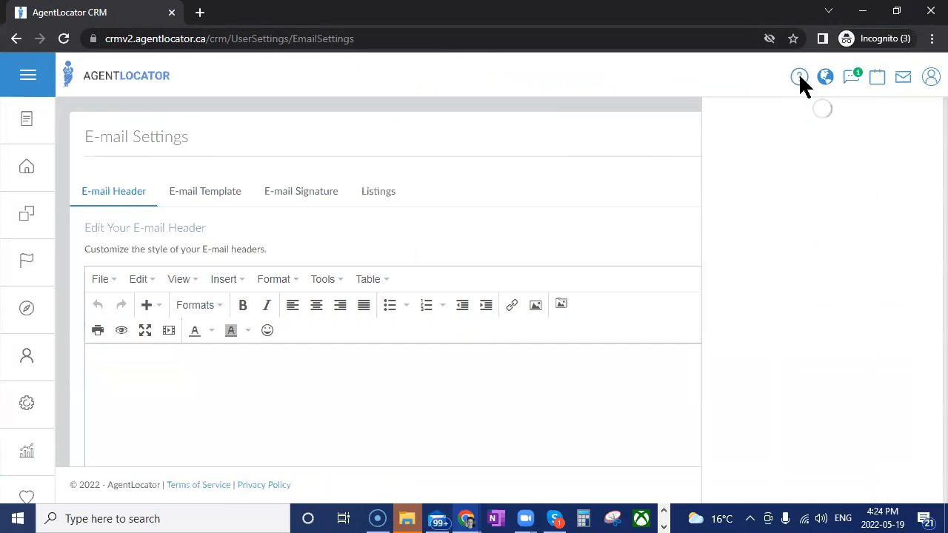
{"action": "scroll", "coordinate": [859, 267], "scroll_direction": "down", "scroll_amount": 15}
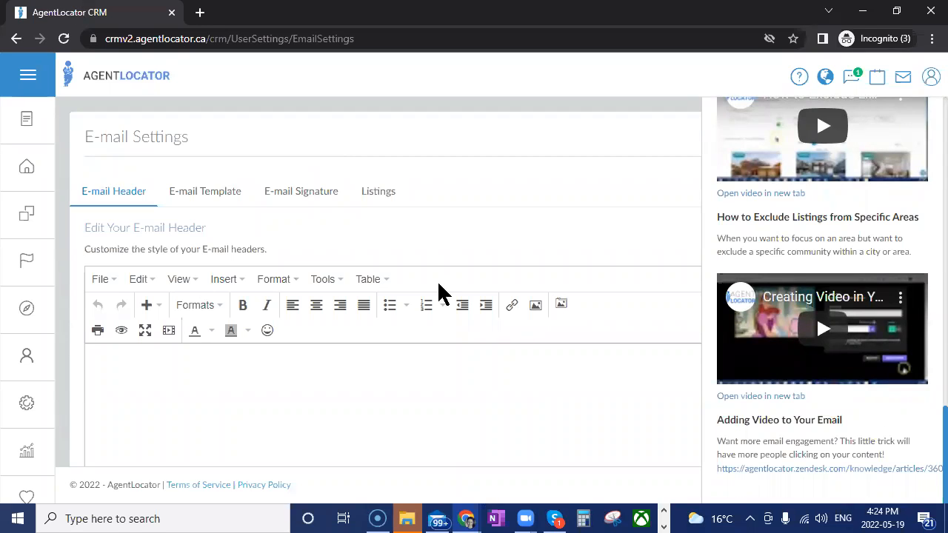
{"action": "left_click", "coordinate": [511, 244]}
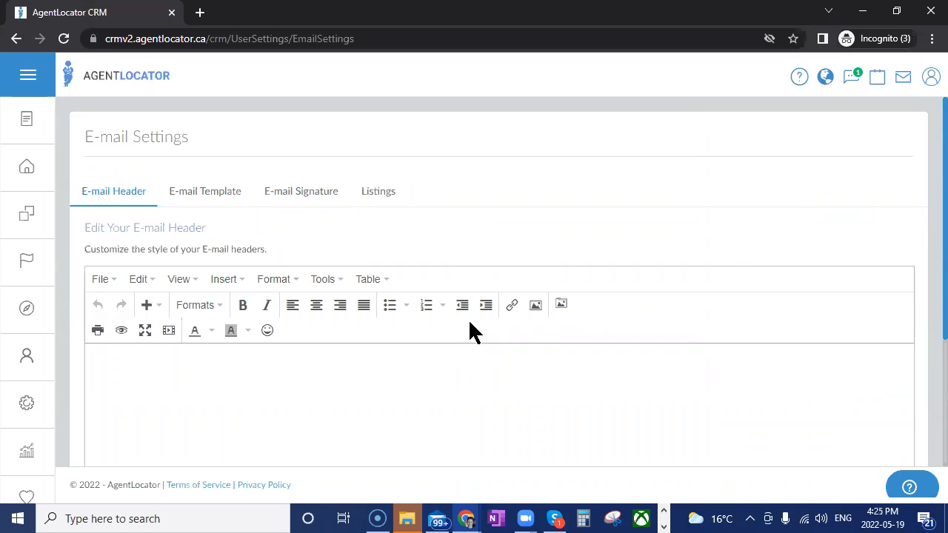
Go to the SMS template settings and open the form for a new SMS template
{"action": "left_click", "coordinate": [38, 422]}
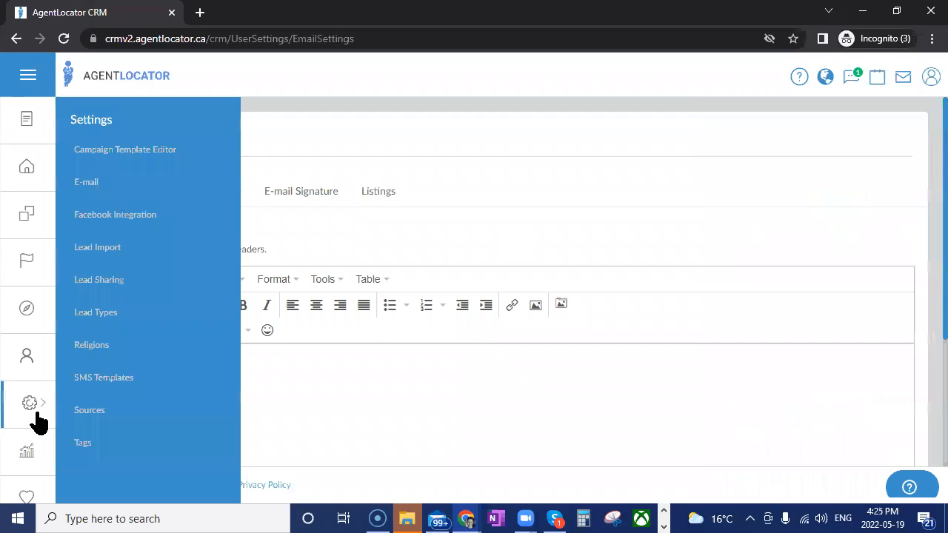
{"action": "left_click", "coordinate": [89, 391]}
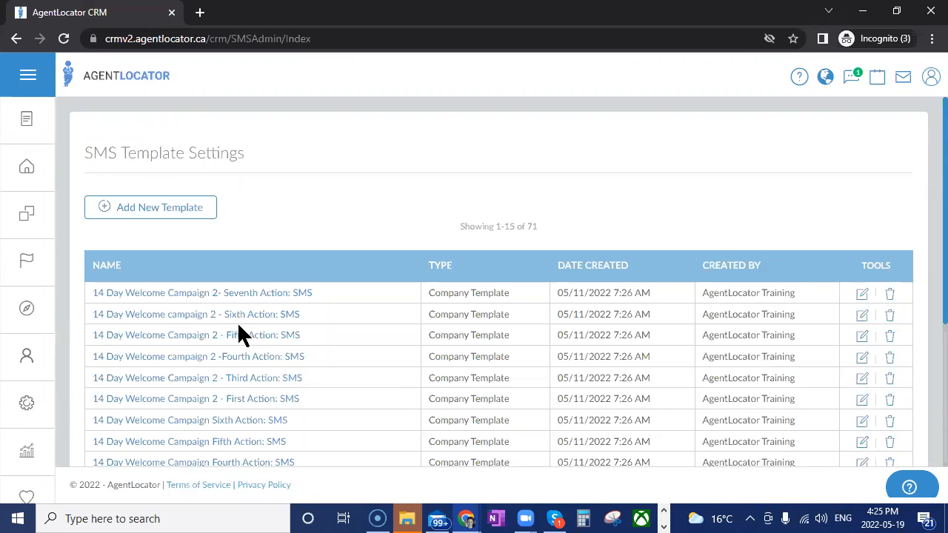
{"action": "left_click", "coordinate": [148, 214]}
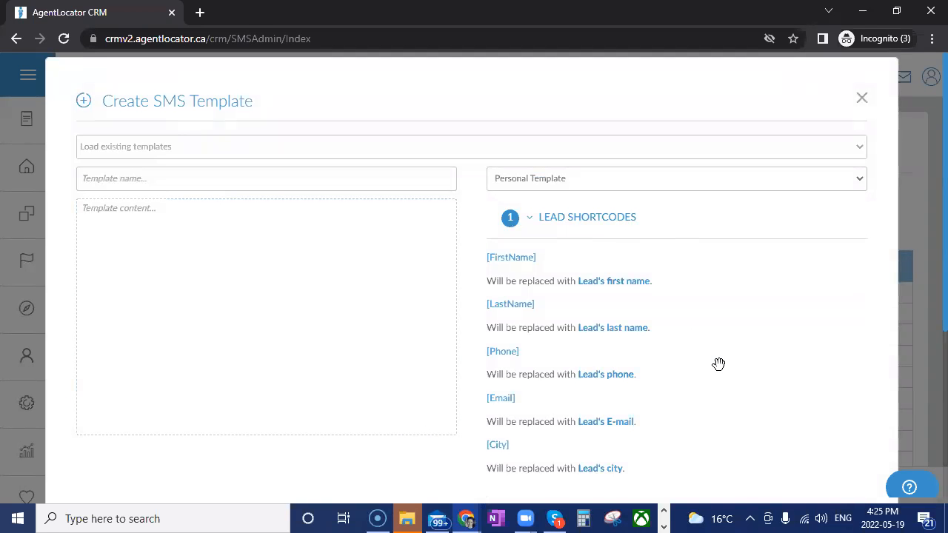
Examine the SMS template form's lead and agent shortcode groups and the Personal and Company Template types
{"action": "left_click", "coordinate": [528, 219]}
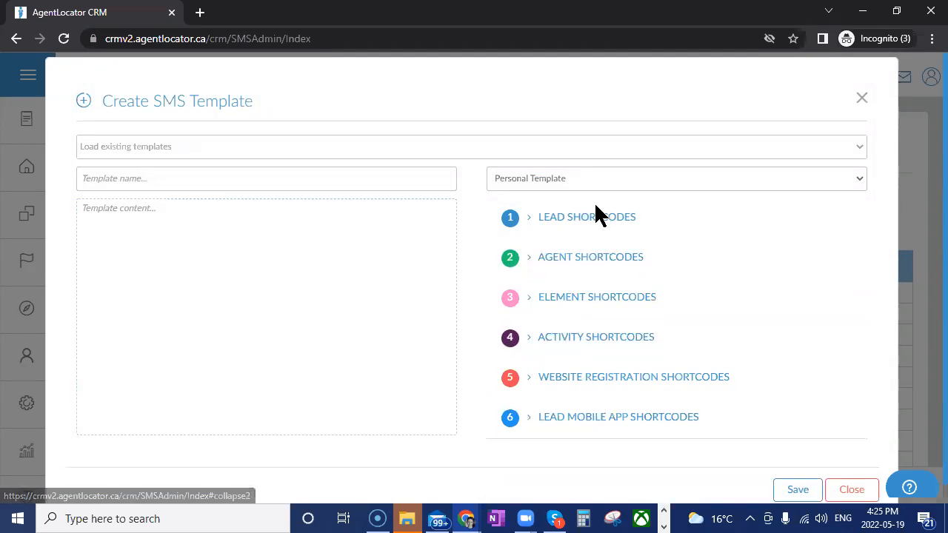
{"action": "left_click", "coordinate": [527, 257]}
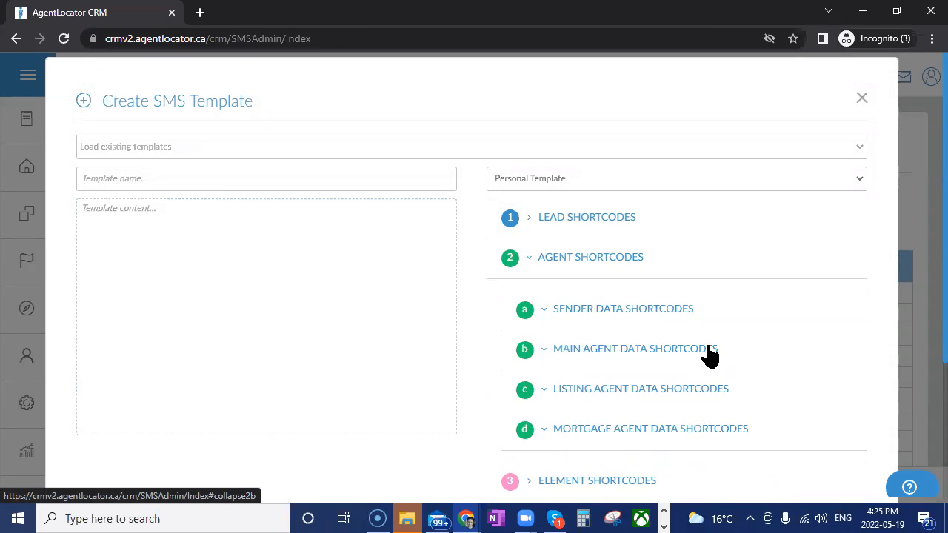
{"action": "left_click", "coordinate": [529, 258]}
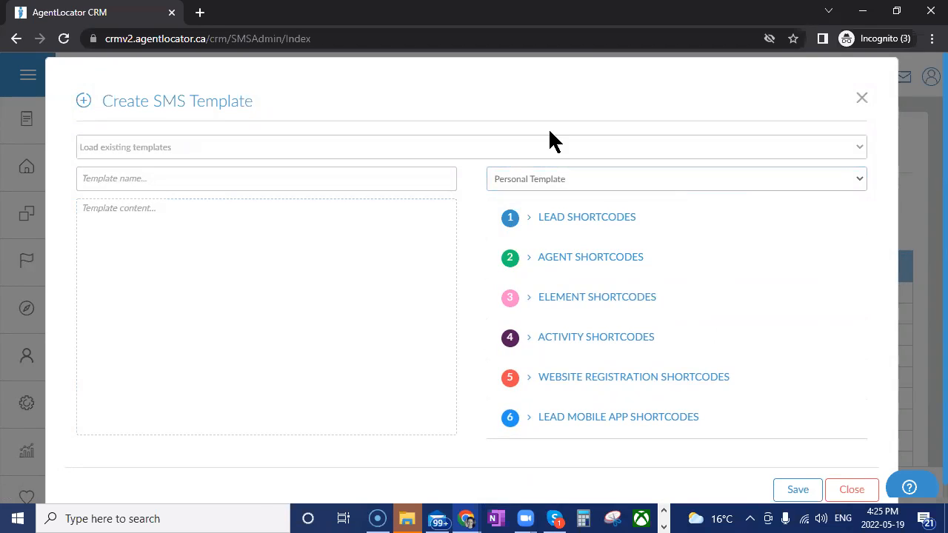
{"action": "left_click", "coordinate": [101, 180]}
{"action": "left_click", "coordinate": [561, 178]}
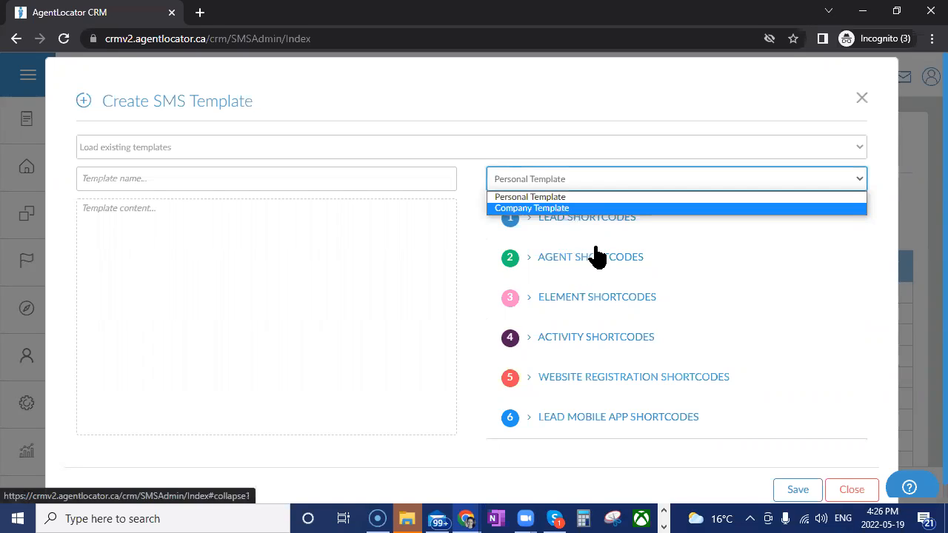
{"action": "left_click", "coordinate": [693, 237]}
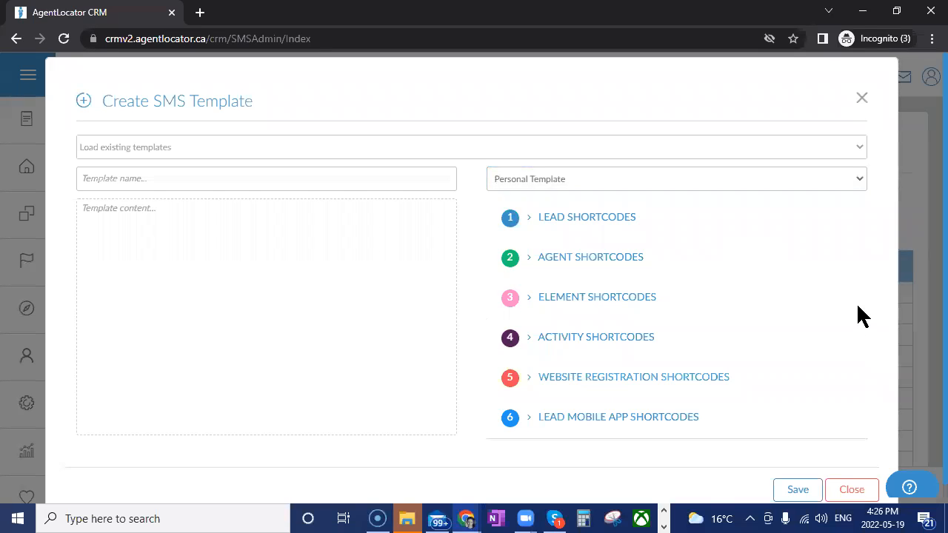
Add the [FirstName] lead shortcode to the SMS template content, retype its capital N, and close the form without saving
{"action": "left_click", "coordinate": [531, 223]}
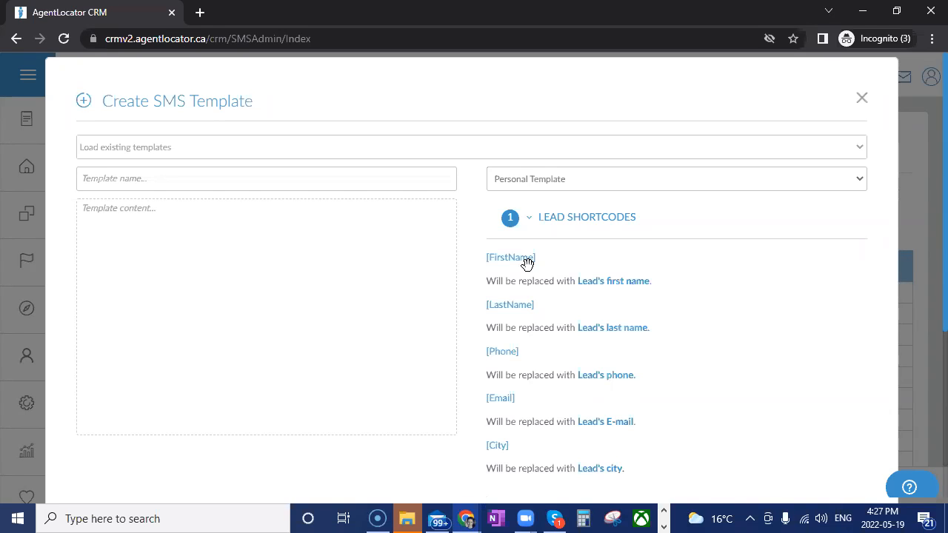
{"action": "left_click_drag", "start_coordinate": [527, 264], "coordinate": [112, 237]}
{"action": "left_click", "coordinate": [114, 205]}
{"action": "left_click", "coordinate": [104, 205]}
{"action": "key", "text": "BackSpace"}
{"action": "type", "text": "n"}
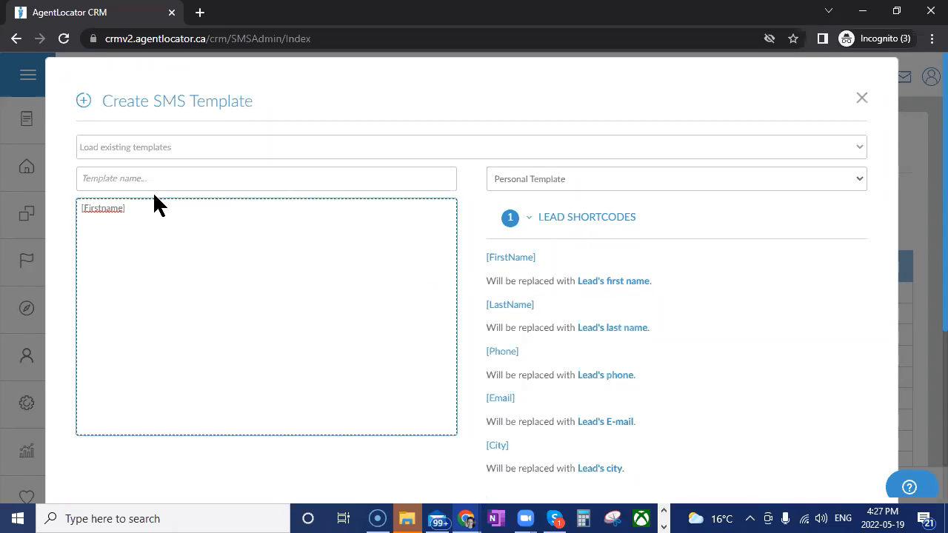
{"action": "key", "text": "BackSpace"}
{"action": "type", "text": "N"}
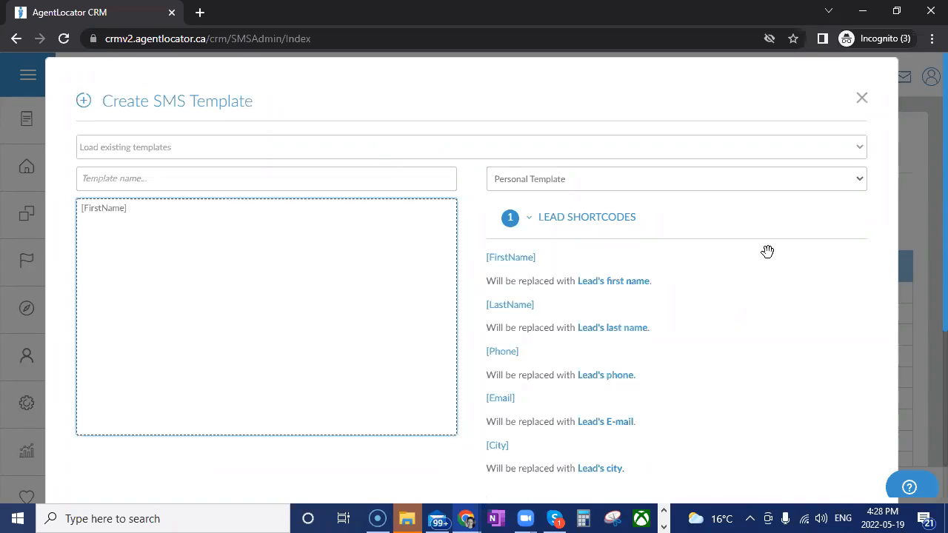
{"action": "left_click", "coordinate": [870, 104]}
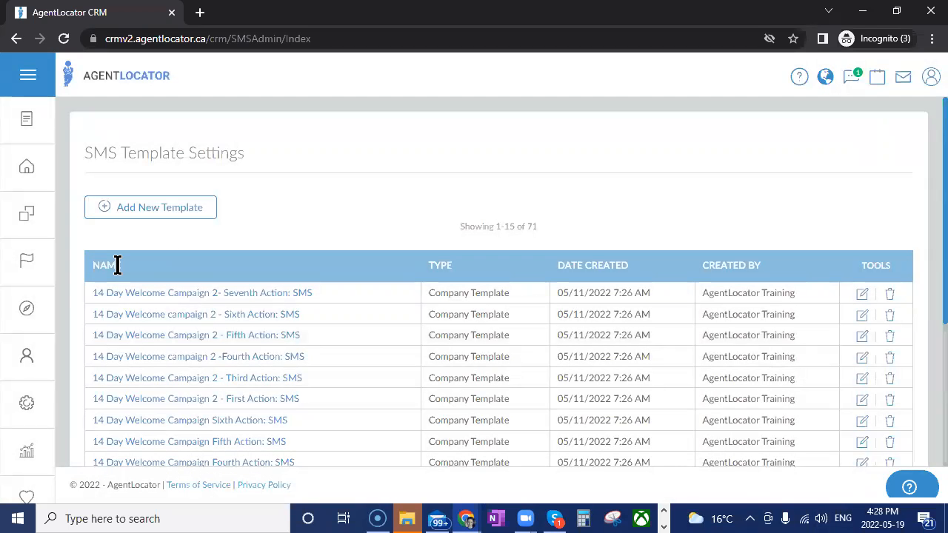
Open the lead registered on 5/19/2022 from the leads list and show its SMS conversation
{"action": "left_click", "coordinate": [28, 167]}
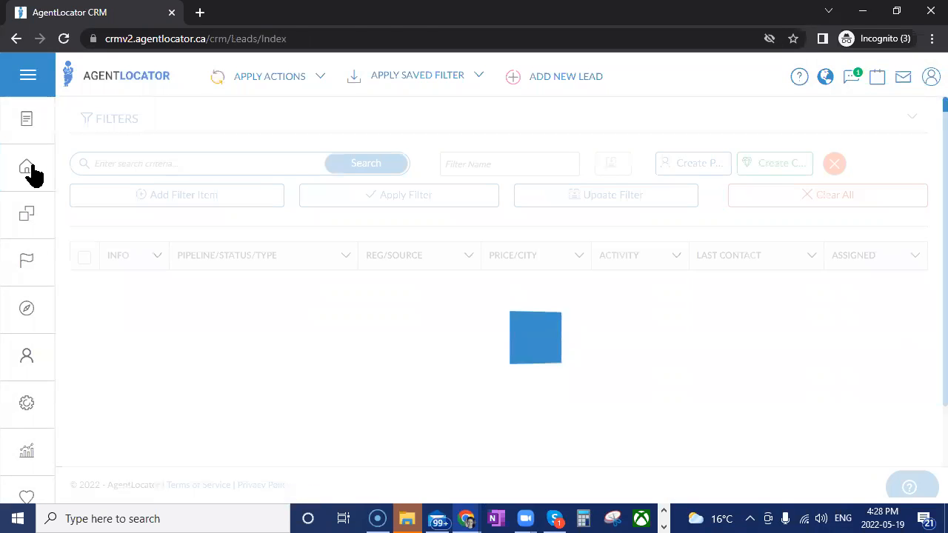
{"action": "left_click", "coordinate": [210, 363]}
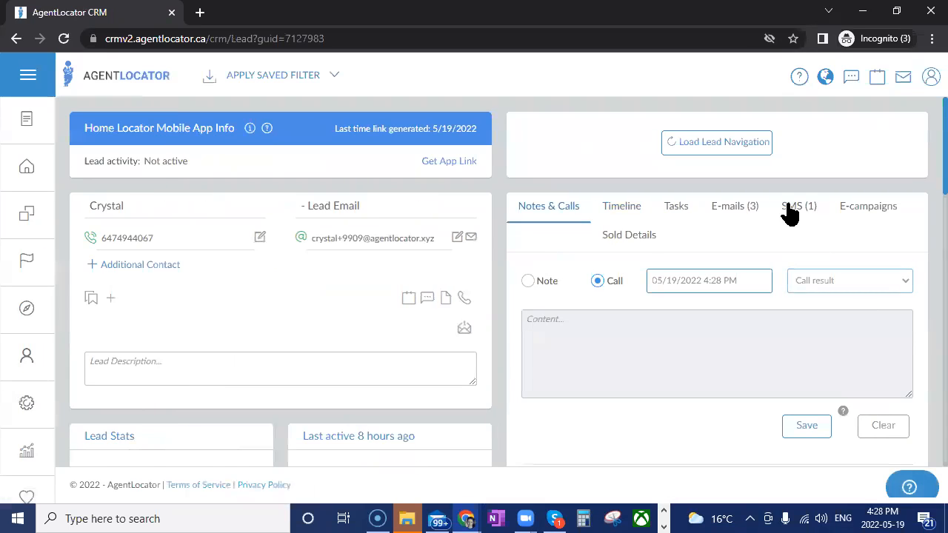
{"action": "left_click", "coordinate": [792, 210]}
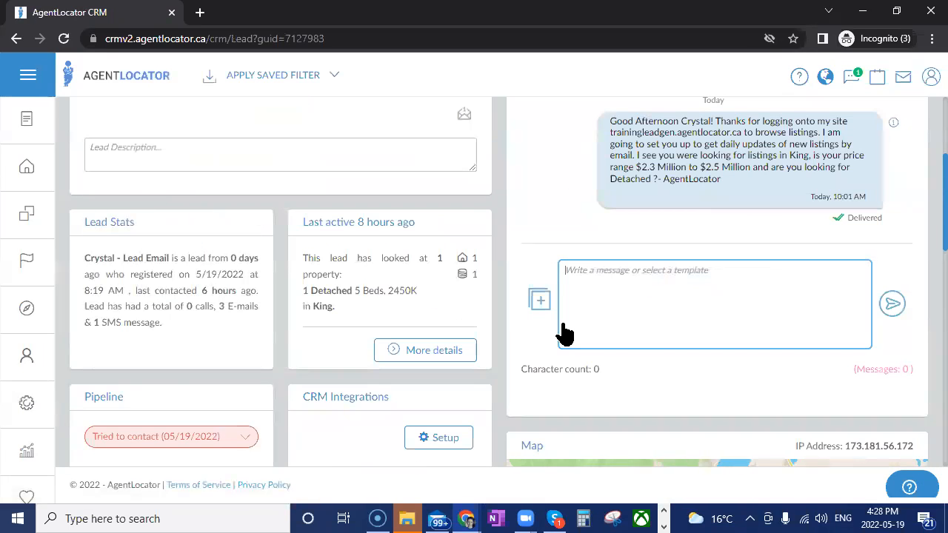
Look through the global, company and personal SMS templates available for the message, and close the list without choosing one
{"action": "left_click", "coordinate": [541, 305]}
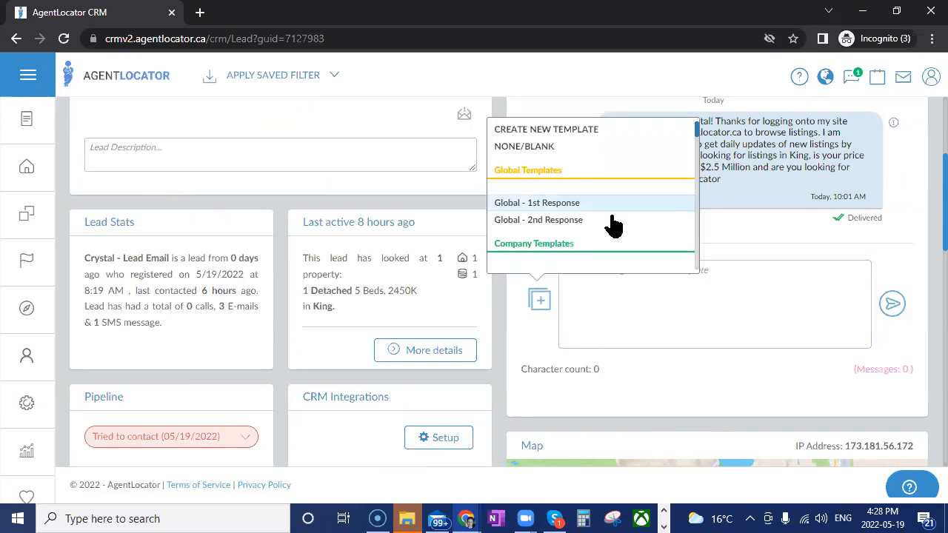
{"action": "scroll", "coordinate": [630, 223], "scroll_direction": "down", "scroll_amount": 5}
{"action": "scroll", "coordinate": [640, 233], "scroll_direction": "down", "scroll_amount": 15}
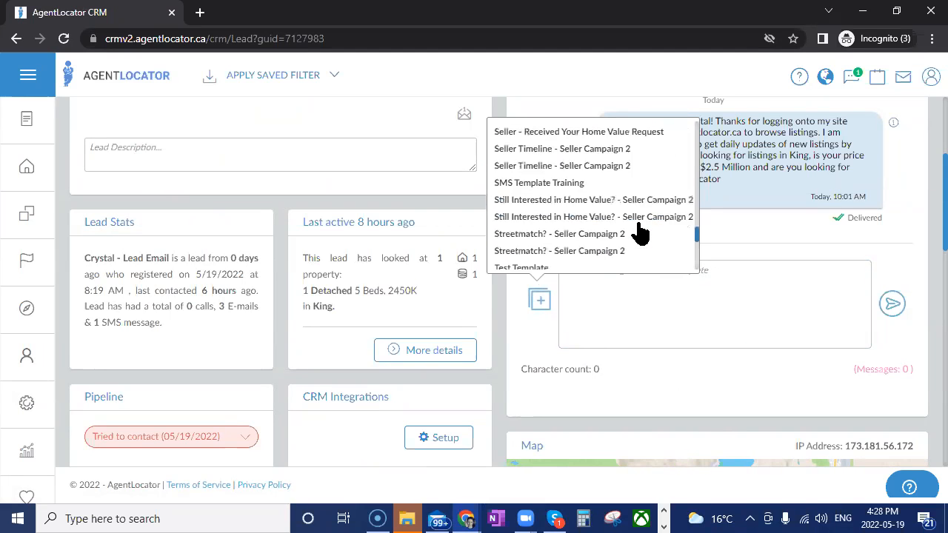
{"action": "scroll", "coordinate": [640, 234], "scroll_direction": "up", "scroll_amount": 3}
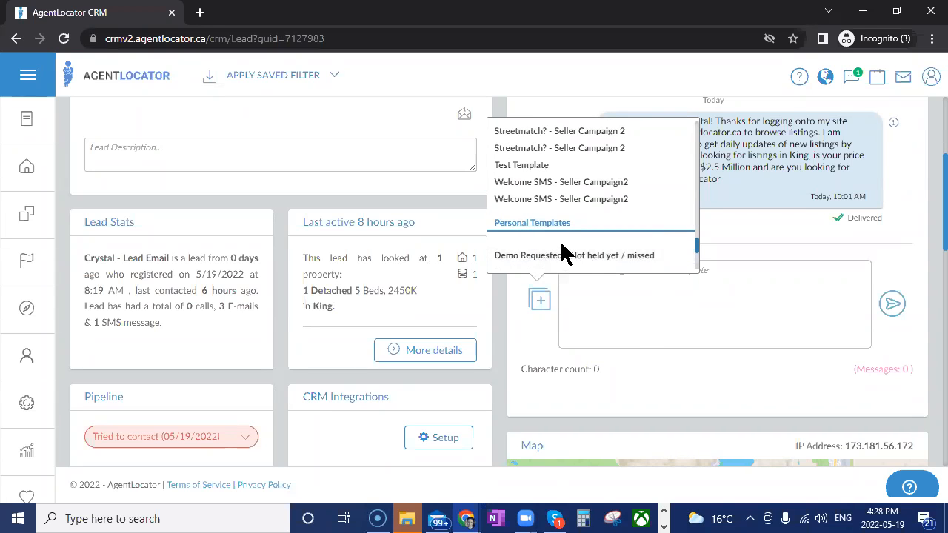
{"action": "scroll", "coordinate": [561, 254], "scroll_direction": "up", "scroll_amount": 5}
{"action": "scroll", "coordinate": [552, 244], "scroll_direction": "down", "scroll_amount": 3}
{"action": "scroll", "coordinate": [551, 244], "scroll_direction": "down", "scroll_amount": 5}
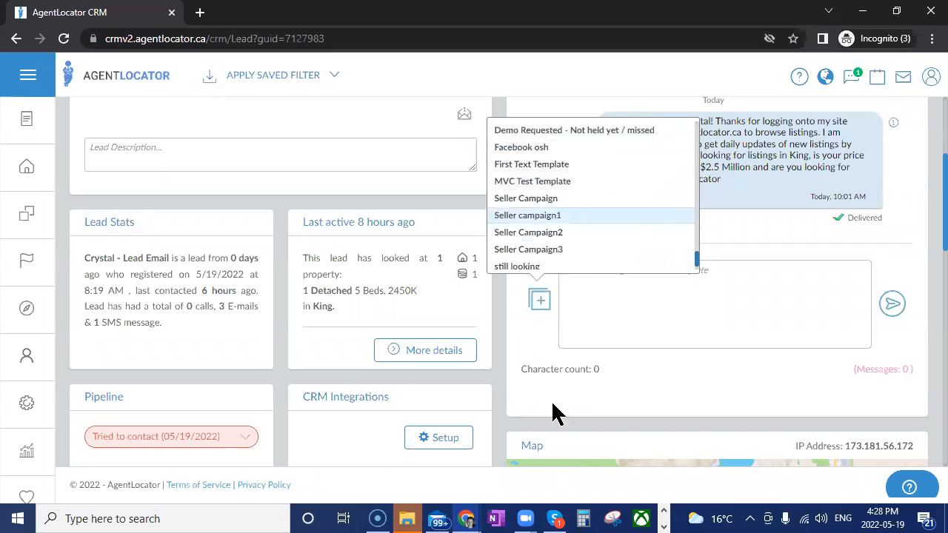
{"action": "left_click", "coordinate": [626, 334]}
Apply the company template "14 Day Welcome Campaign Third Action: SMS" to the message and send it to the lead
{"action": "left_click", "coordinate": [538, 303]}
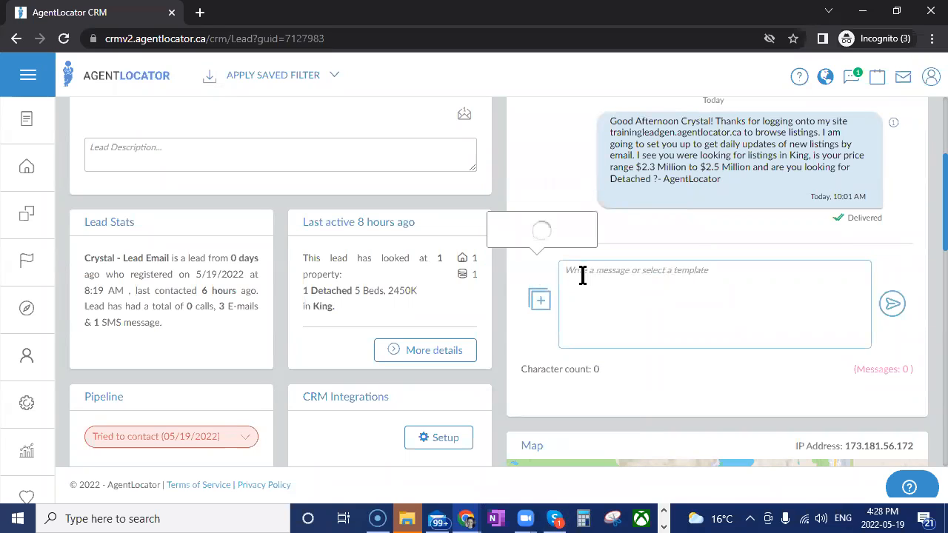
{"action": "scroll", "coordinate": [590, 251], "scroll_direction": "down", "scroll_amount": 6}
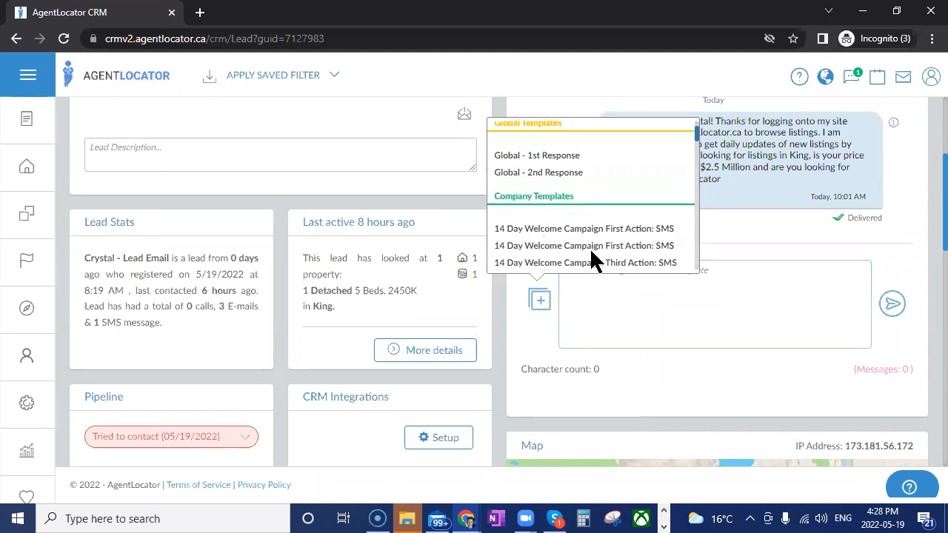
{"action": "left_click", "coordinate": [594, 262]}
{"action": "left_click", "coordinate": [894, 305]}
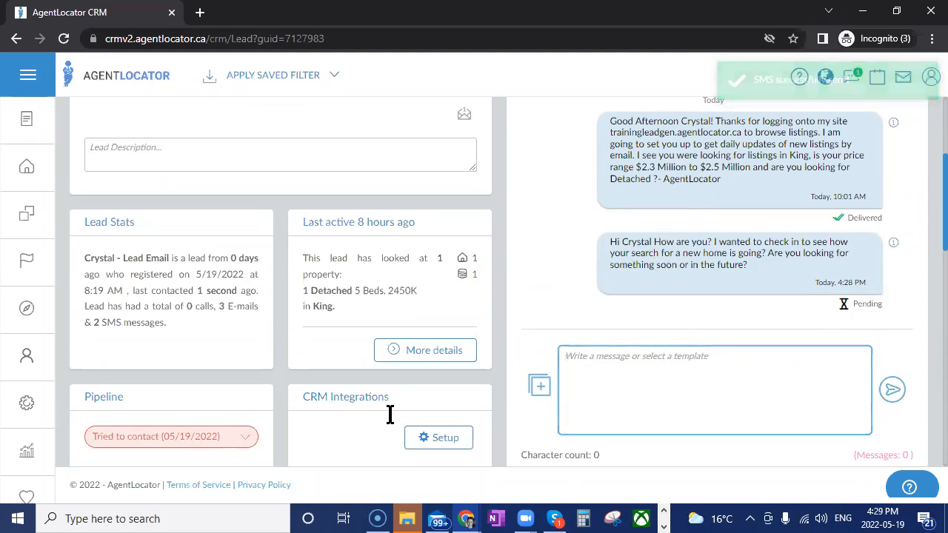
Return to the leads list and select only the three most recently created leads
{"action": "left_click", "coordinate": [31, 175]}
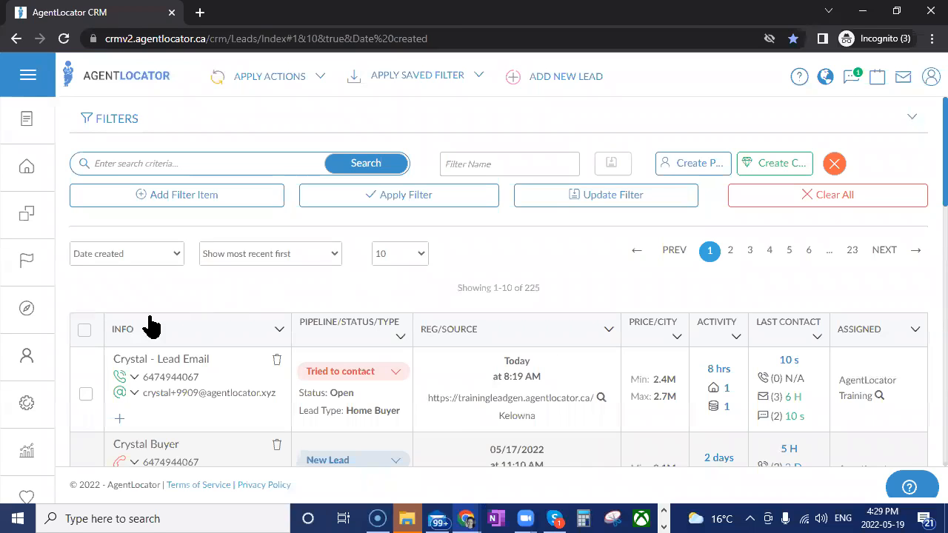
{"action": "left_click", "coordinate": [84, 330]}
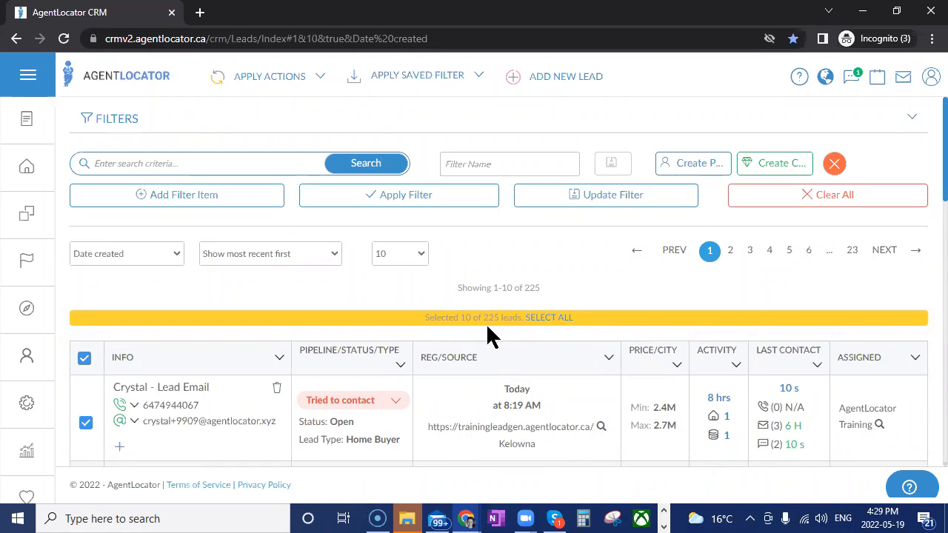
{"action": "left_click", "coordinate": [84, 358]}
{"action": "scroll", "coordinate": [297, 333], "scroll_direction": "down", "scroll_amount": 3}
{"action": "left_click", "coordinate": [85, 260]}
{"action": "left_click", "coordinate": [86, 352]}
{"action": "left_click", "coordinate": [86, 172]}
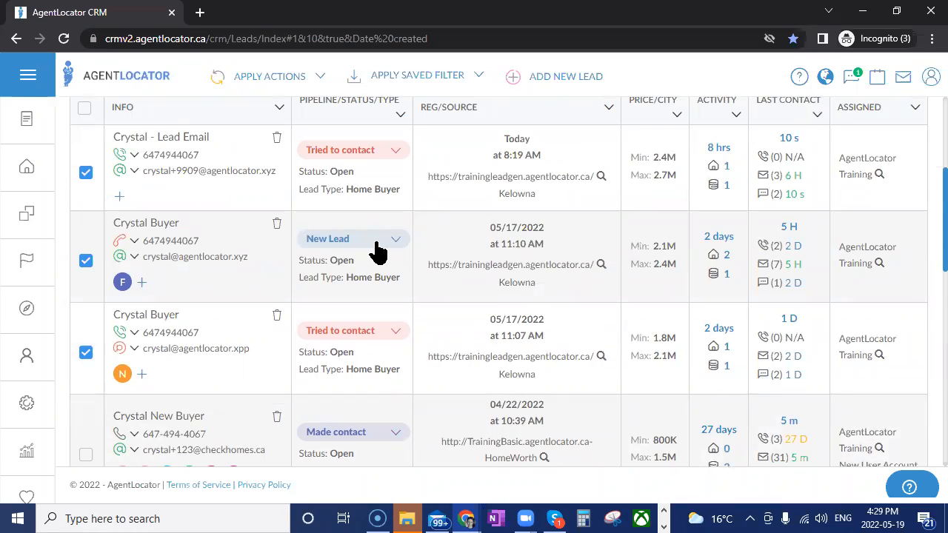
Extend the selection to all leads in the list, and deselect the ones shown on the current page
{"action": "scroll", "coordinate": [511, 349], "scroll_direction": "up", "scroll_amount": 3}
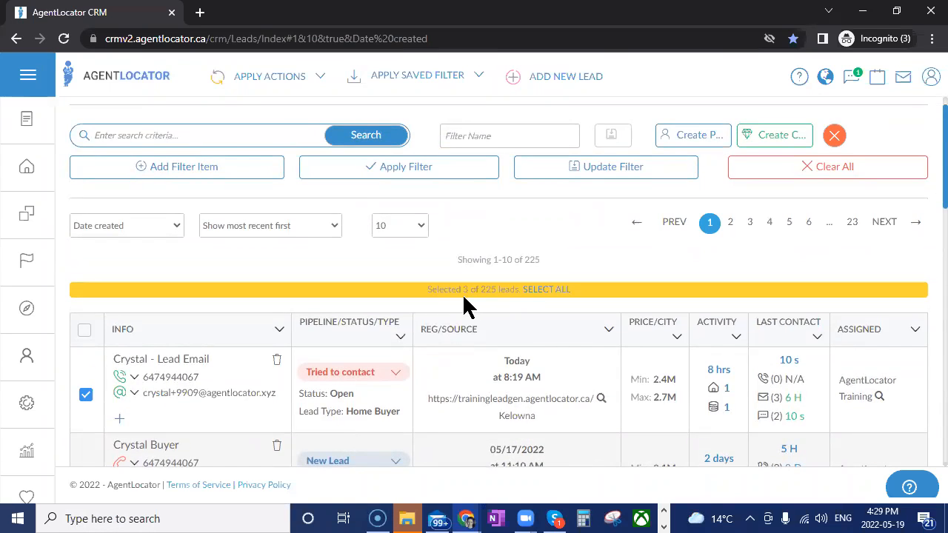
{"action": "left_click", "coordinate": [541, 293]}
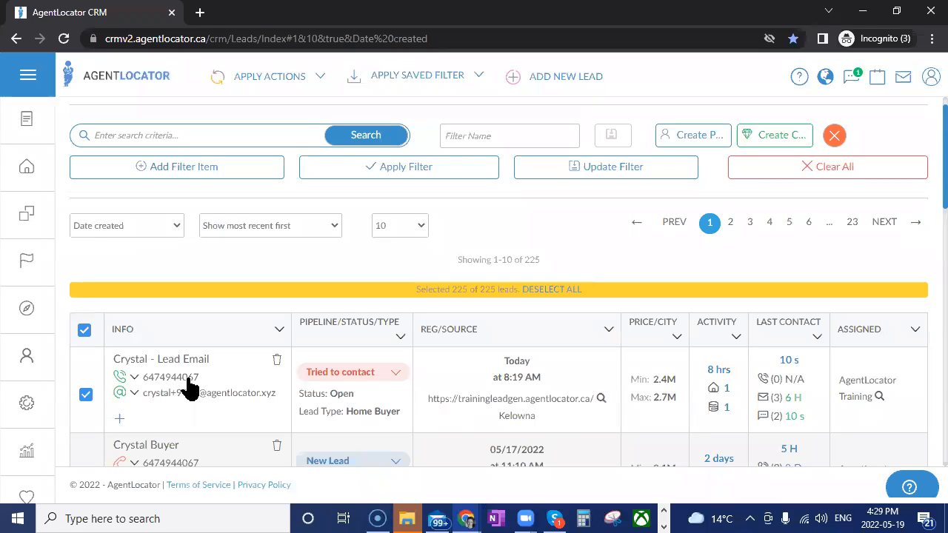
{"action": "left_click", "coordinate": [84, 330]}
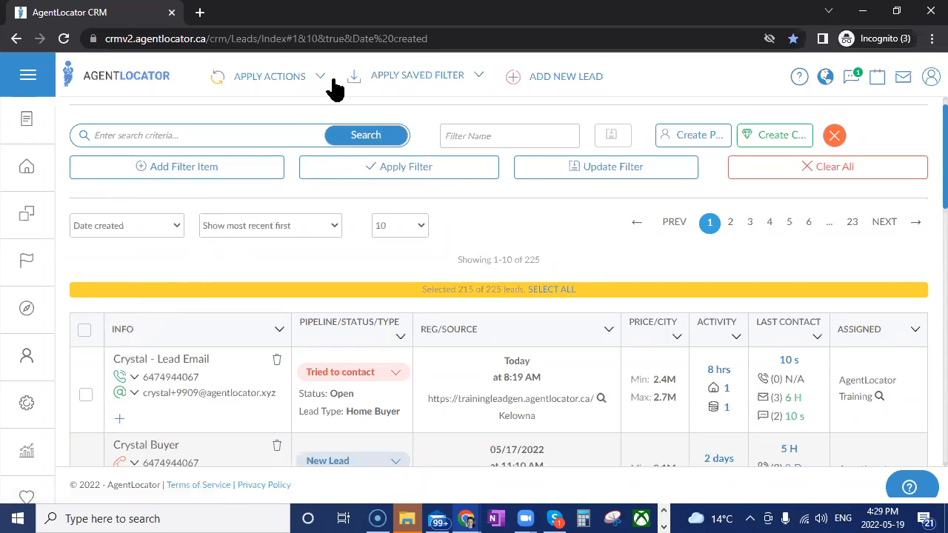
Start a mass e-mail to the selected leads and apply the "Gif Example" e-mail template to it
{"action": "left_click", "coordinate": [269, 83]}
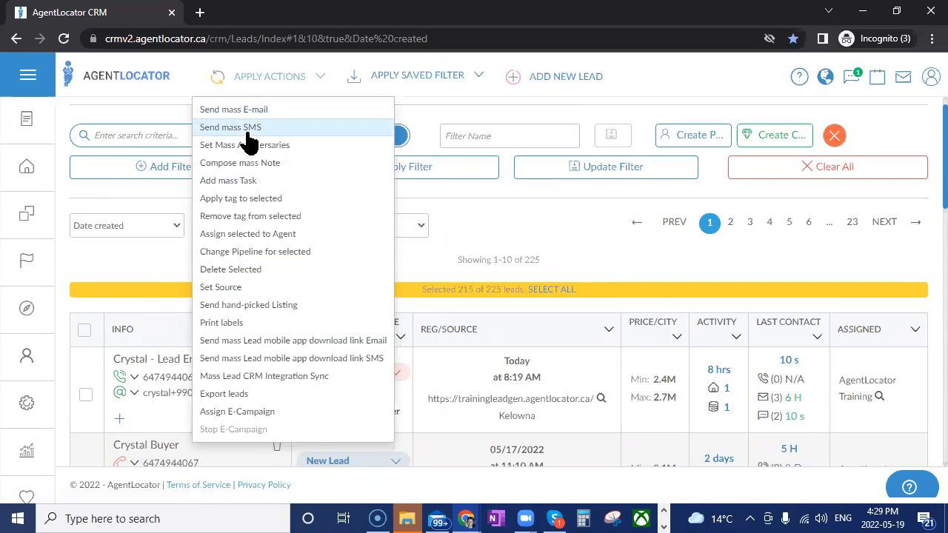
{"action": "left_click", "coordinate": [236, 112]}
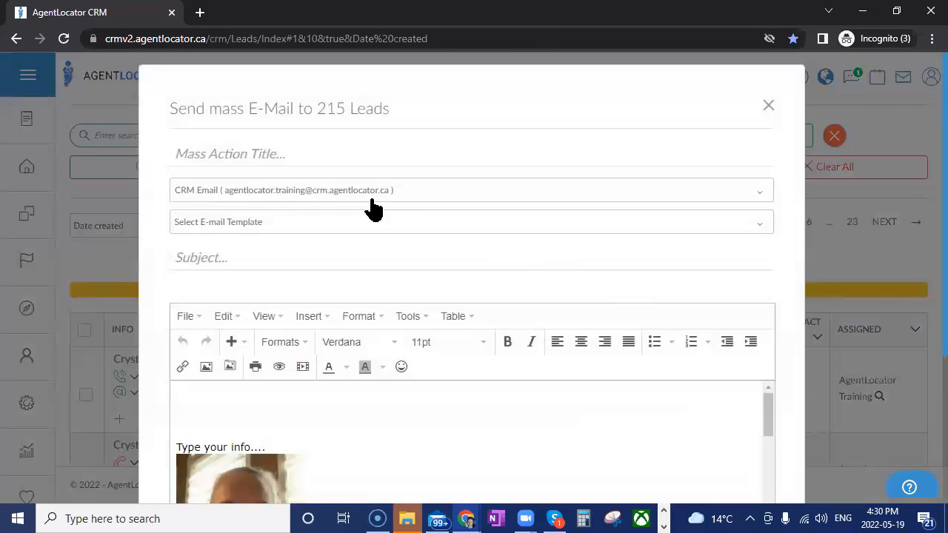
{"action": "left_click", "coordinate": [250, 223]}
{"action": "scroll", "coordinate": [510, 465], "scroll_direction": "down", "scroll_amount": 1}
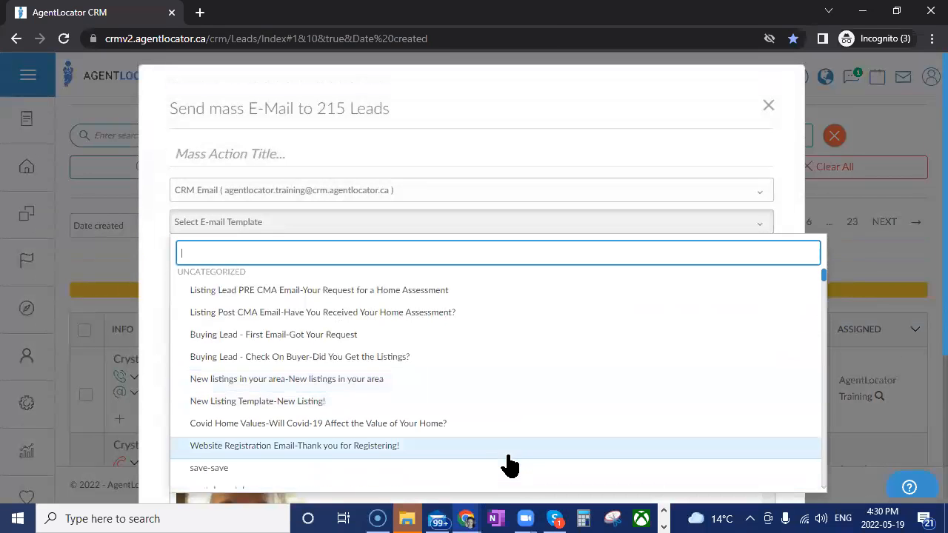
{"action": "scroll", "coordinate": [444, 430], "scroll_direction": "down", "scroll_amount": 1}
{"action": "scroll", "coordinate": [442, 429], "scroll_direction": "down", "scroll_amount": 1}
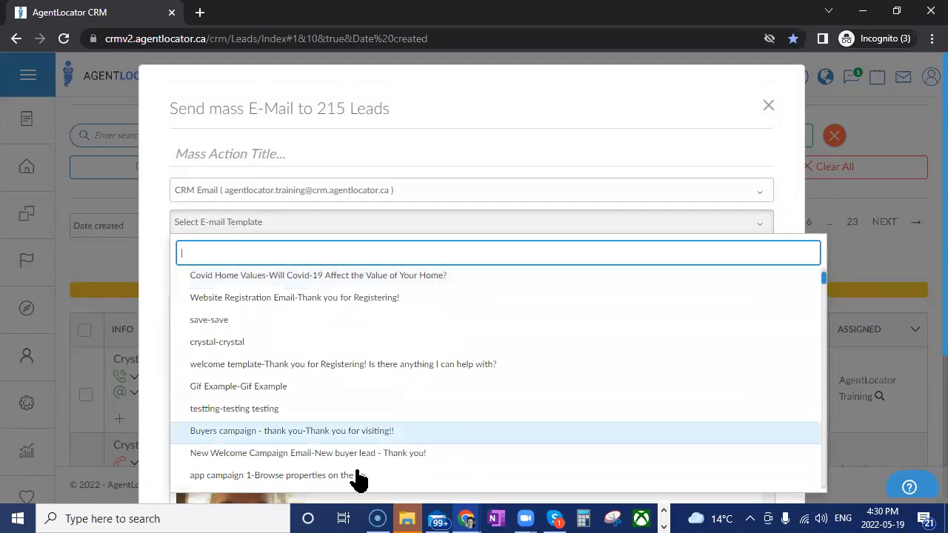
{"action": "left_click", "coordinate": [289, 386]}
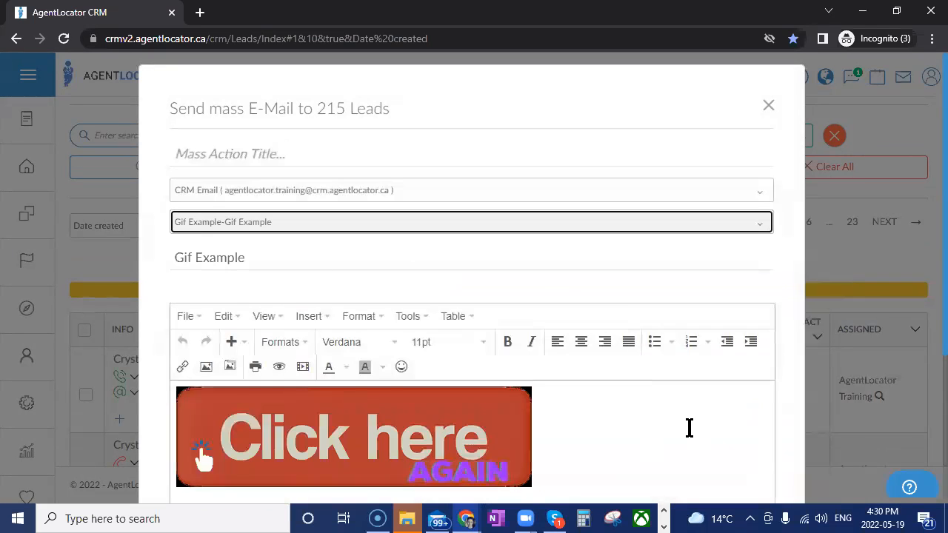
Look over the mass e-mail's body, attachment, test and send options, and close it without sending
{"action": "scroll", "coordinate": [687, 427], "scroll_direction": "down", "scroll_amount": 3}
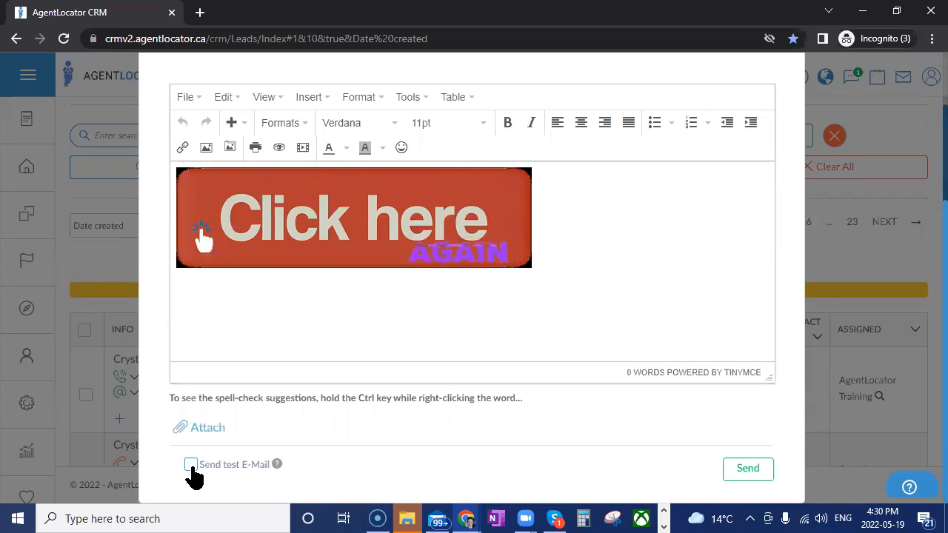
{"action": "left_click", "coordinate": [743, 474]}
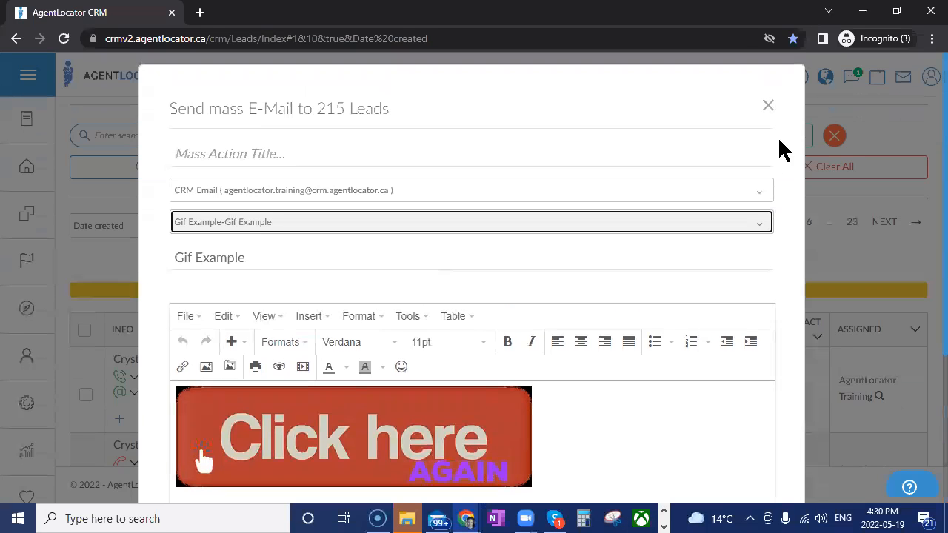
{"action": "left_click", "coordinate": [767, 104]}
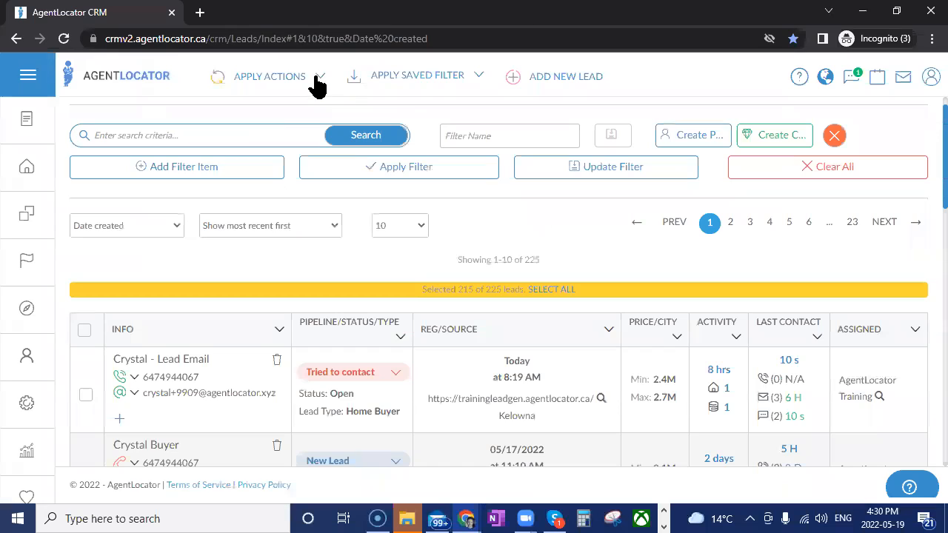
Start a mass SMS to the selected leads and dismiss the large-recipient notice without proceeding
{"action": "left_click", "coordinate": [317, 78]}
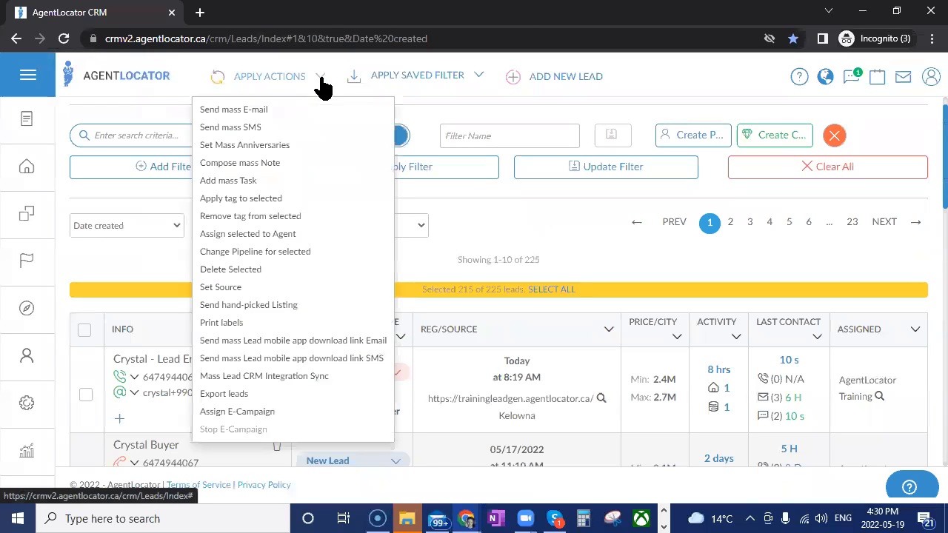
{"action": "left_click", "coordinate": [314, 129]}
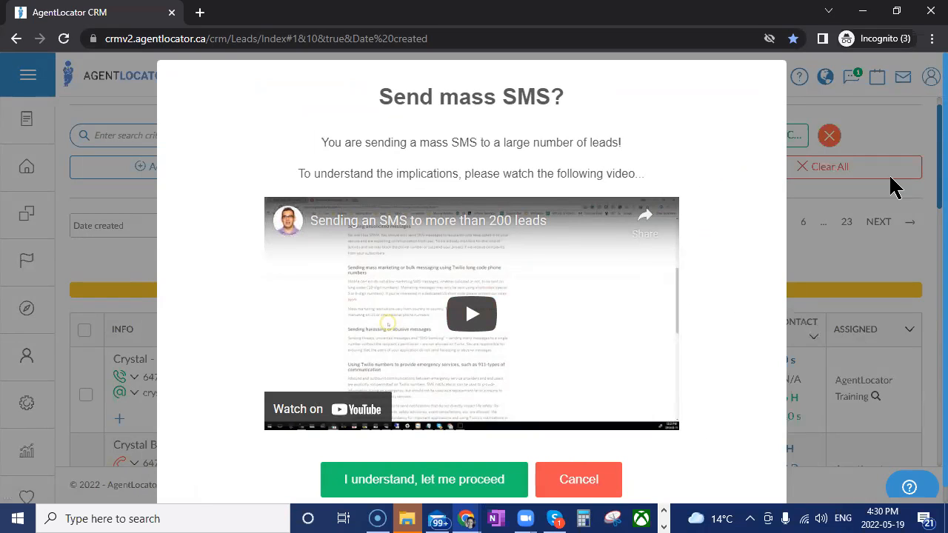
{"action": "left_click", "coordinate": [865, 258]}
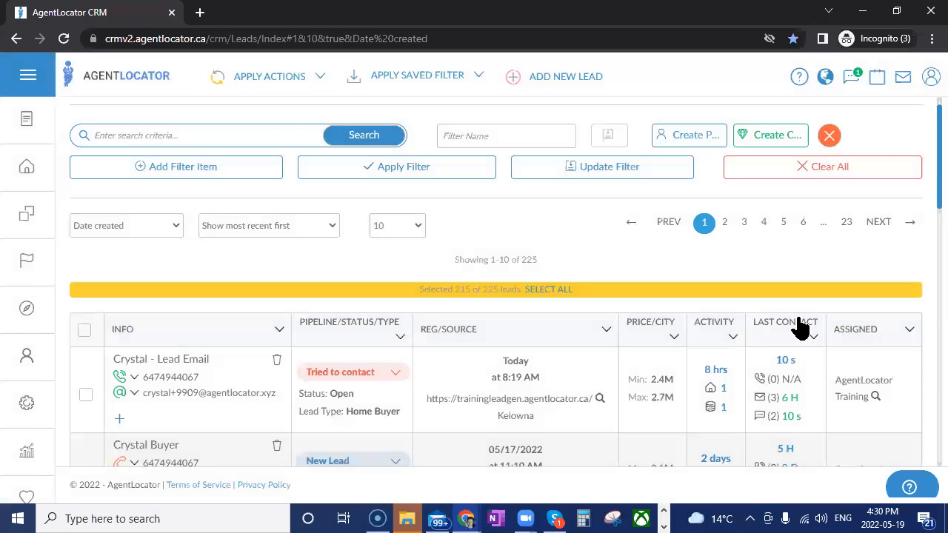
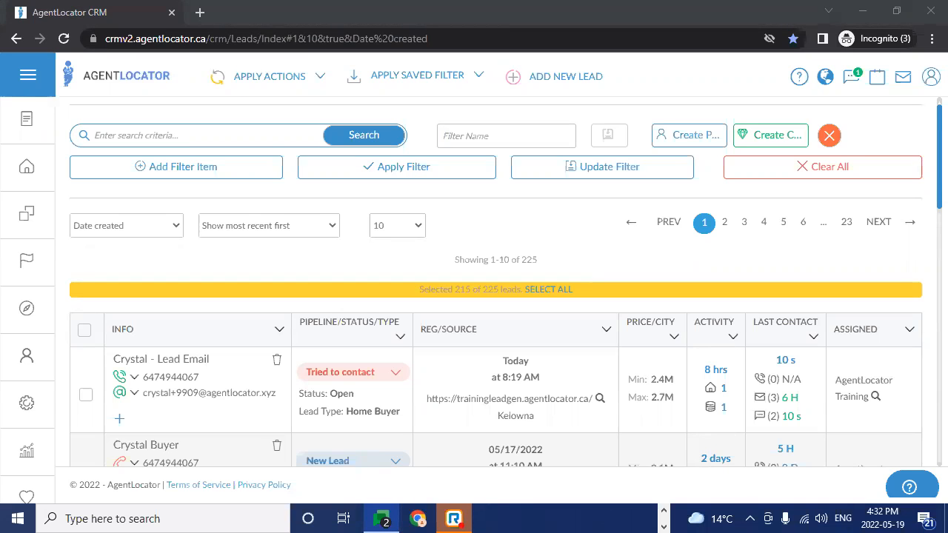
Open social.agentlocator.ca/newsletters/ in a new tab and look through the page down to the newsletter template offer
{"action": "key", "text": "ctrl+t"}
{"action": "type", "text": "https://social.agentlocator.ca/newsletters/"}
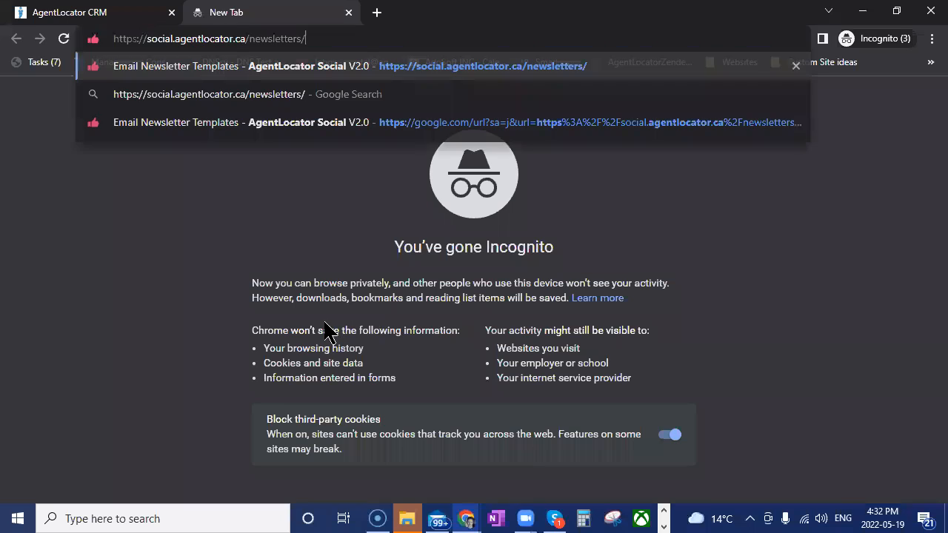
{"action": "key", "text": "Return"}
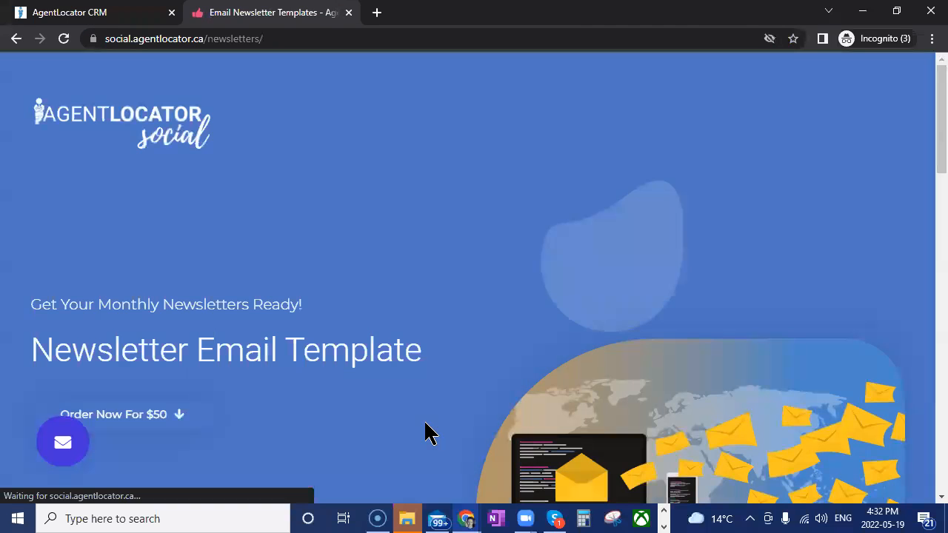
{"action": "scroll", "coordinate": [396, 419], "scroll_direction": "down", "scroll_amount": 1}
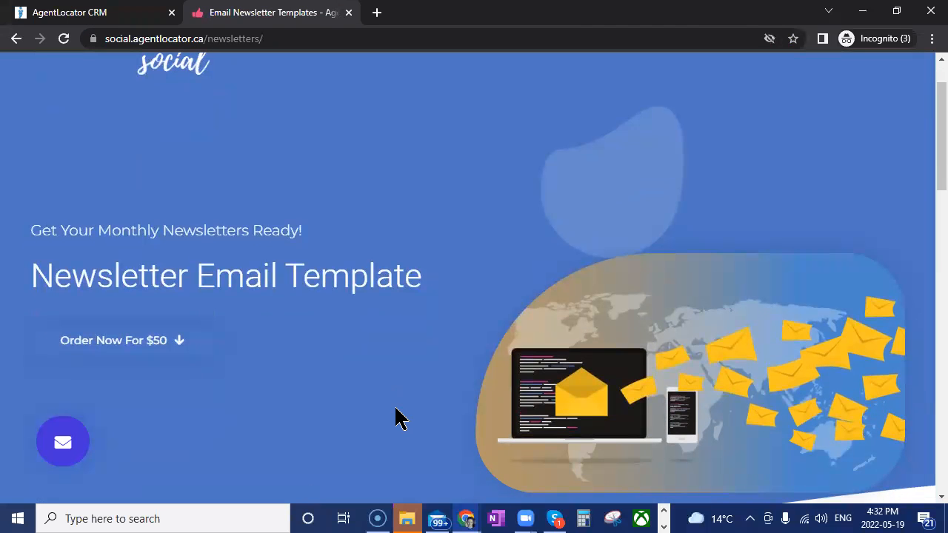
{"action": "scroll", "coordinate": [395, 419], "scroll_direction": "down", "scroll_amount": 6}
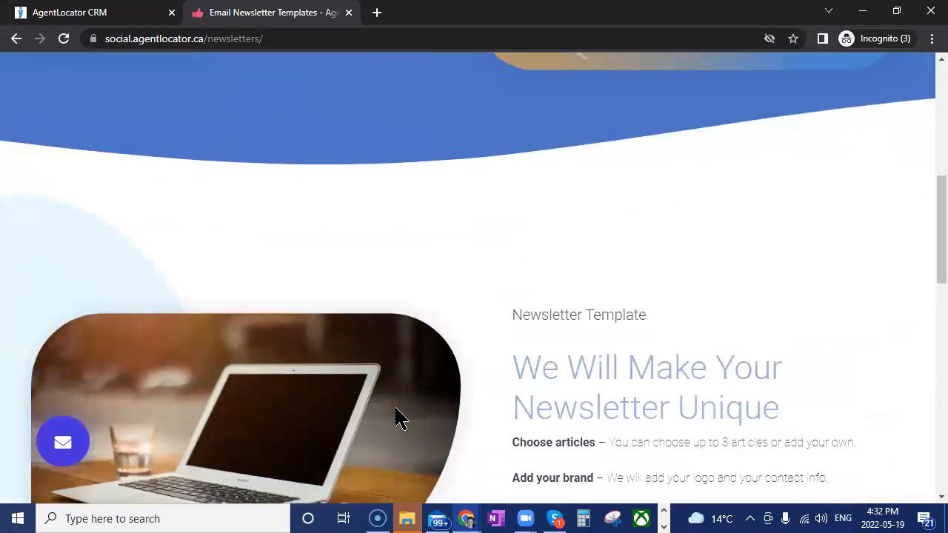
{"action": "scroll", "coordinate": [396, 412], "scroll_direction": "down", "scroll_amount": 4}
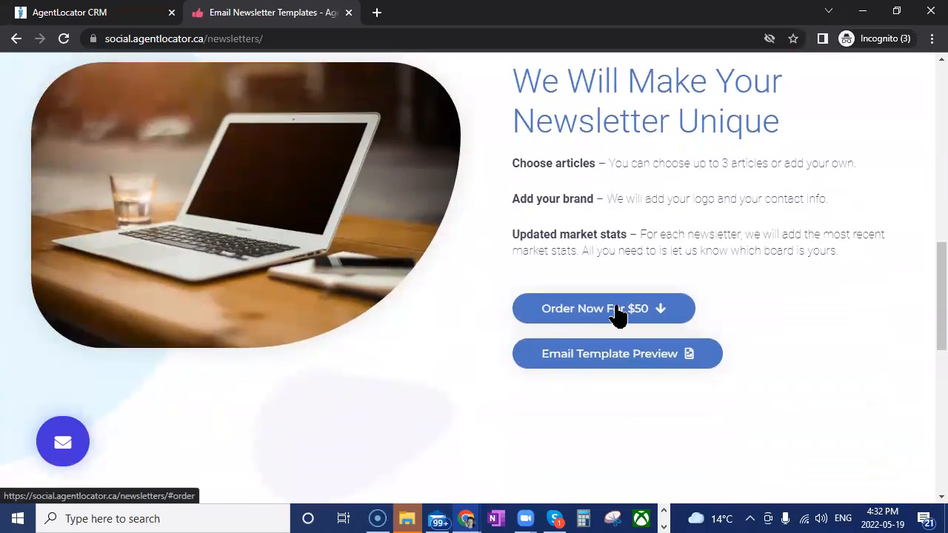
Preview the newsletter e-mail template, close the preview, and move the newsletter page out into its own window
{"action": "left_click", "coordinate": [669, 363]}
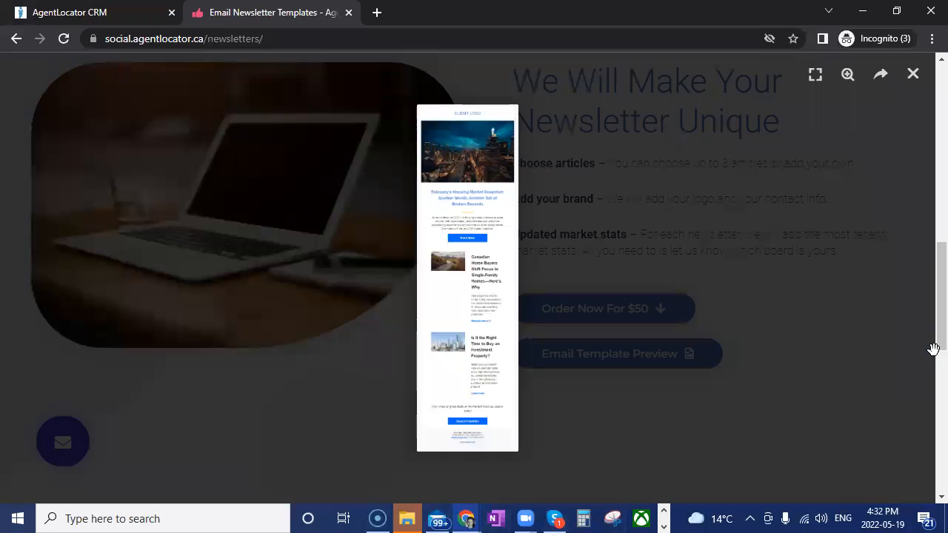
{"action": "left_click", "coordinate": [663, 398]}
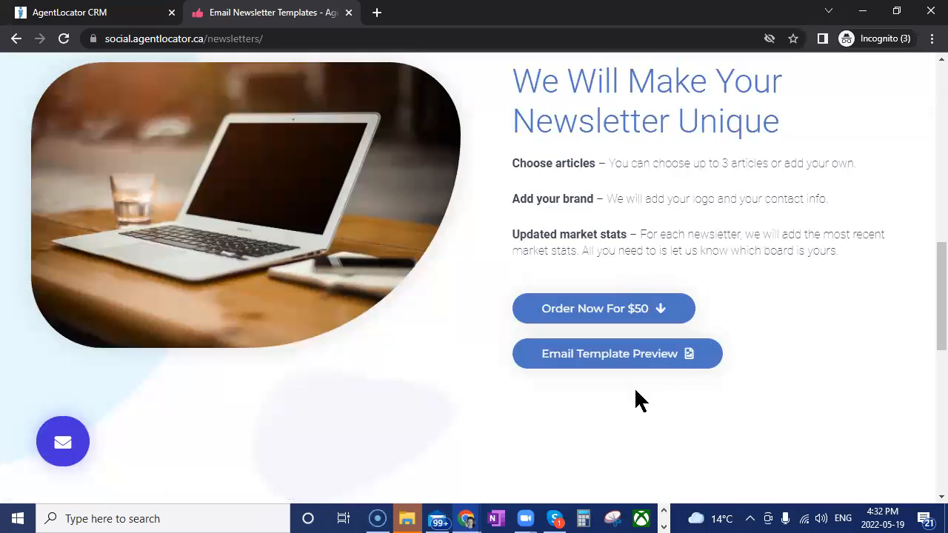
{"action": "left_click_drag", "start_coordinate": [229, 12], "coordinate": [220, 56]}
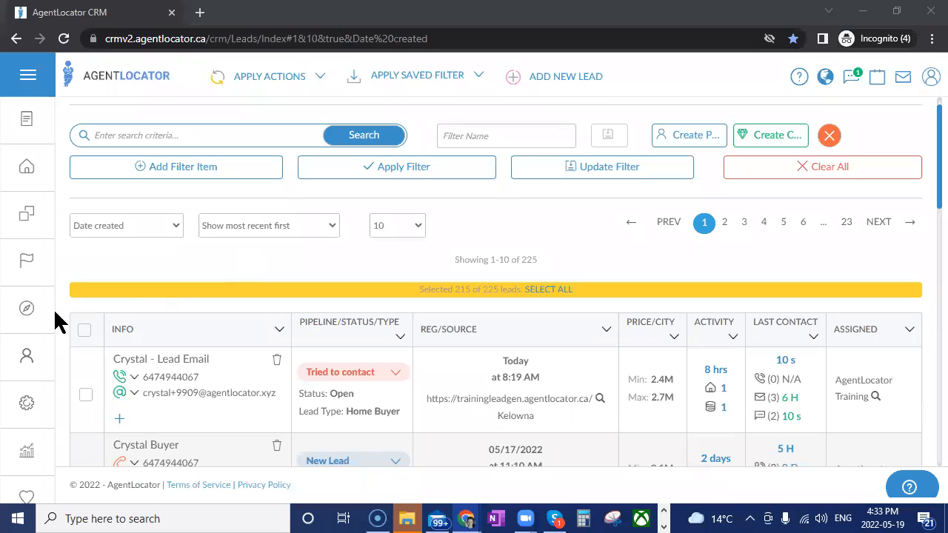
Open the CRM's website Site Manager and start creating a new website
{"action": "left_click", "coordinate": [27, 317]}
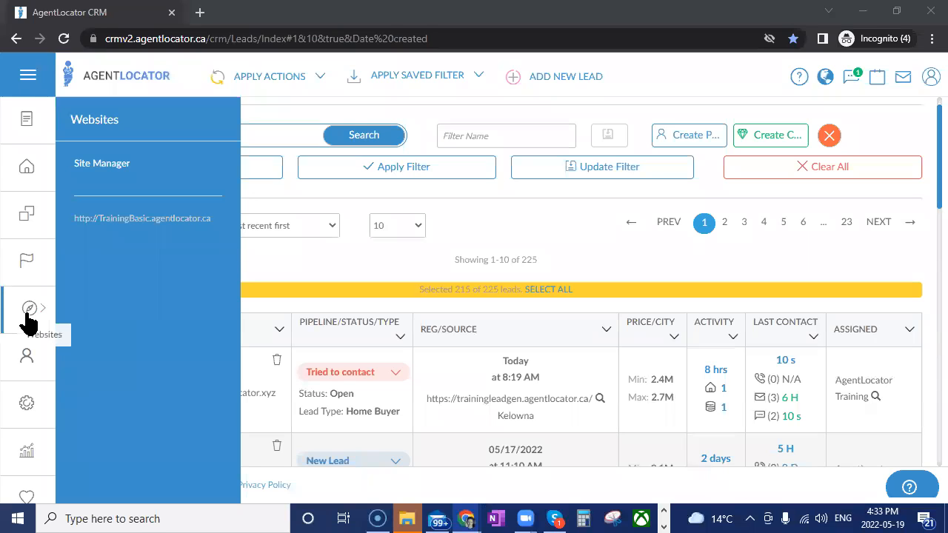
{"action": "left_click", "coordinate": [102, 166]}
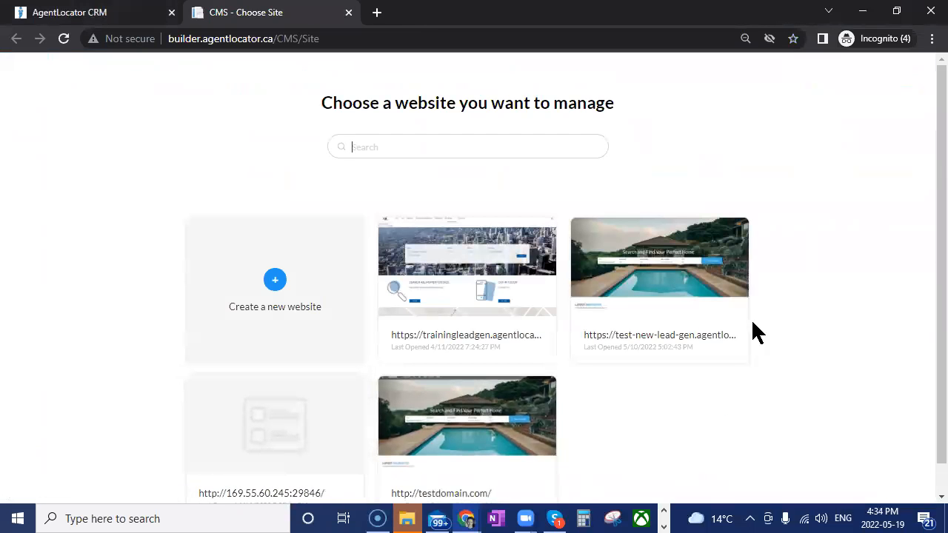
{"action": "scroll", "coordinate": [531, 460], "scroll_direction": "down", "scroll_amount": 1}
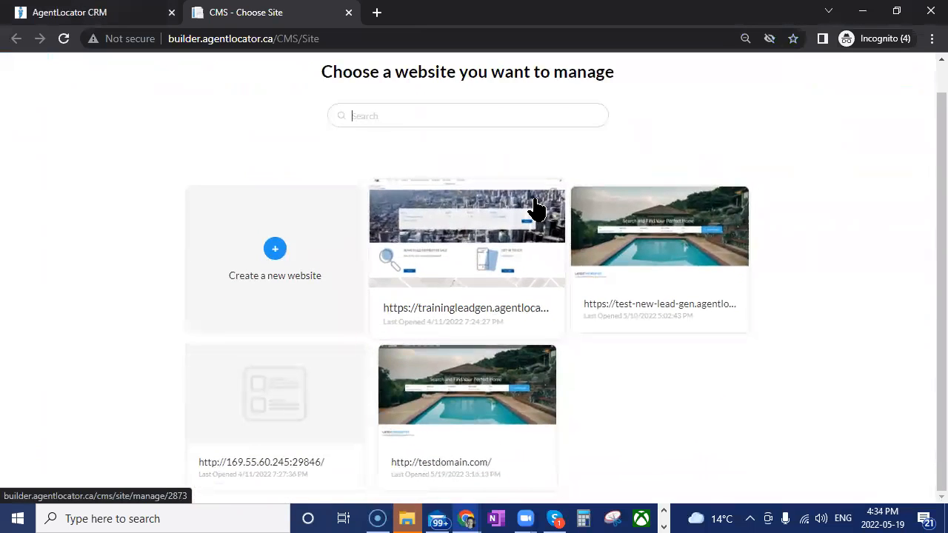
{"action": "left_click", "coordinate": [276, 252]}
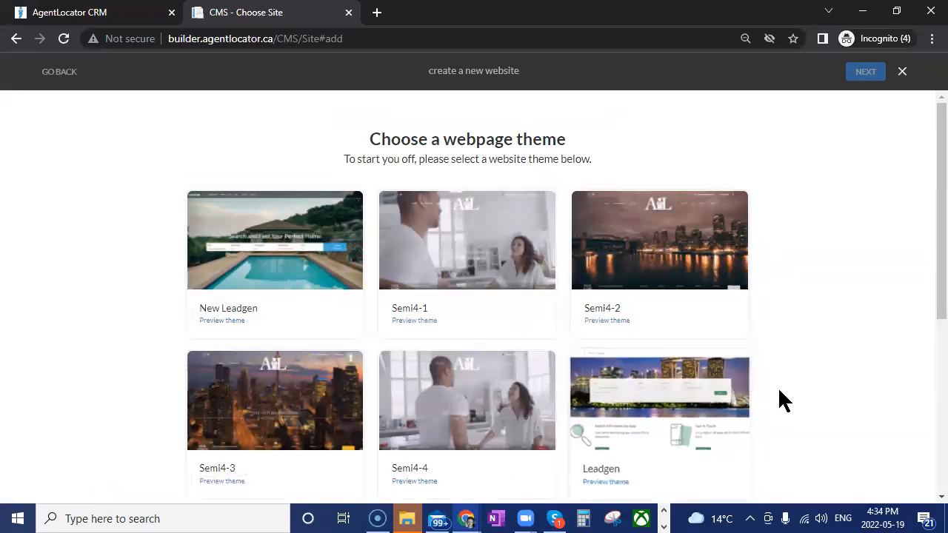
Look through the website themes, select the Semi4-2 theme and continue to the agent assignment
{"action": "scroll", "coordinate": [778, 398], "scroll_direction": "down", "scroll_amount": 1}
{"action": "scroll", "coordinate": [823, 404], "scroll_direction": "down", "scroll_amount": 1}
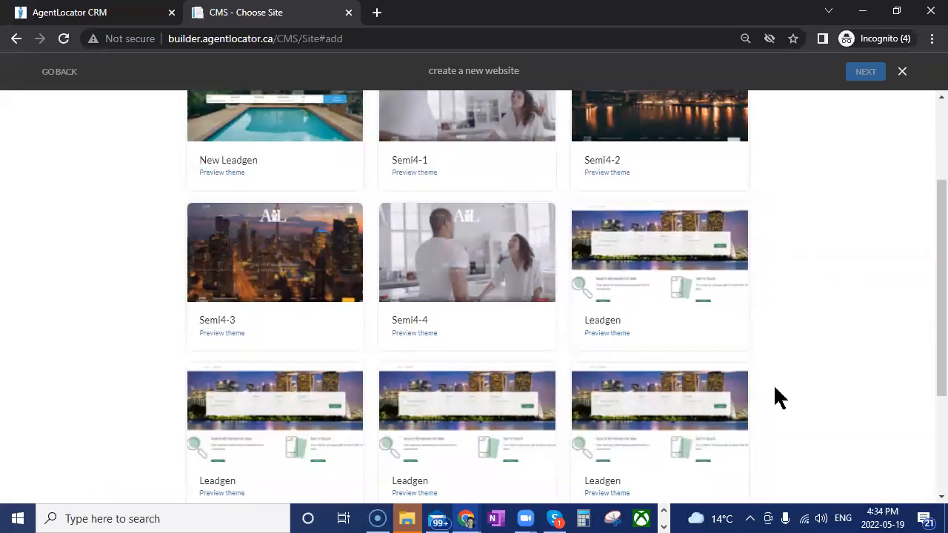
{"action": "scroll", "coordinate": [807, 400], "scroll_direction": "up", "scroll_amount": 1}
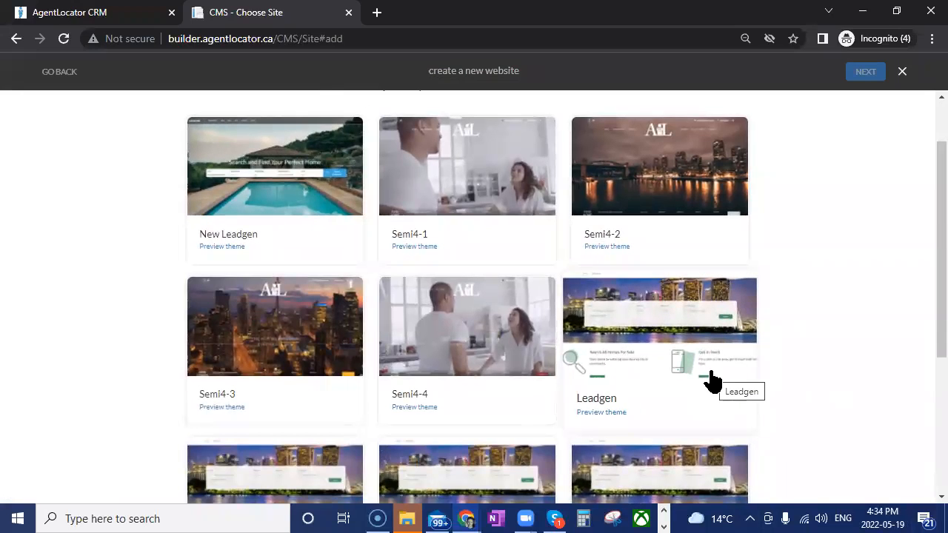
{"action": "scroll", "coordinate": [711, 381], "scroll_direction": "up", "scroll_amount": 1}
{"action": "left_click", "coordinate": [634, 274]}
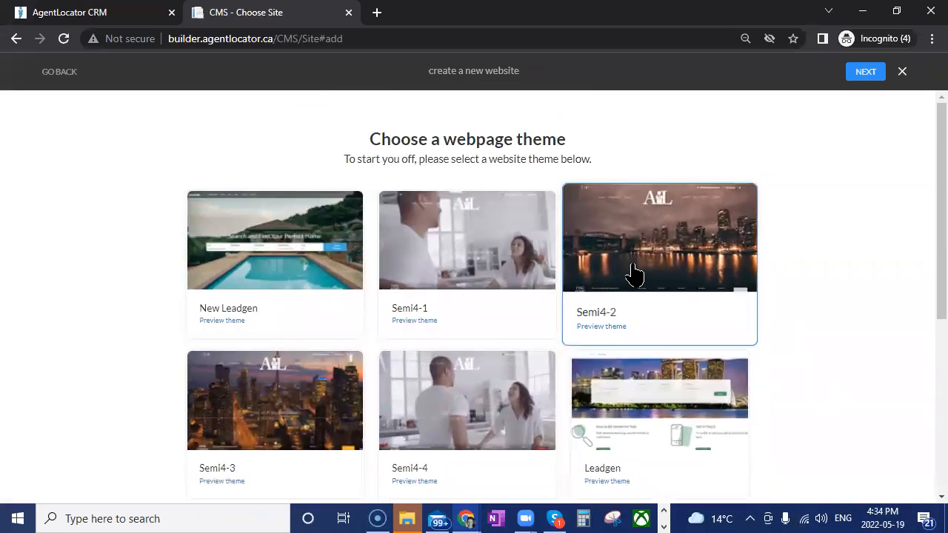
{"action": "left_click", "coordinate": [860, 74]}
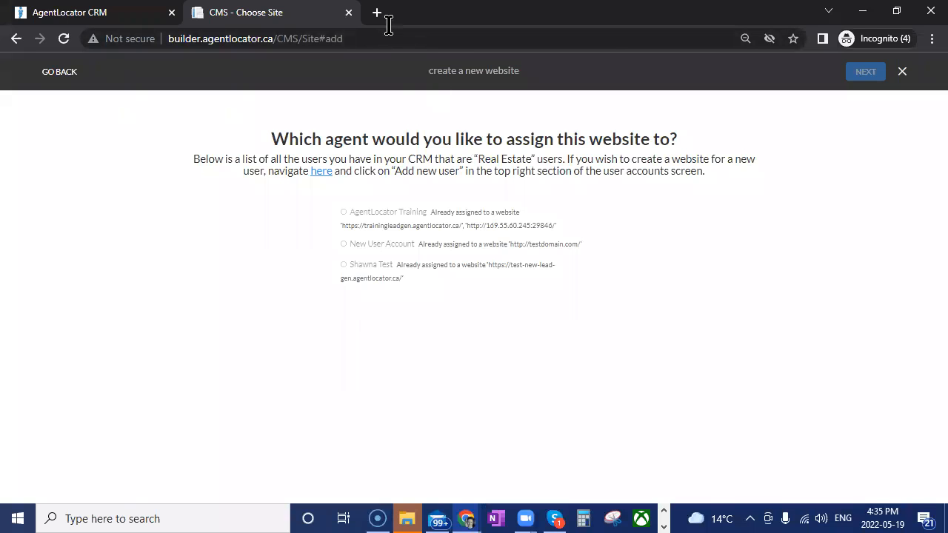
Open training.agentlocator.ca in a new tab and browse all available courses down to the AgentLocator Website Editor course
{"action": "key", "text": "ctrl+t"}
{"action": "type", "text": "trai"}
{"action": "key", "text": "Return"}
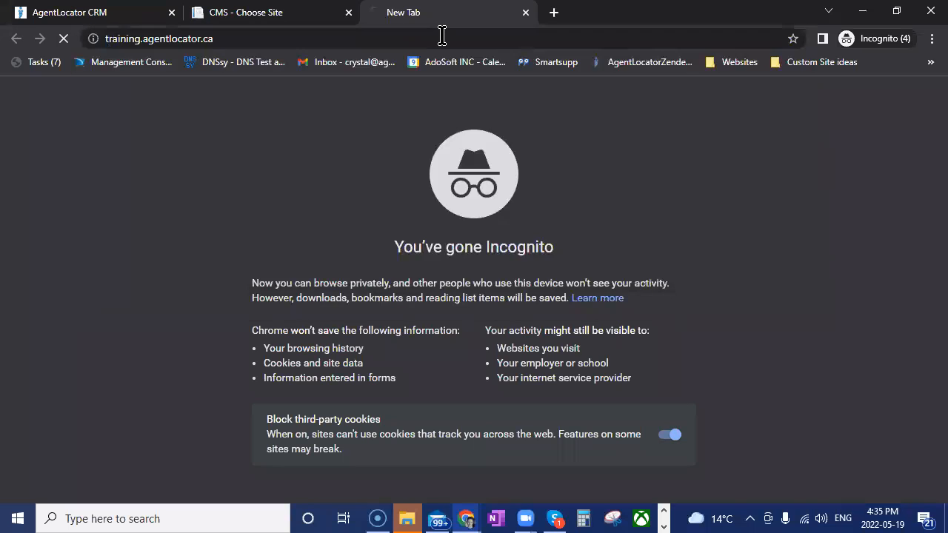
{"action": "left_click", "coordinate": [411, 103]}
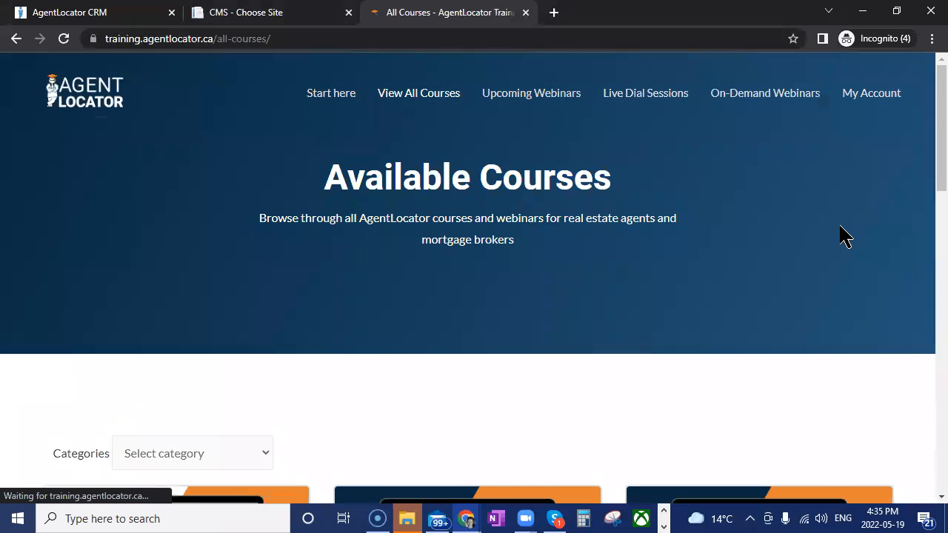
{"action": "scroll", "coordinate": [785, 245], "scroll_direction": "down", "scroll_amount": 8}
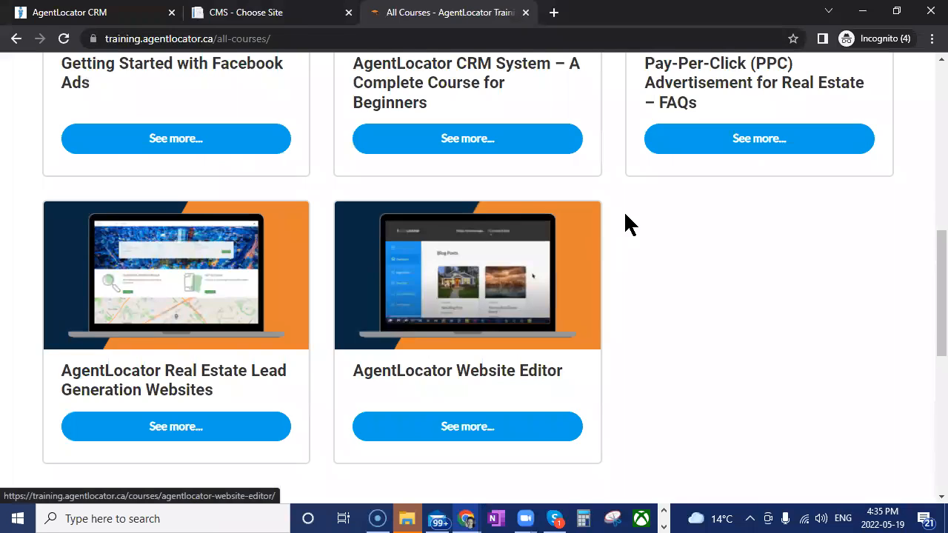
Return to the CRM leads list, view the saved filters and close the list without applying one
{"action": "left_click", "coordinate": [246, 10]}
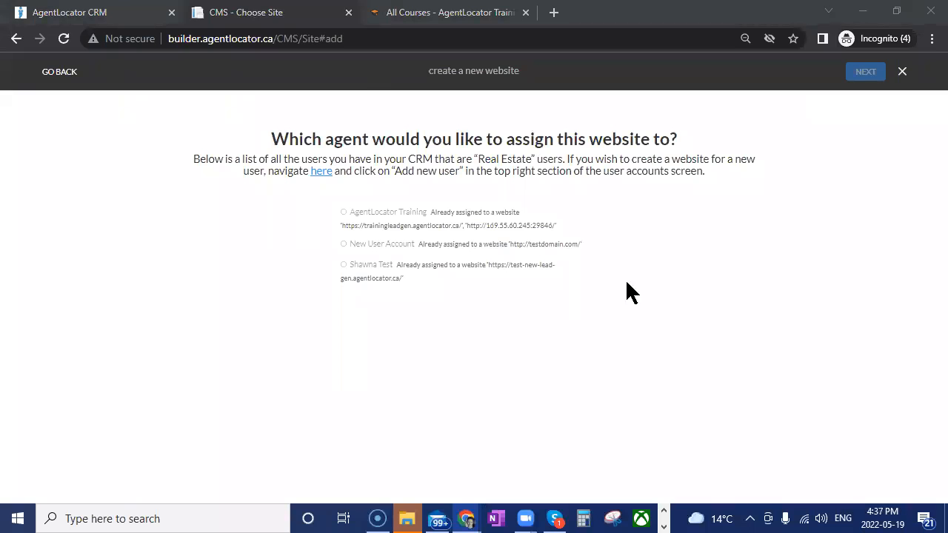
{"action": "left_click", "coordinate": [117, 8]}
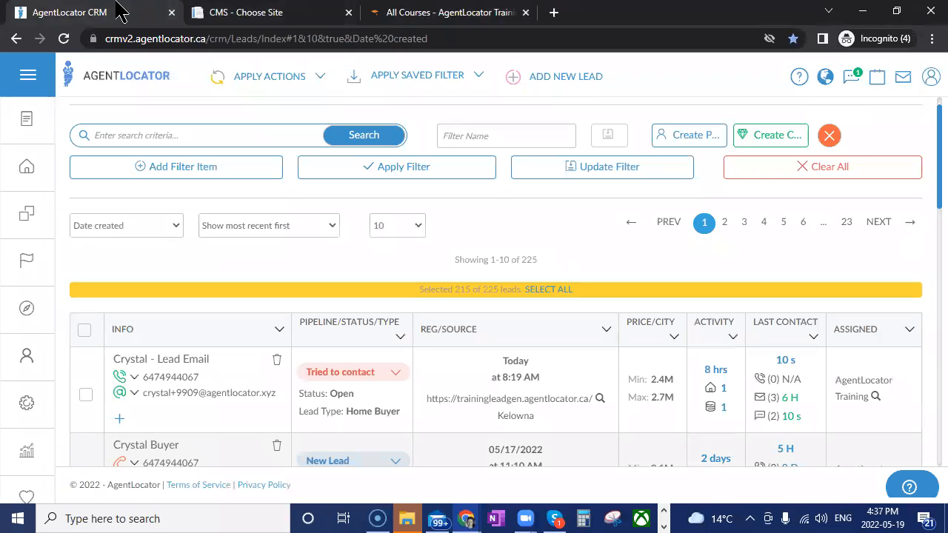
{"action": "mouse_move", "coordinate": [13, 398]}
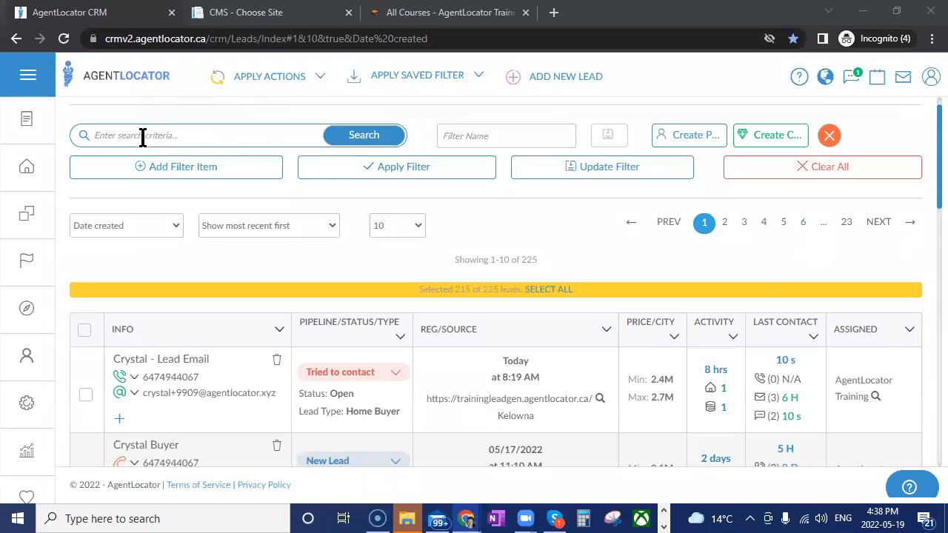
{"action": "left_click", "coordinate": [311, 174]}
{"action": "left_click", "coordinate": [406, 77]}
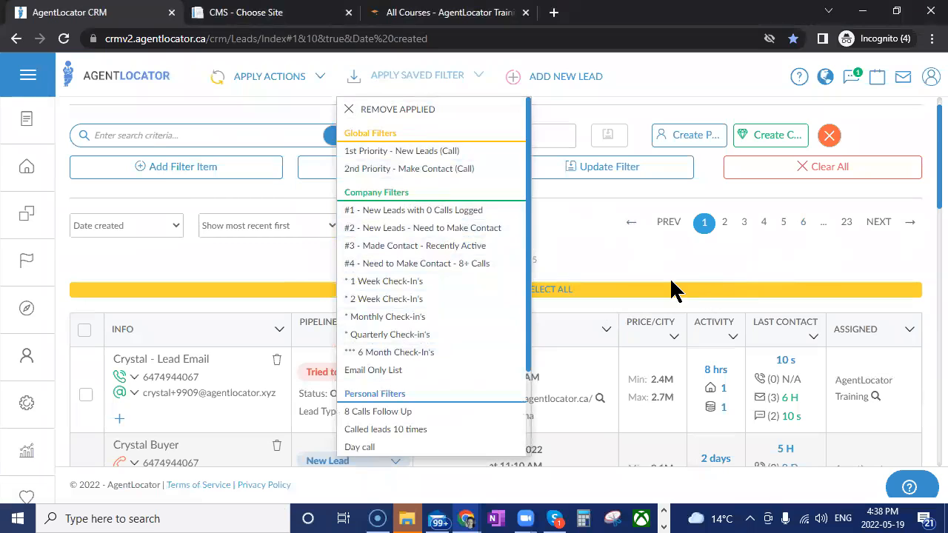
{"action": "left_click", "coordinate": [625, 289]}
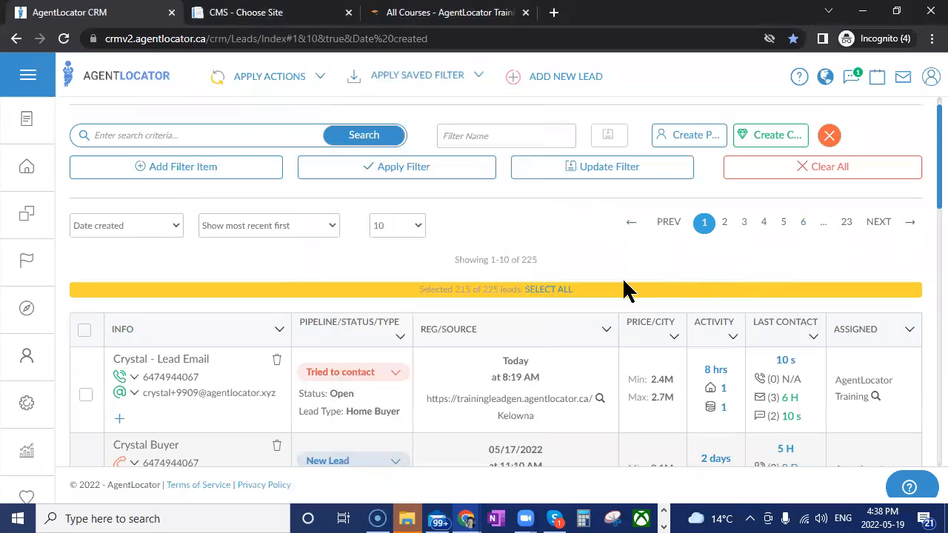